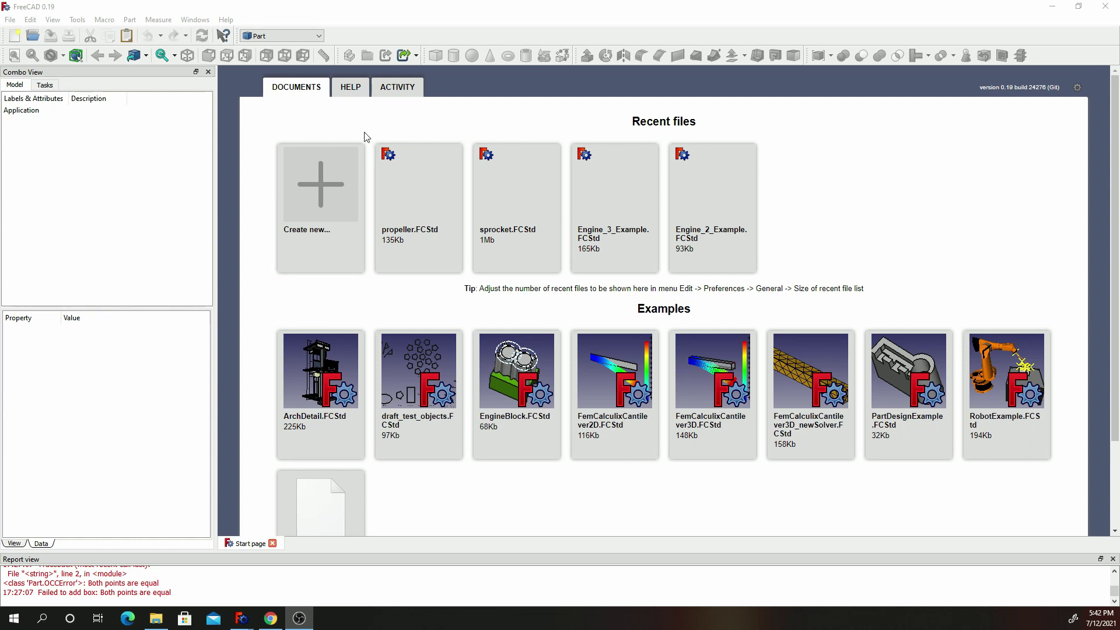
- Switch to the Part workbench and create a new empty document
left_click(289, 36)
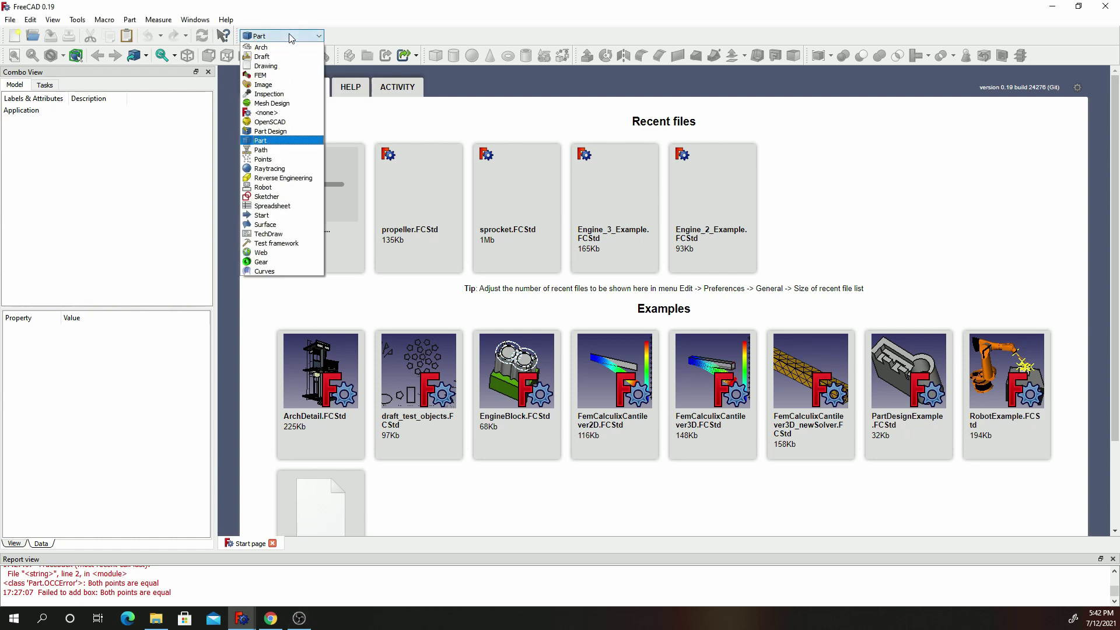
left_click(269, 143)
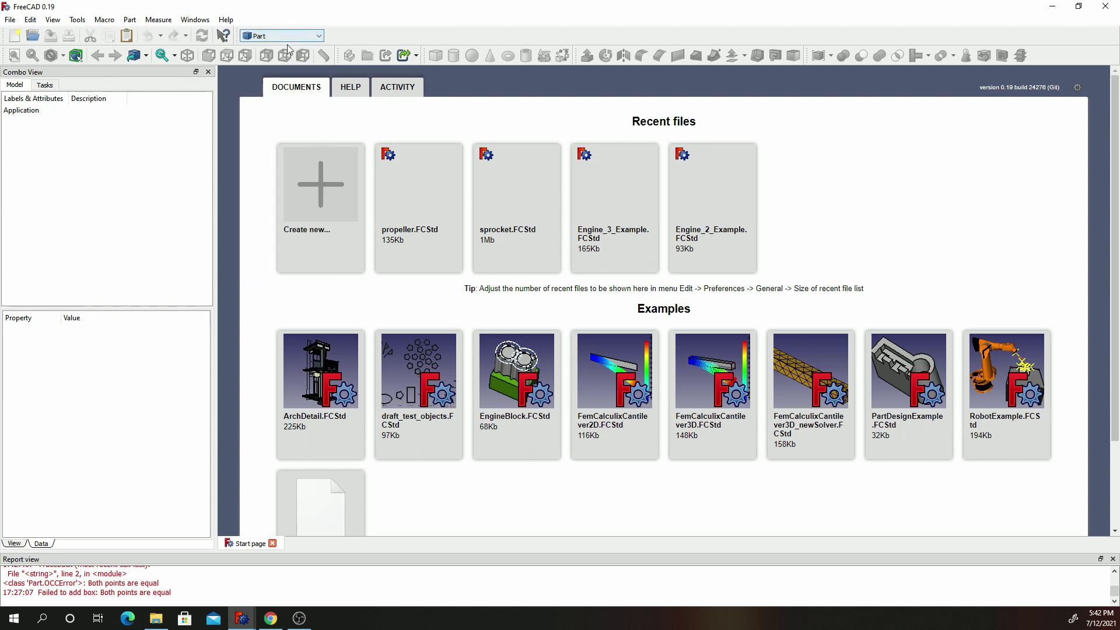
left_click(259, 36)
left_click(261, 141)
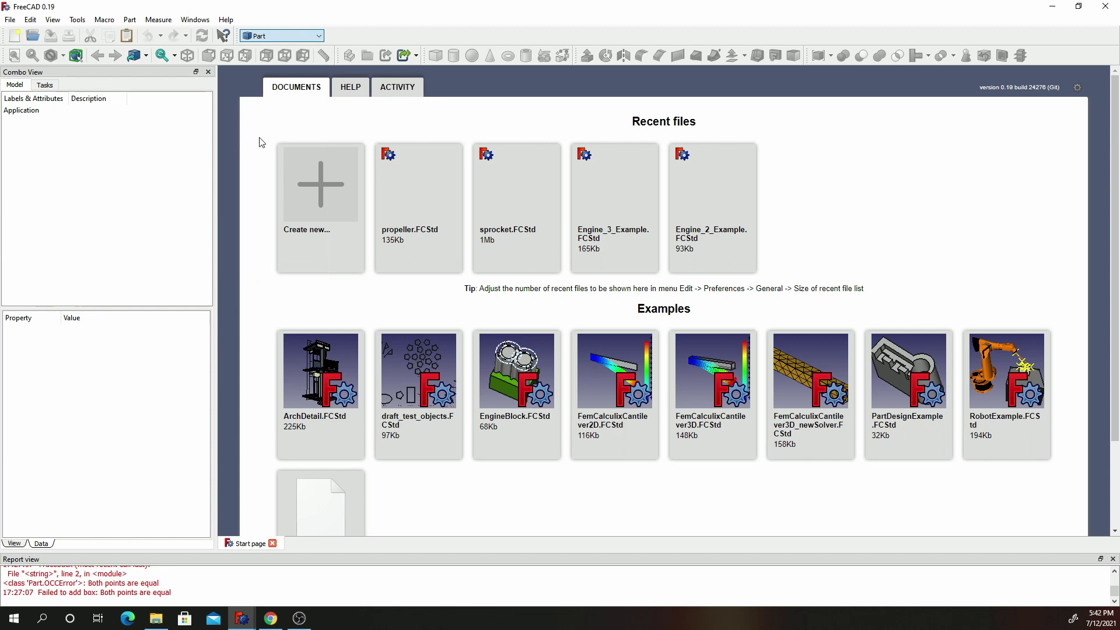
left_click(320, 216)
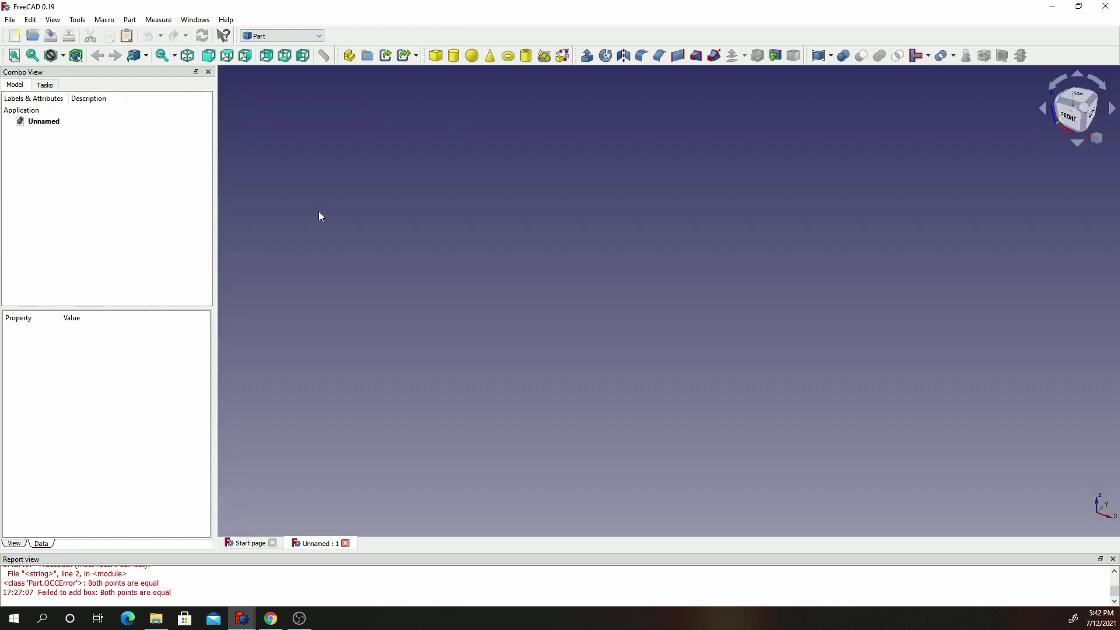
- Add a cylinder primitive and set its height to 30 mm and its radius to 20 mm
left_click(453, 56)
left_click(116, 132)
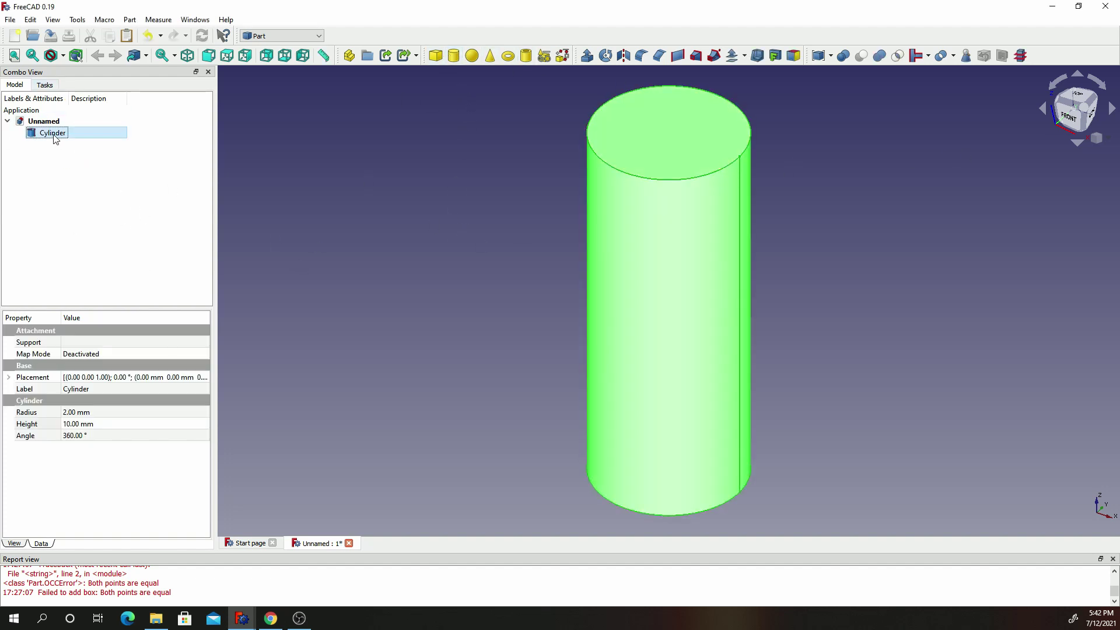
left_click(96, 412)
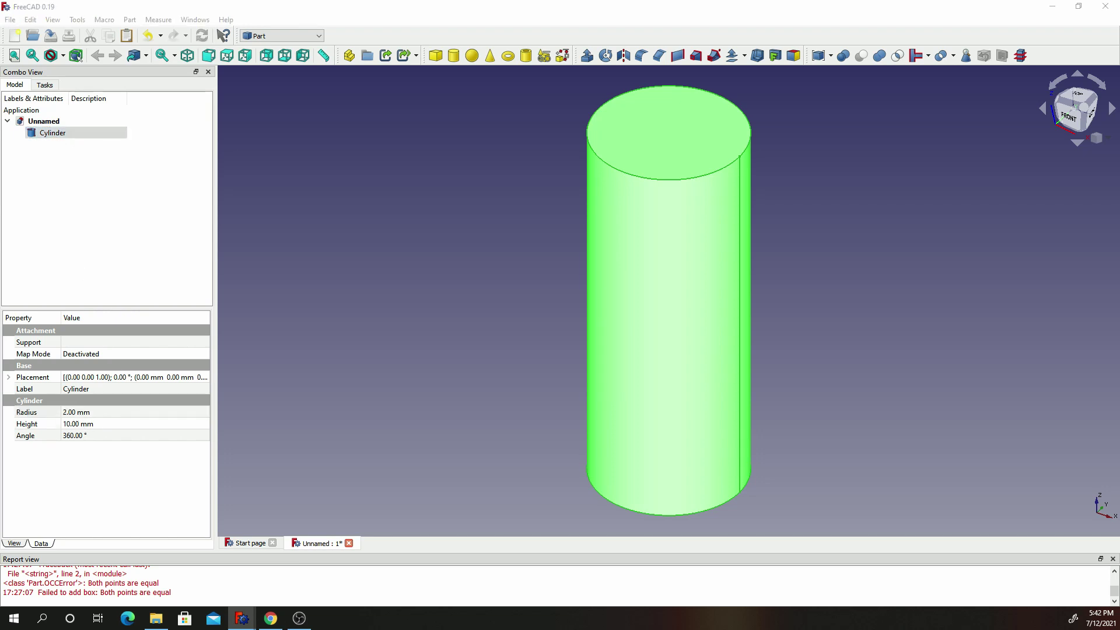
left_click(80, 412)
left_click(77, 424)
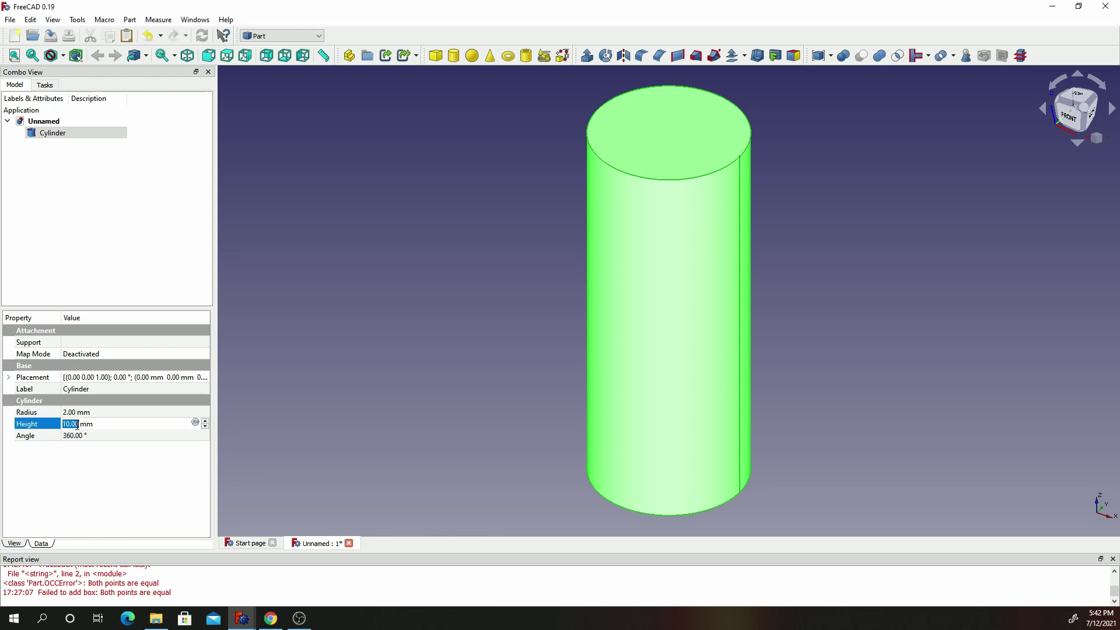
type("30")
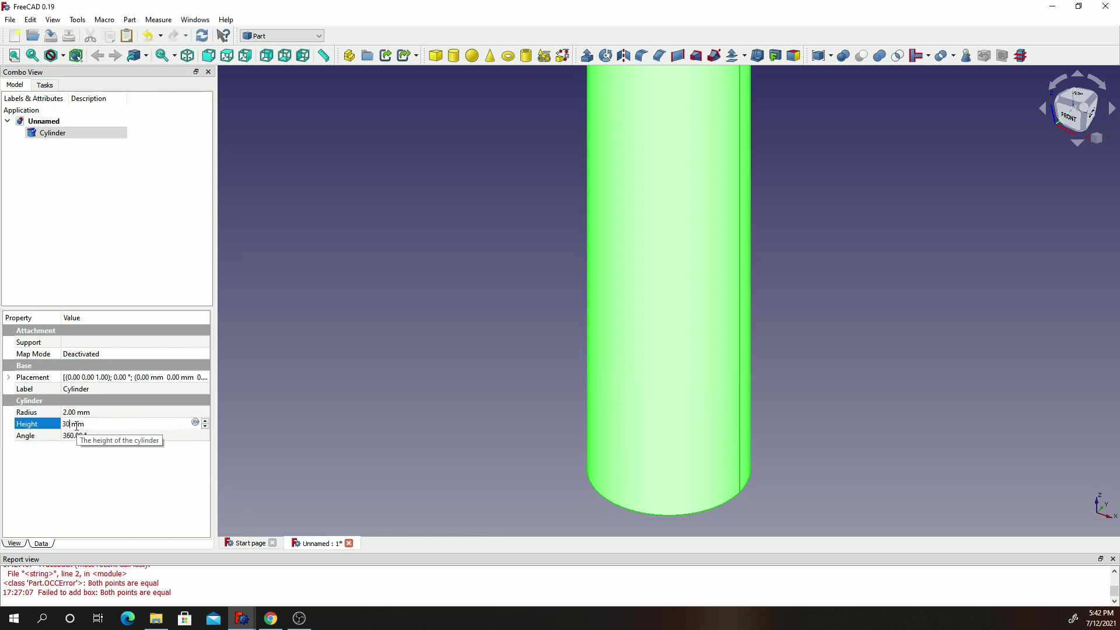
left_click(75, 412)
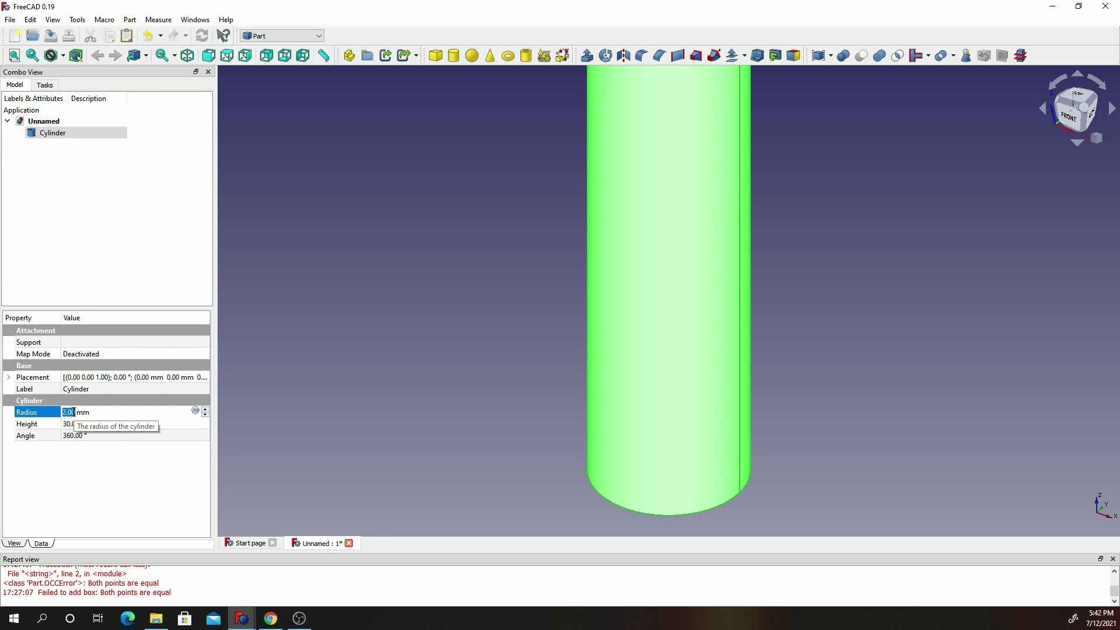
type("20")
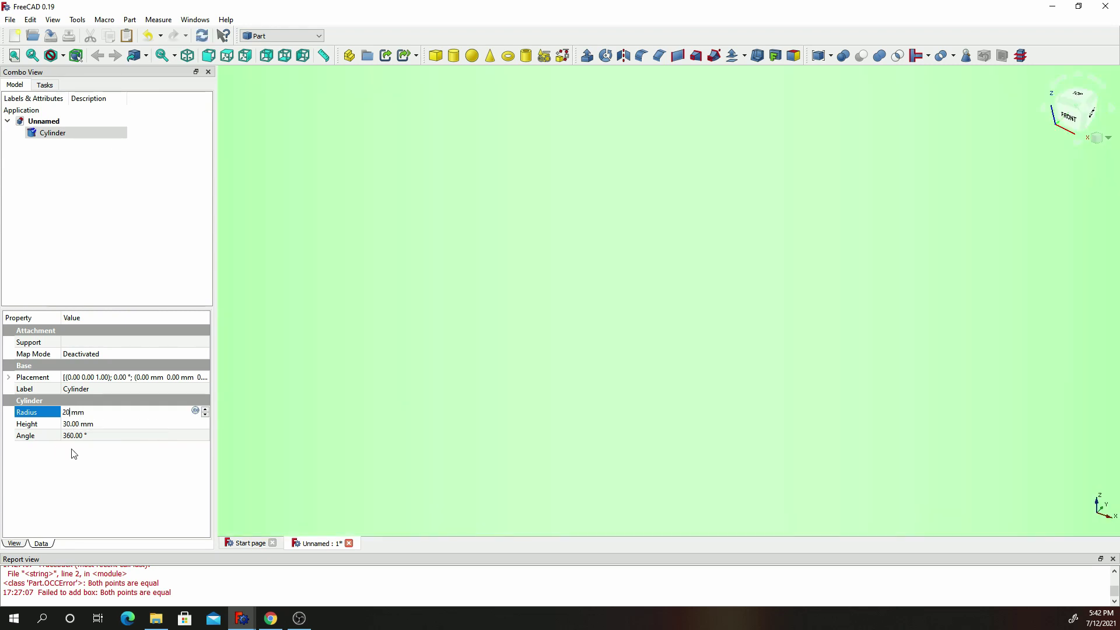
- Examine the resized cylinder from an angled view and clear the selection
scroll(569, 243, "down", 5)
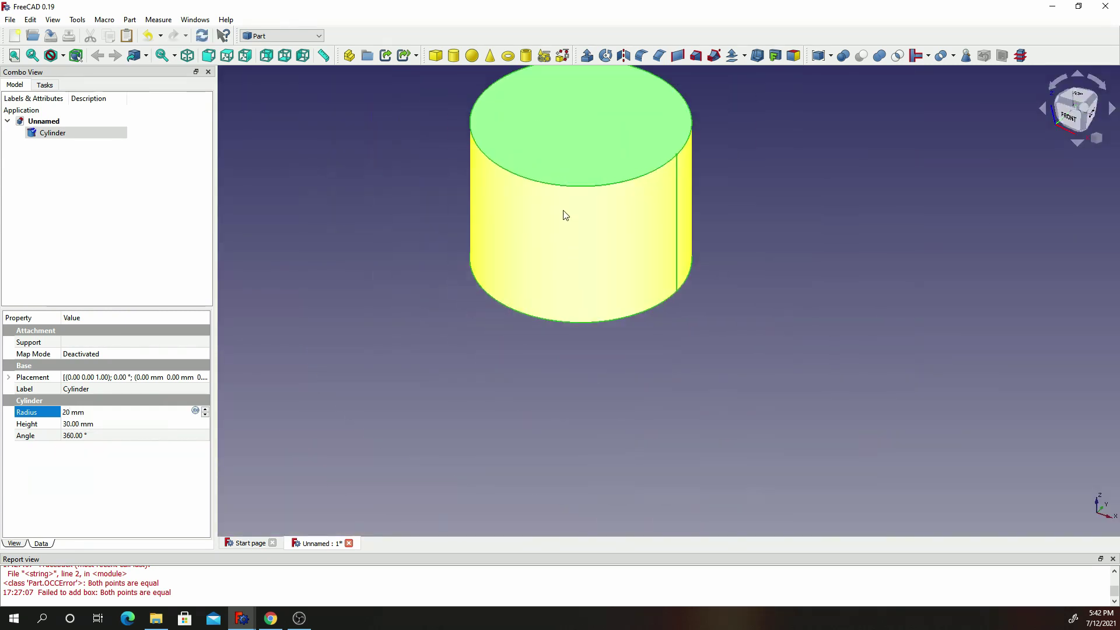
right_click(540, 153)
left_click(546, 180)
middle_click_drag(546, 179, 523, 175)
left_click(583, 170)
scroll(834, 385, "down", 3)
scroll(887, 446, "up", 4)
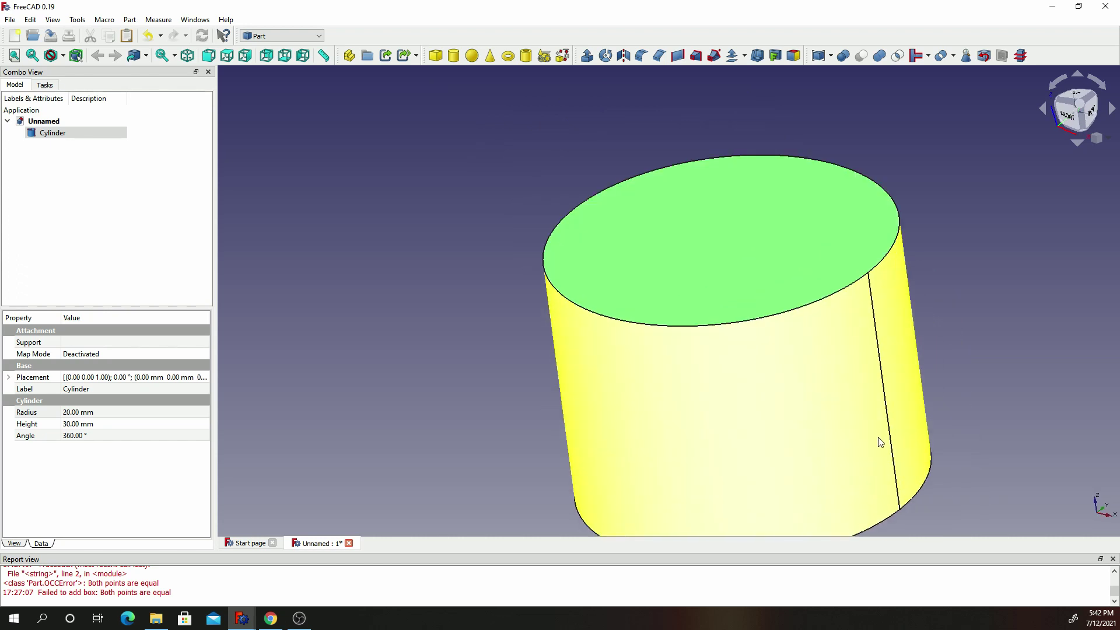
scroll(814, 420, "down", 1)
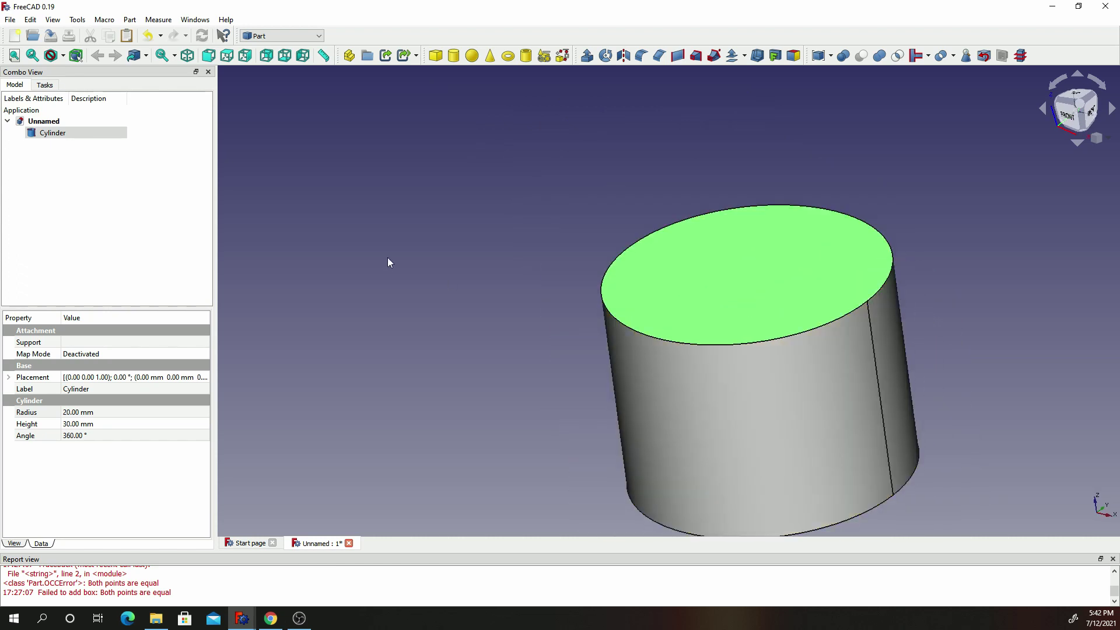
left_click(91, 202)
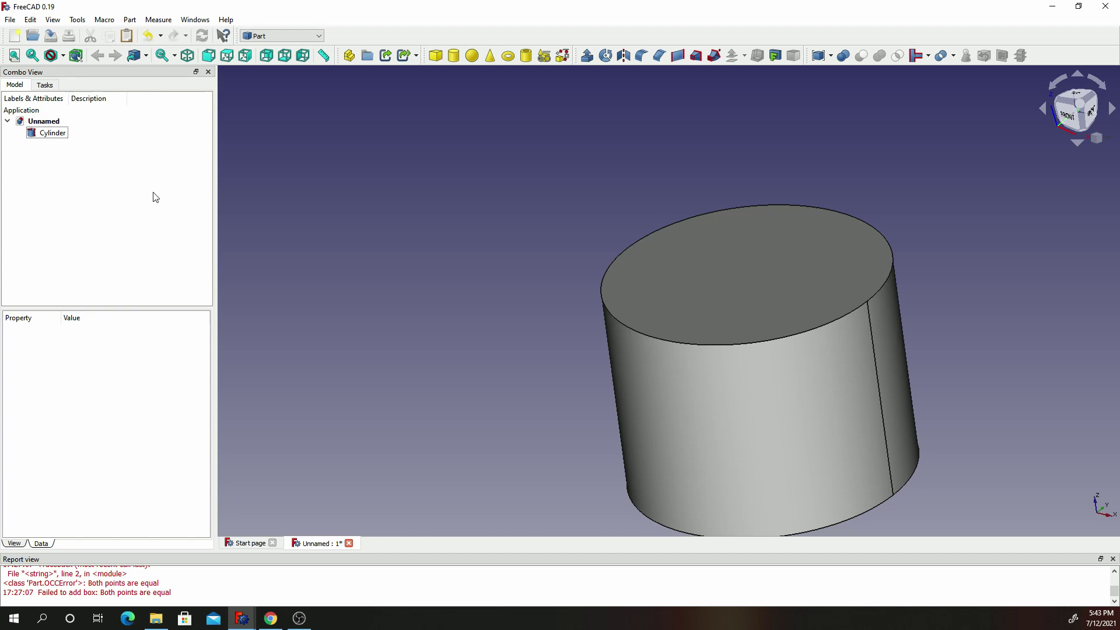
- Create a helix primitive with a 30 mm pitch, 10 mm height and 25 mm radius
left_click(545, 57)
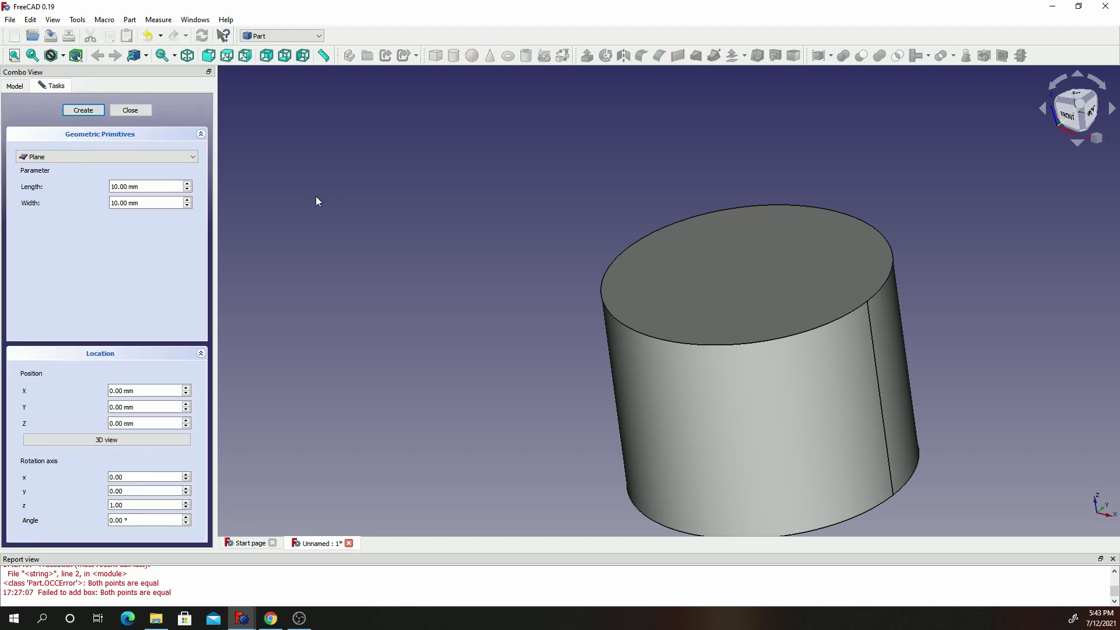
left_click(46, 159)
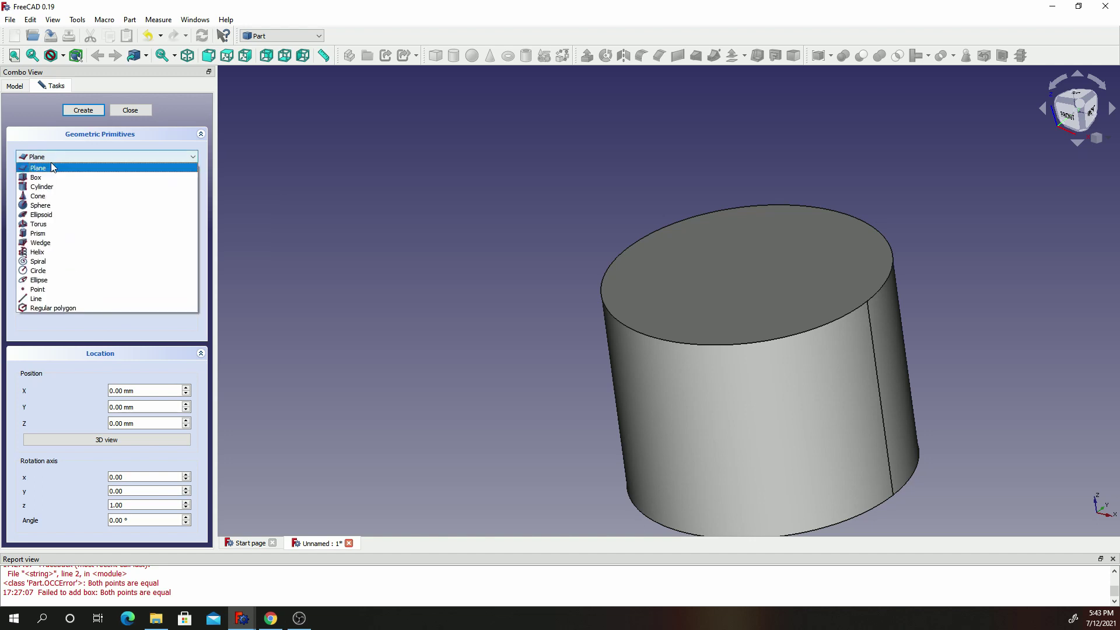
left_click(45, 254)
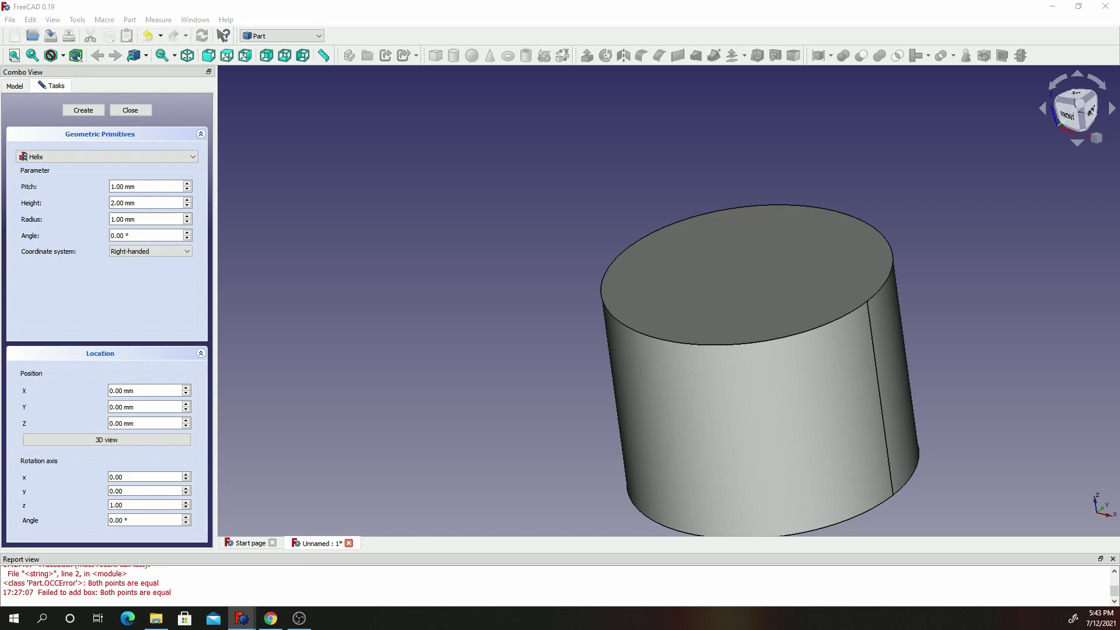
left_click(129, 190)
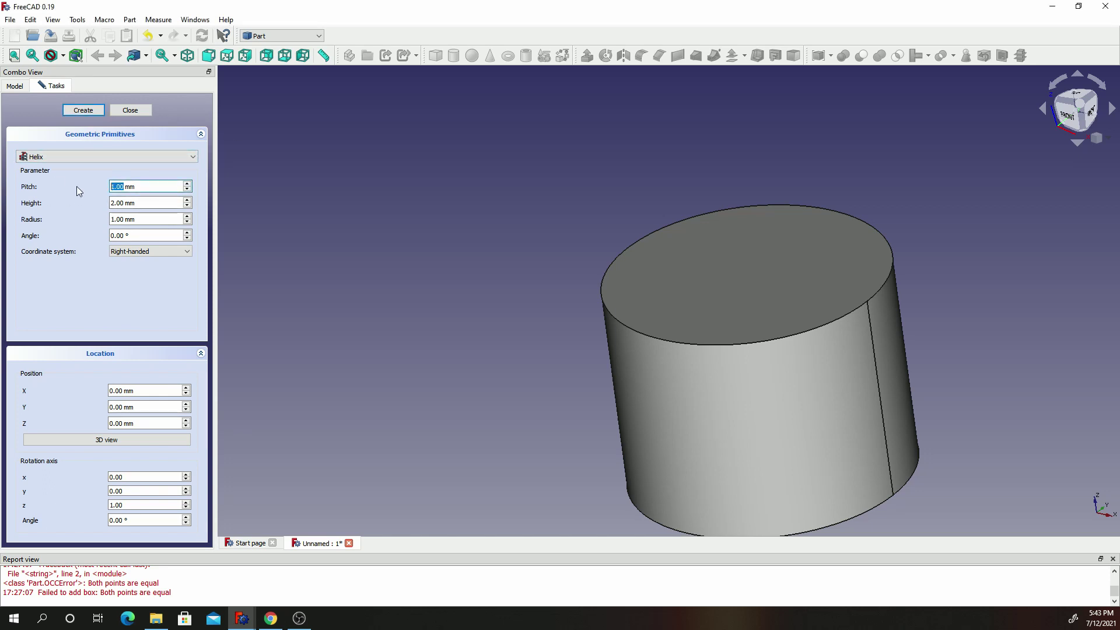
type("30")
left_click_drag(127, 203, 62, 202)
type("10")
left_click_drag(126, 219, 82, 221)
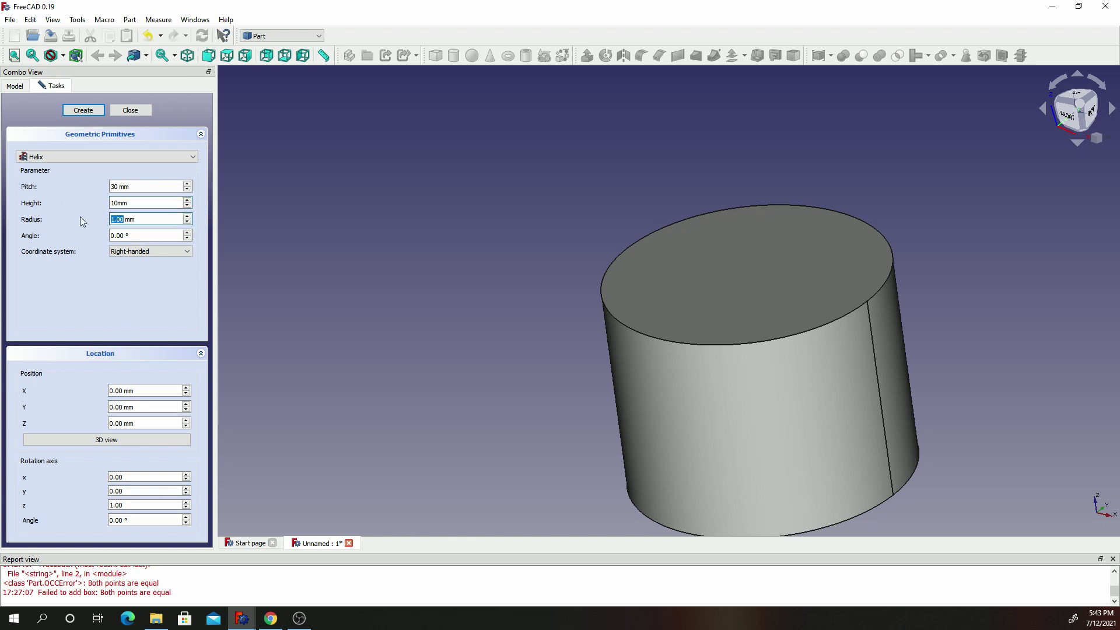
type("25")
key("Return")
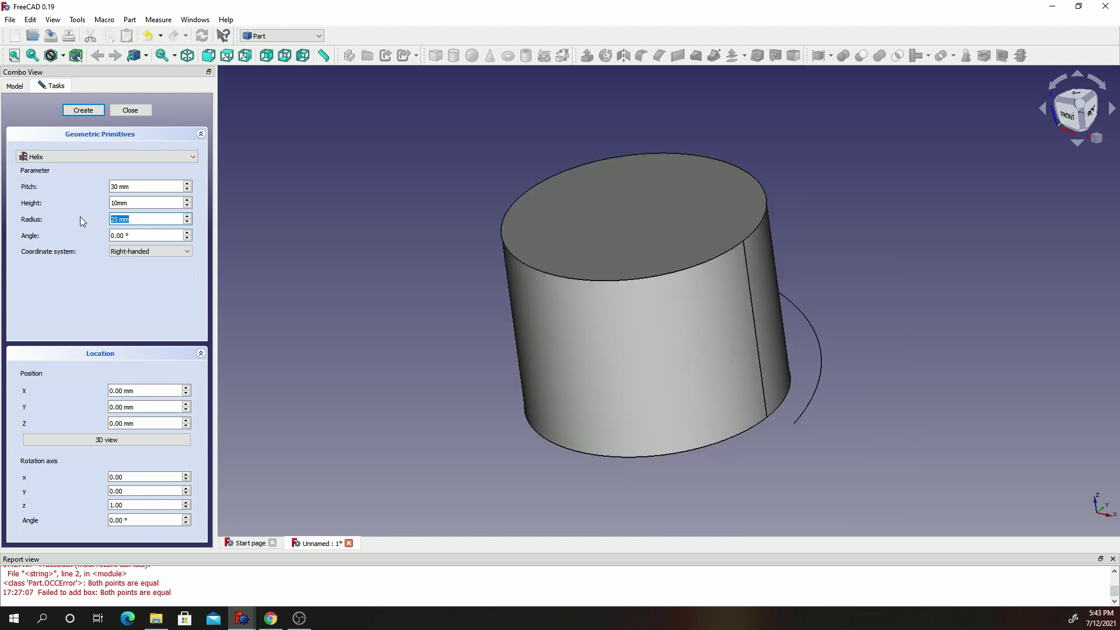
left_click(92, 115)
left_click(146, 110)
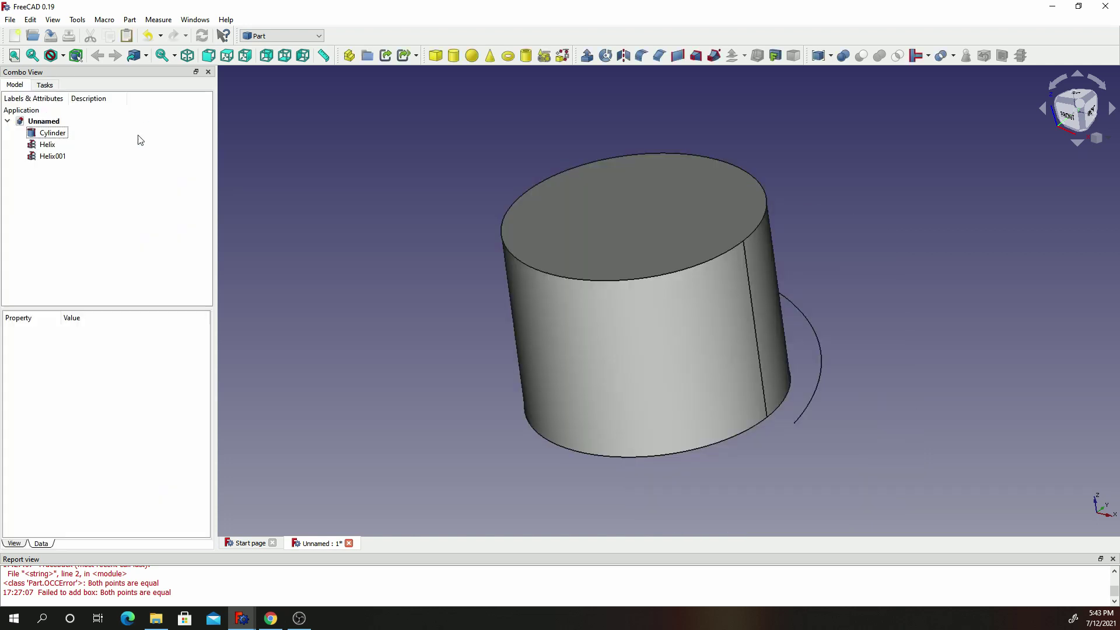
- Delete the duplicate helix, Helix001, keeping the first helix and the cylinder
left_click(54, 157)
left_click(48, 147)
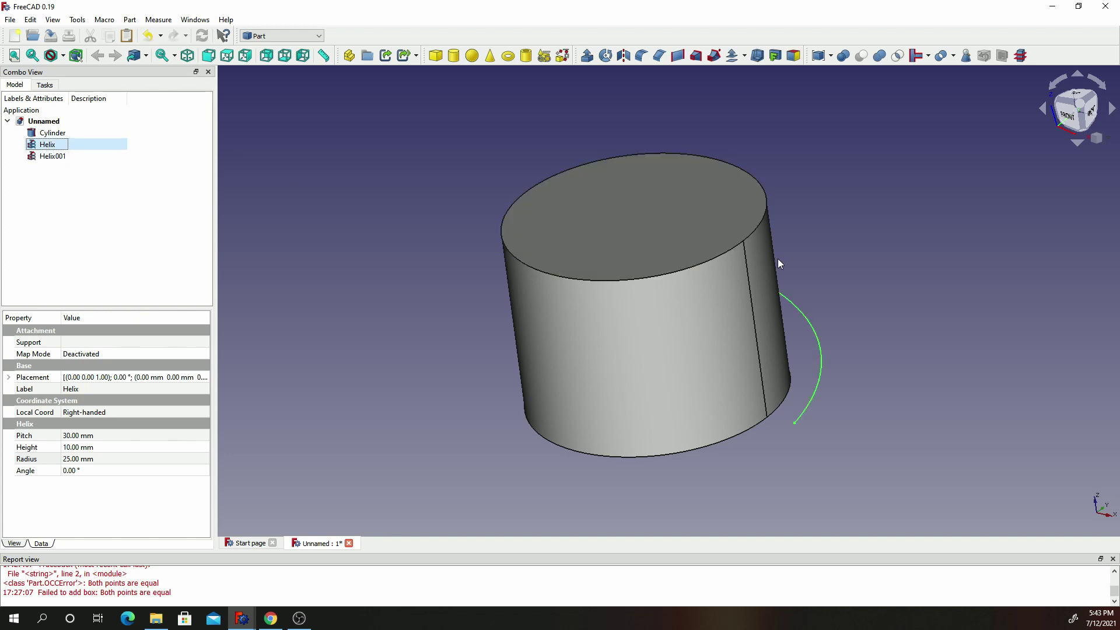
middle_click_drag(782, 265, 502, 302)
left_click(56, 158)
right_click(58, 163)
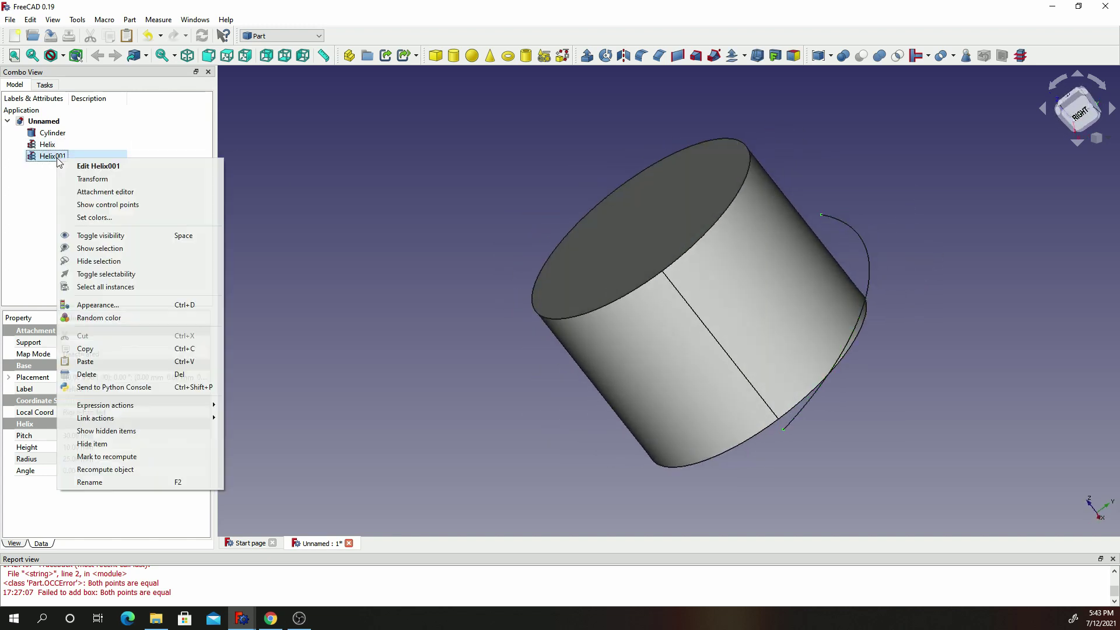
left_click(96, 376)
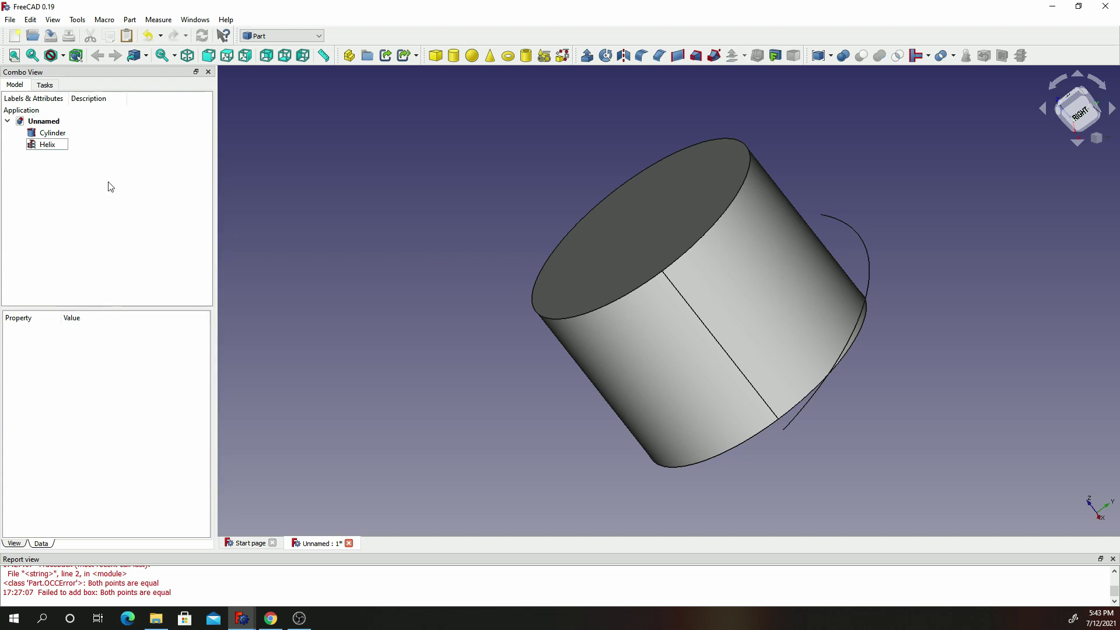
- Create a new sketch in the Sketcher workbench, attached to the helix with the ObjectXZ method
left_click(27, 145)
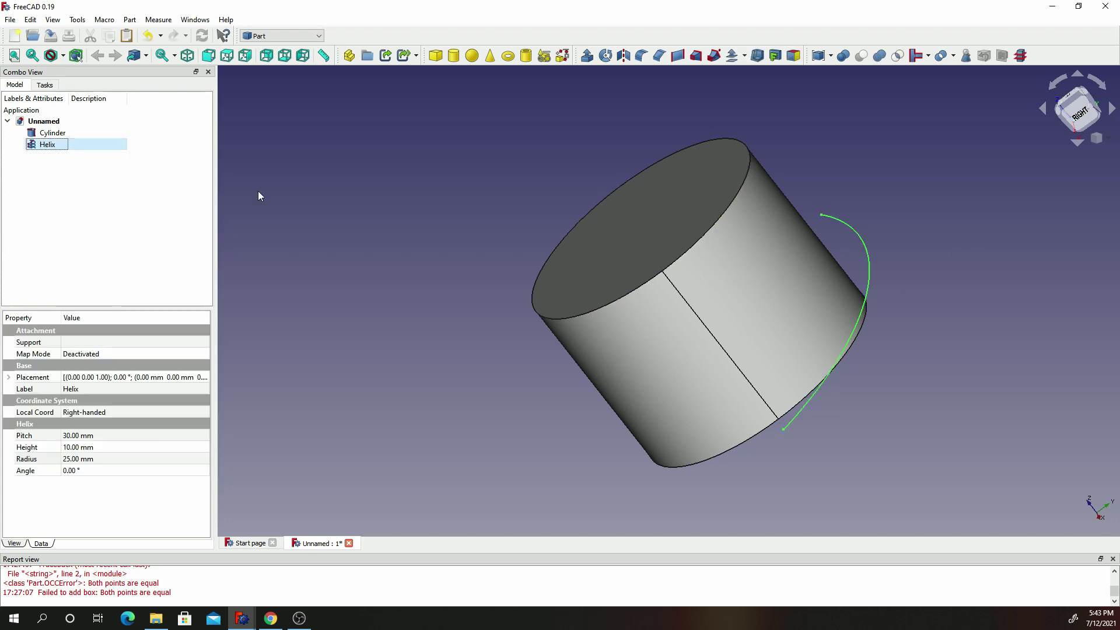
middle_click_drag(785, 432, 875, 326)
middle_click_drag(919, 254, 827, 240)
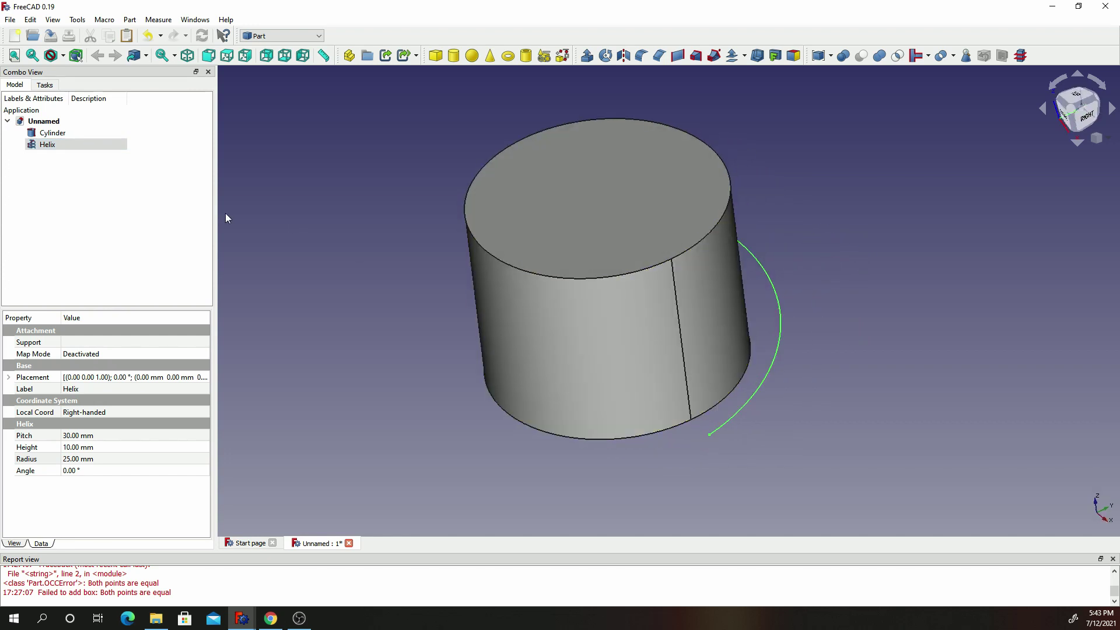
left_click(272, 36)
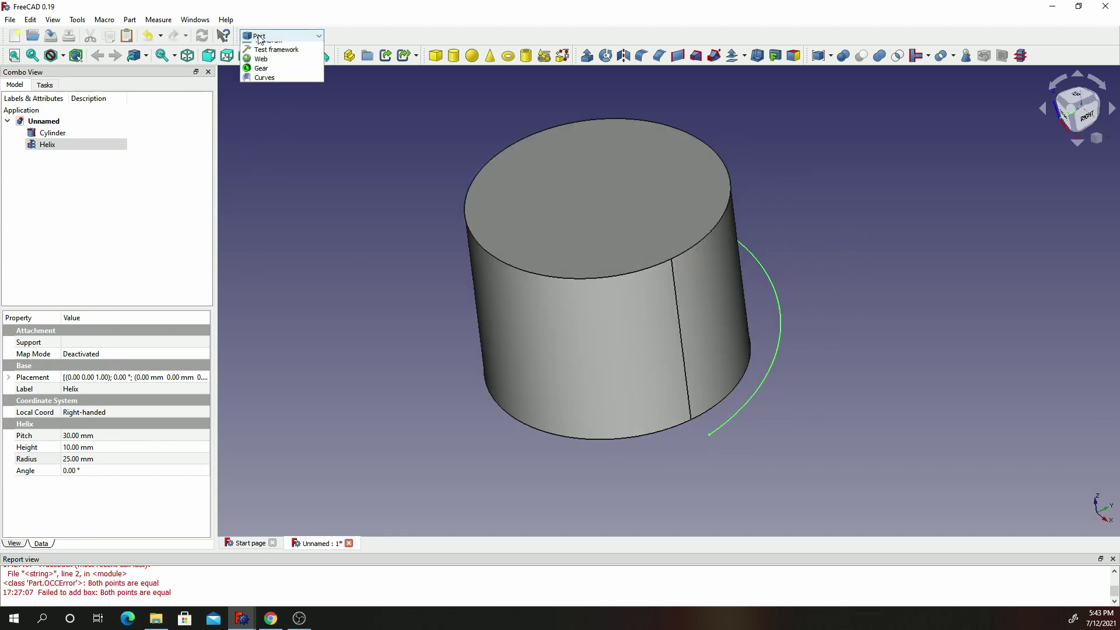
left_click(274, 196)
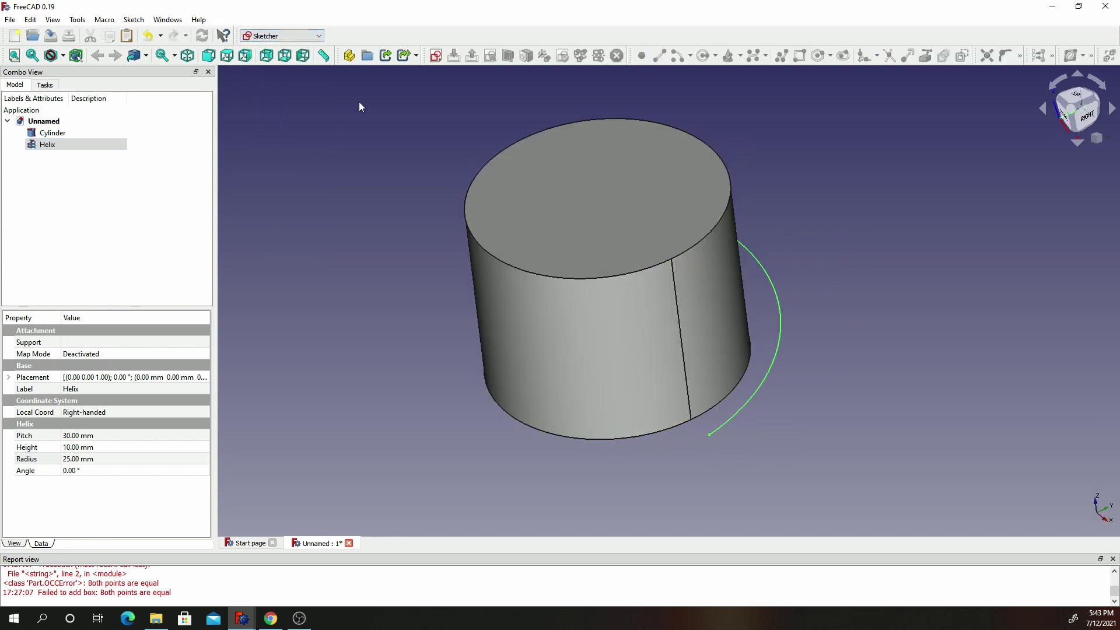
left_click(436, 57)
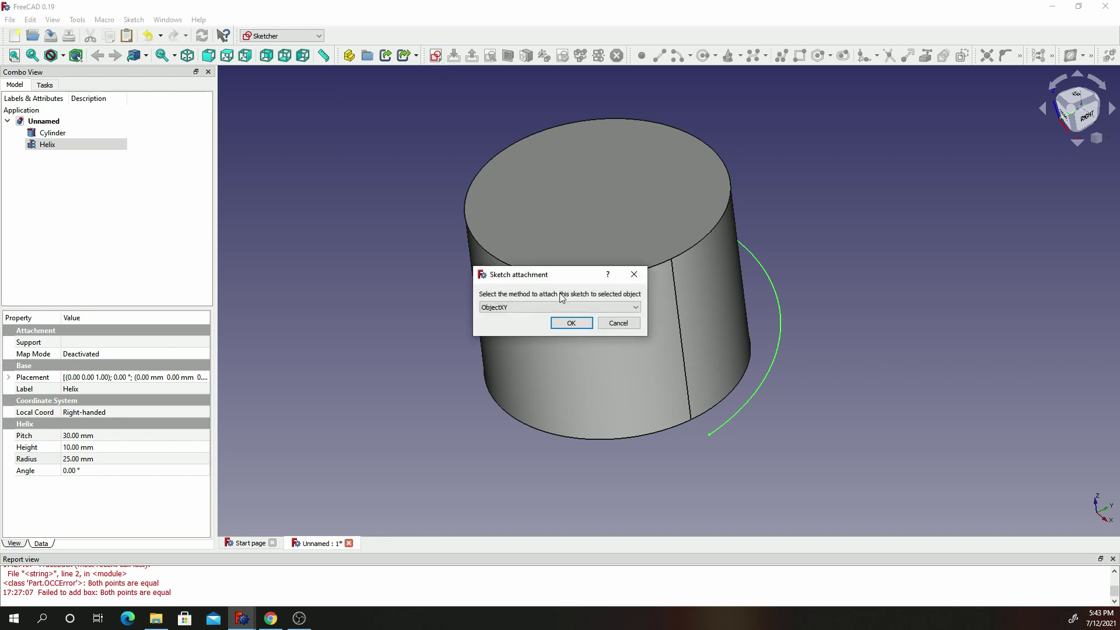
left_click(533, 307)
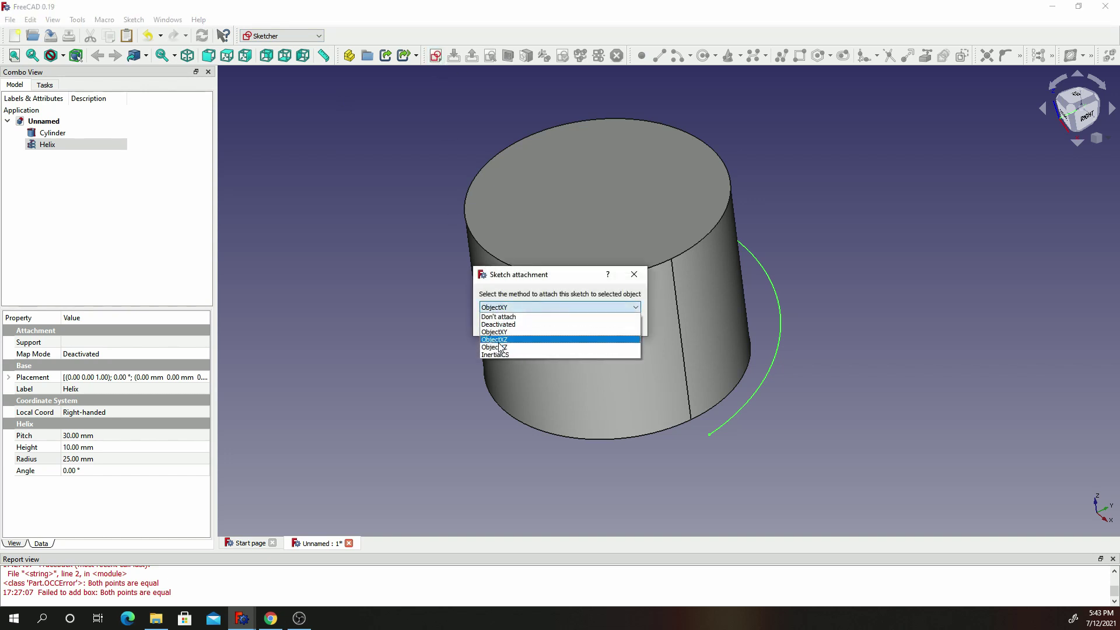
left_click(499, 343)
left_click(573, 323)
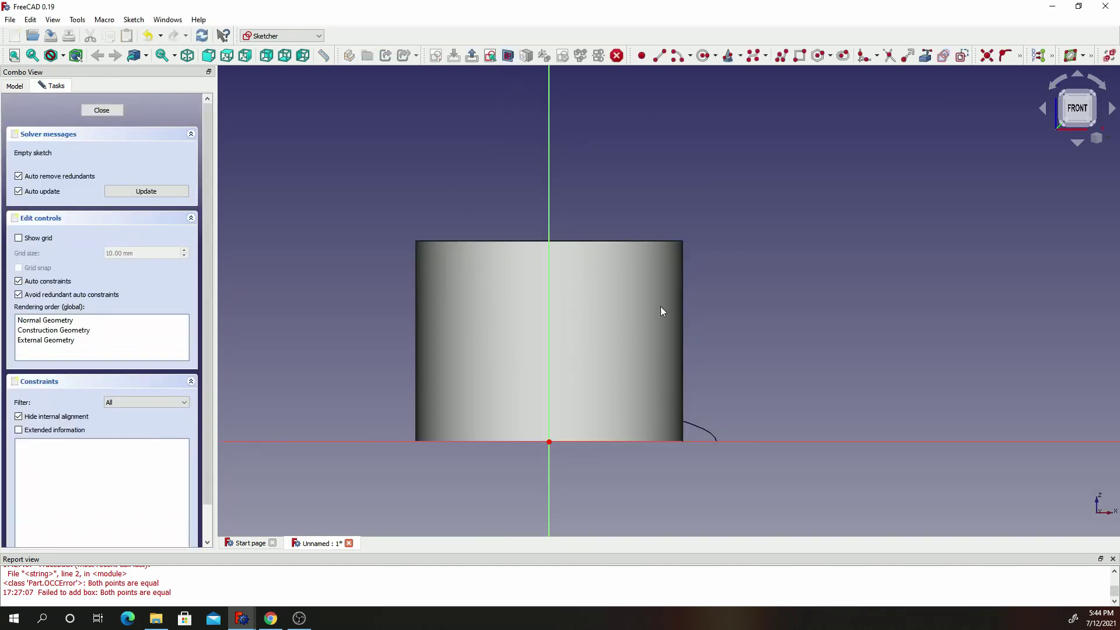
- Sketch a long, thin horizontal rectangle from inside the cylinder outward past its side, with its lower edge about 5.4 mm above the horizontal axis
left_click(801, 56)
left_click(596, 371)
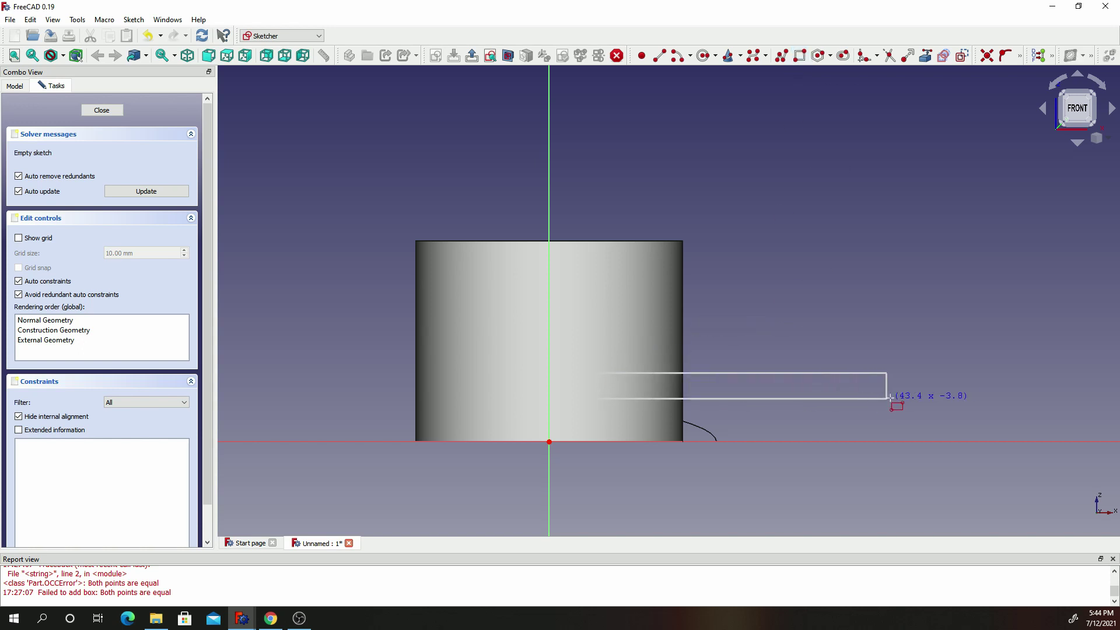
left_click(953, 404)
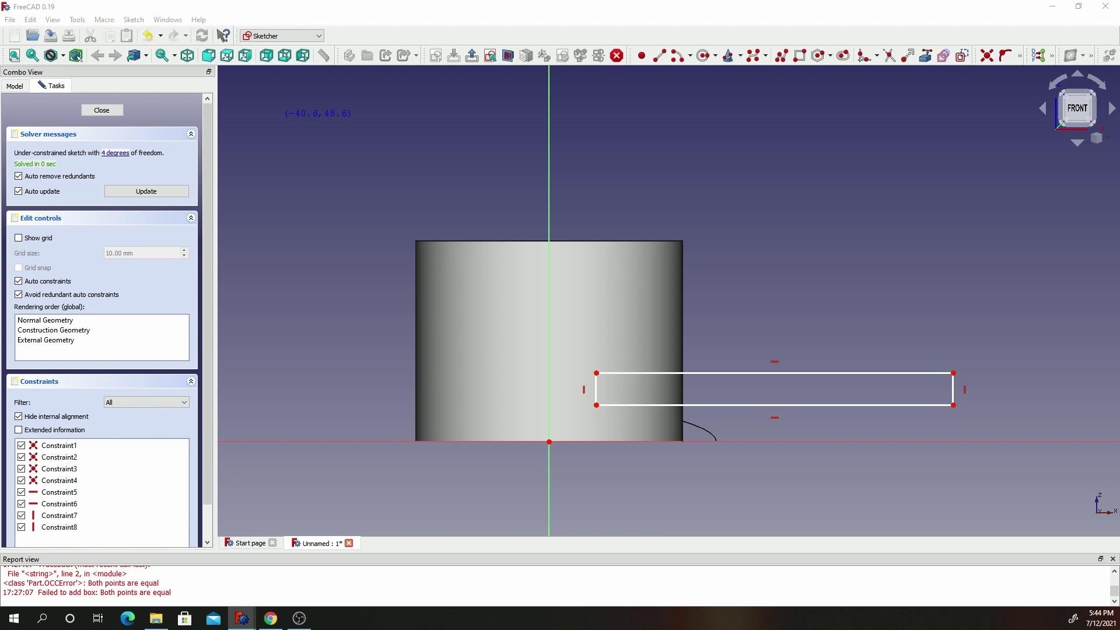
- Constrain the rectangle's lower inner corner 10 mm vertically from the origin and pull its upper edge up to reopen the rectangle
left_click(1020, 56)
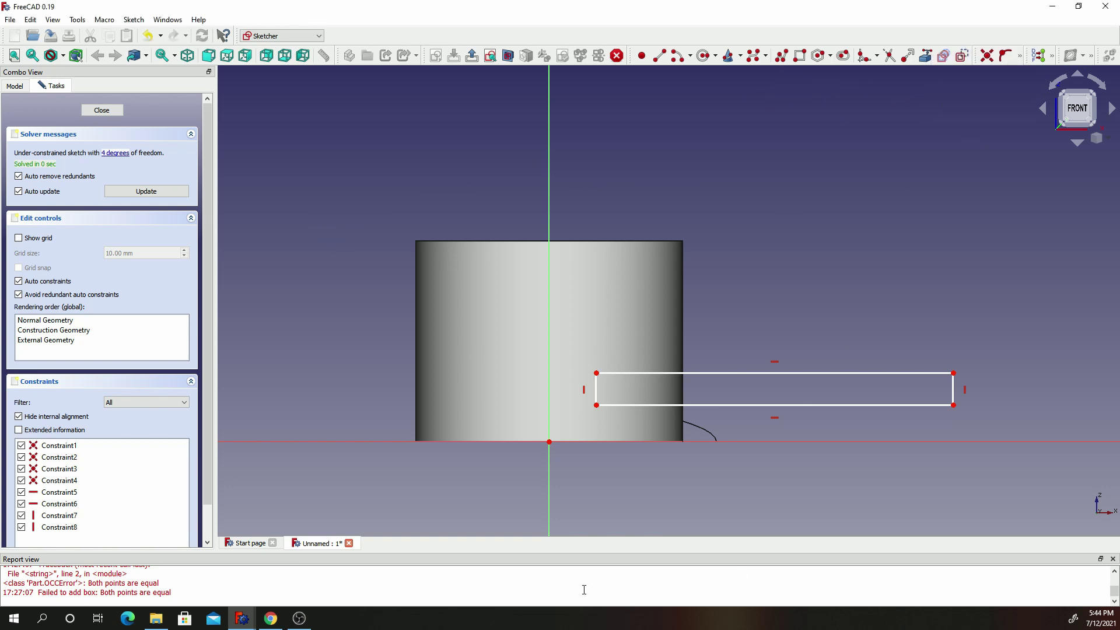
left_click(549, 441)
left_click(596, 411)
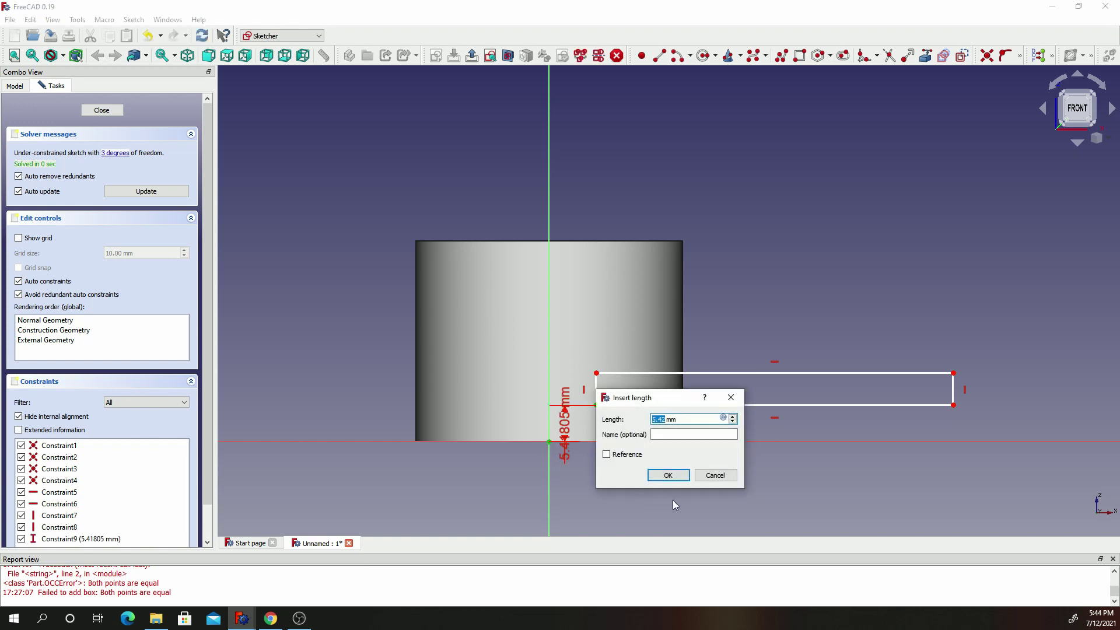
type("10")
key("Return")
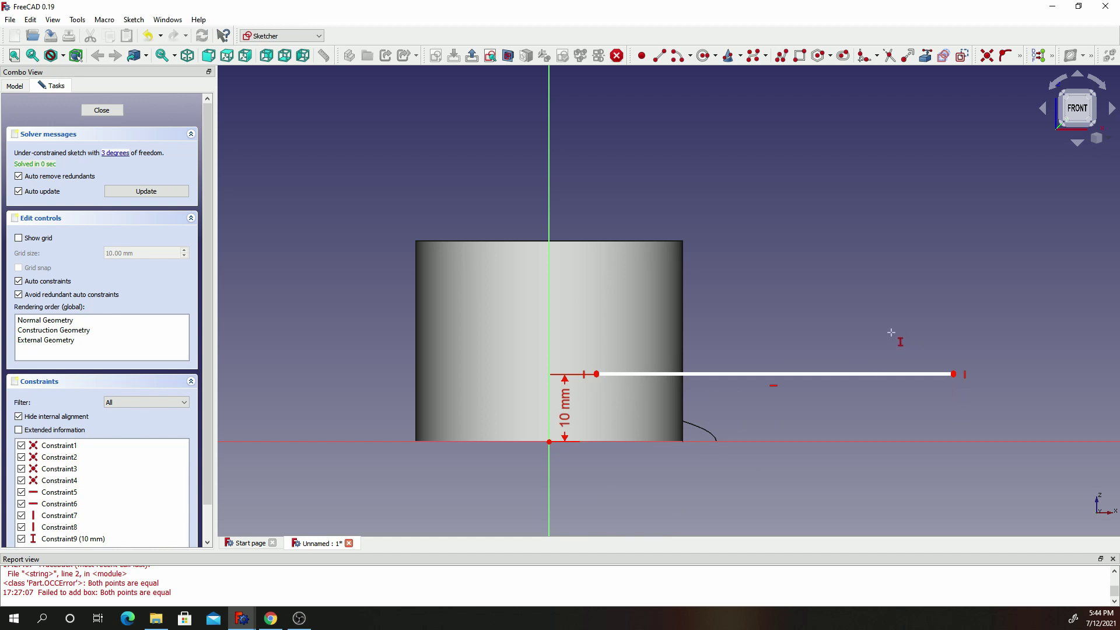
right_click(609, 378)
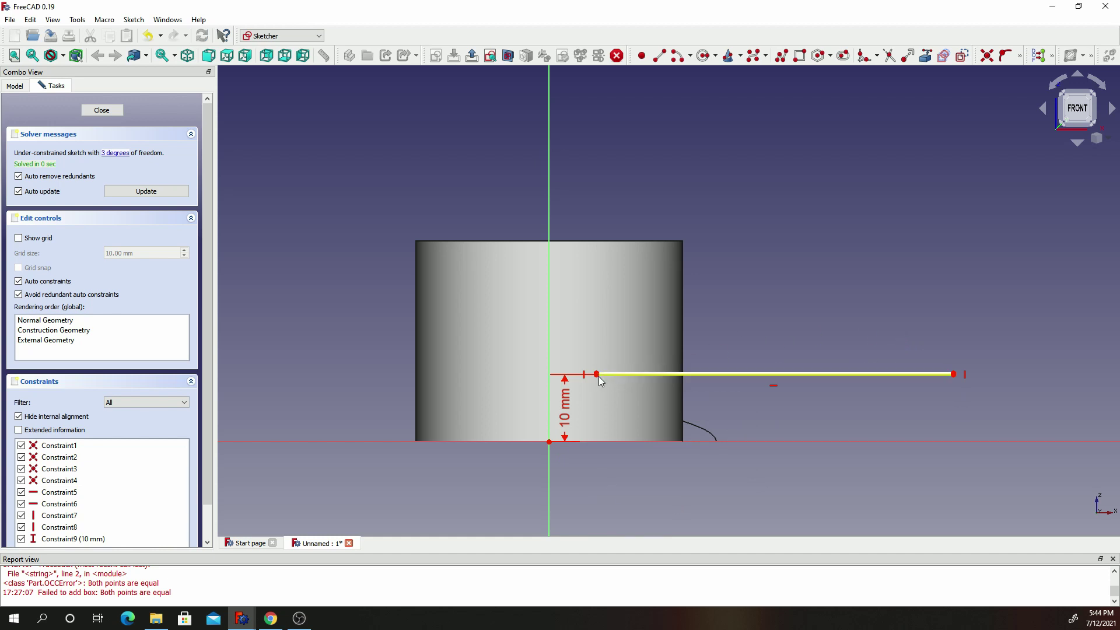
left_click_drag(597, 373, 603, 302)
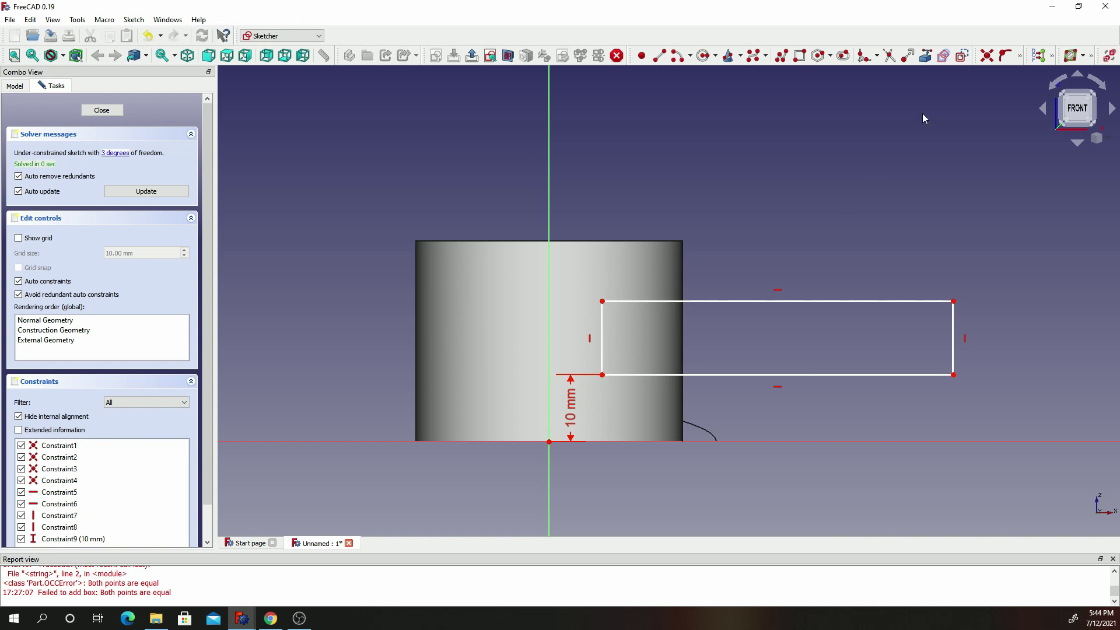
- Constrain the rectangle's lower inner corner to a horizontal distance of 15 mm from the origin
left_click(1020, 59)
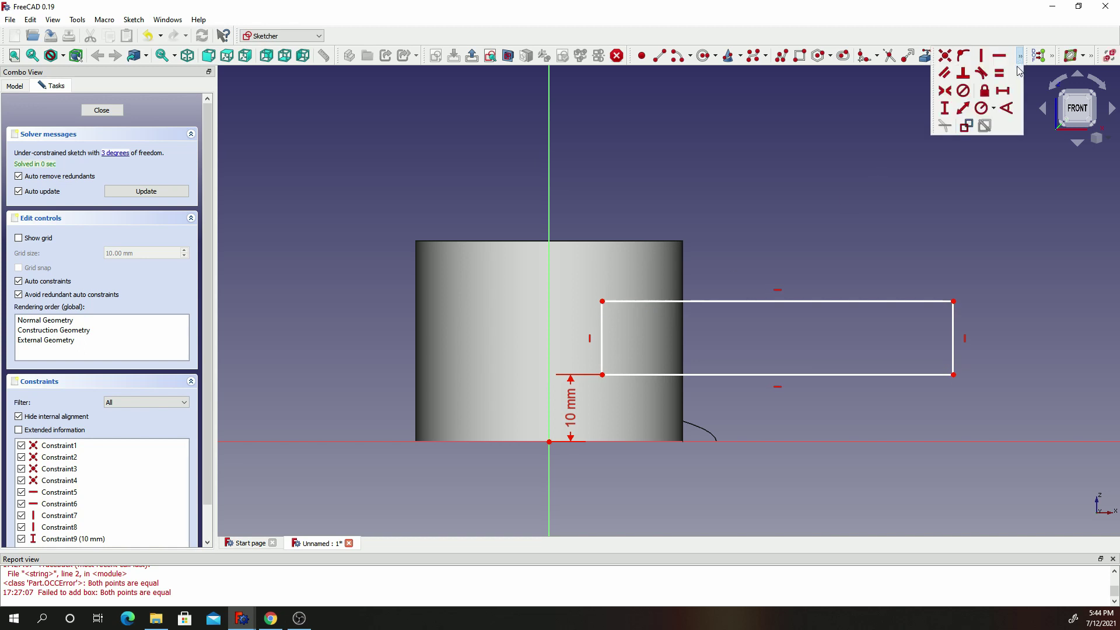
left_click(1004, 92)
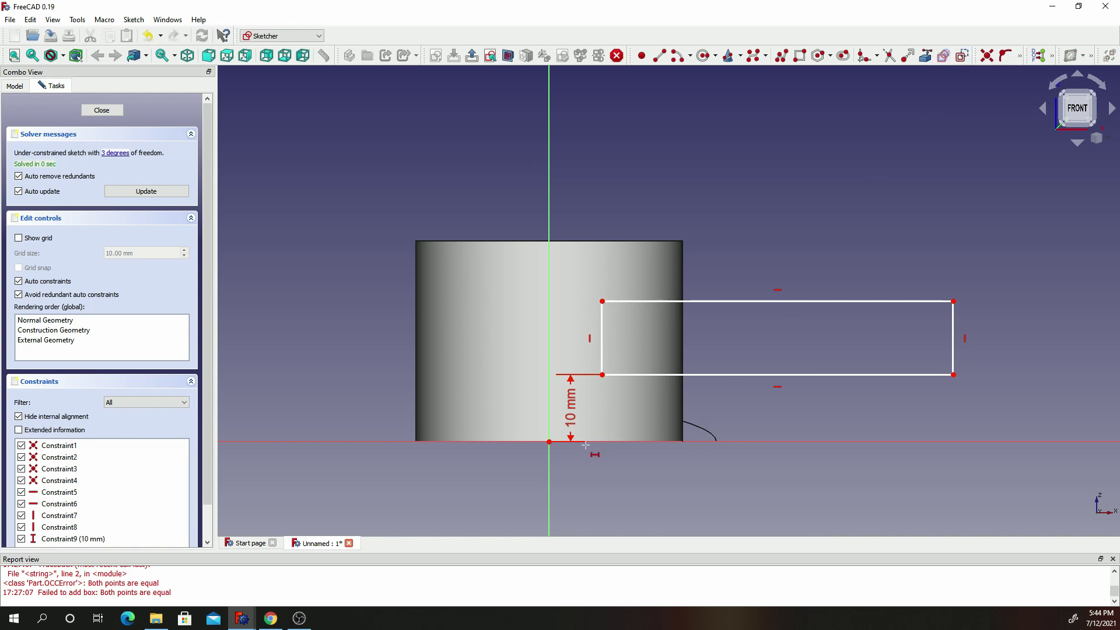
left_click(549, 442)
left_click(602, 374)
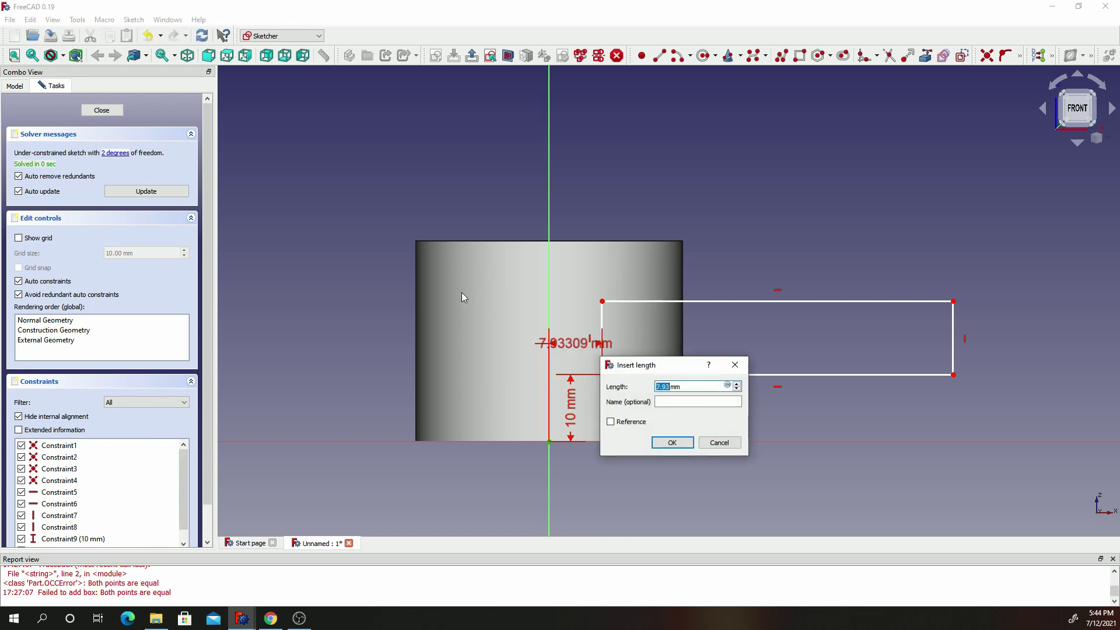
type("15")
key("Return")
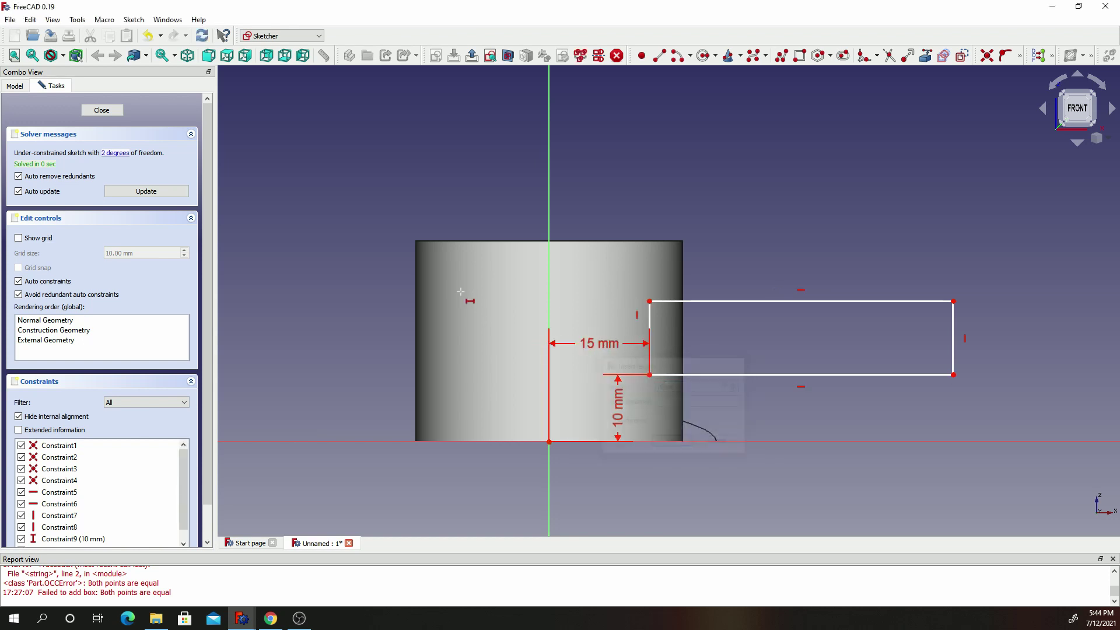
key("Escape")
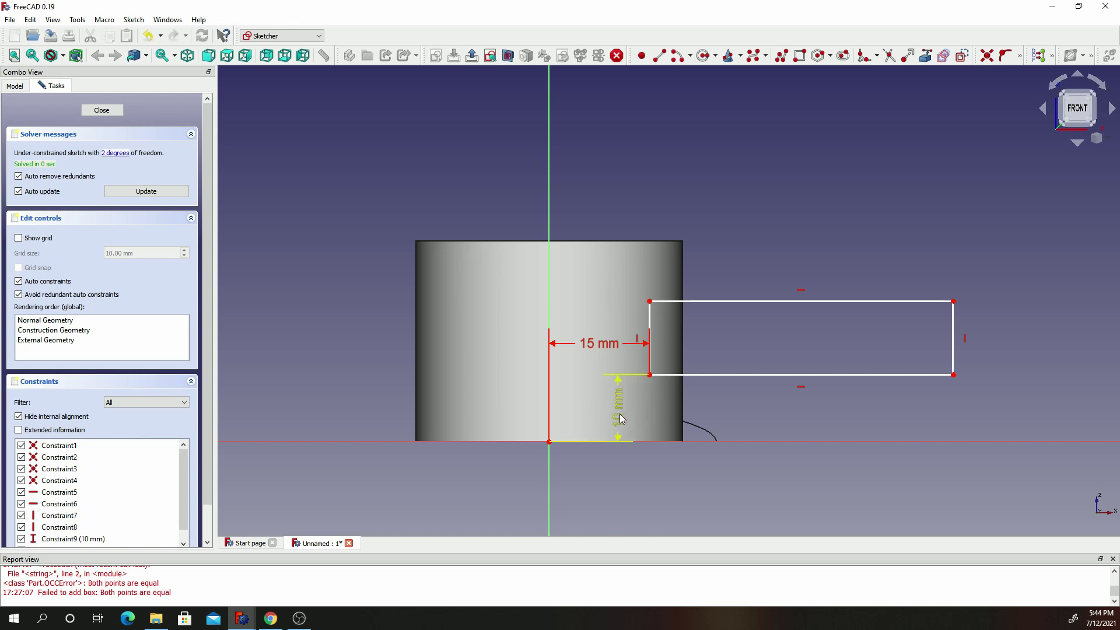
- Move the 10 mm dimension label below the horizontal axis and the 15 mm label above the cylinder, clear of the profile
mouse_move(618, 415)
left_mouse_down()
mouse_move(620, 464)
mouse_move(656, 528)
mouse_move(753, 534)
left_mouse_up()
scroll(782, 368, "down", 5)
scroll(745, 379, "up", 3)
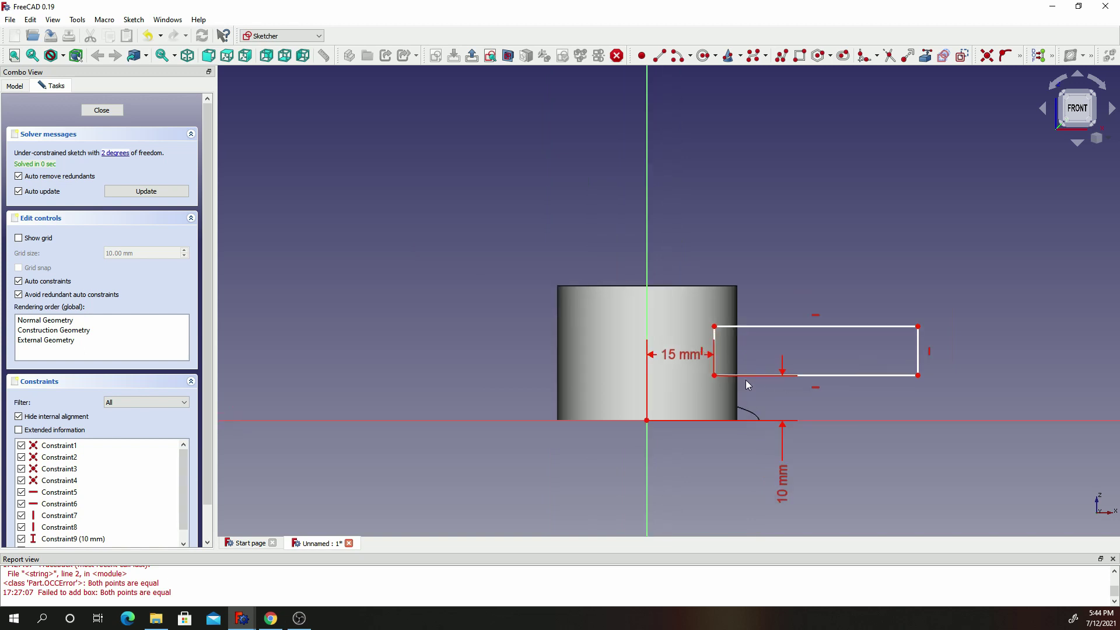
mouse_move(682, 356)
left_mouse_down()
mouse_move(495, 356)
mouse_move(474, 308)
mouse_move(470, 228)
left_mouse_up()
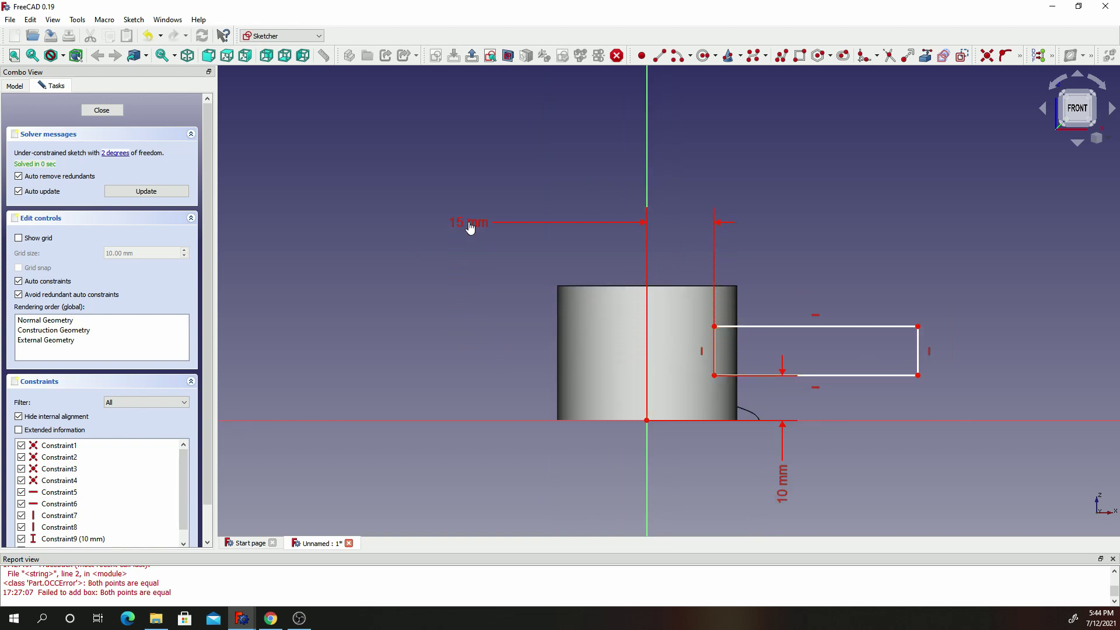
- Constrain the rectangle's upper edge to a horizontal length of 50 mm
left_click(1019, 55)
left_click(999, 106)
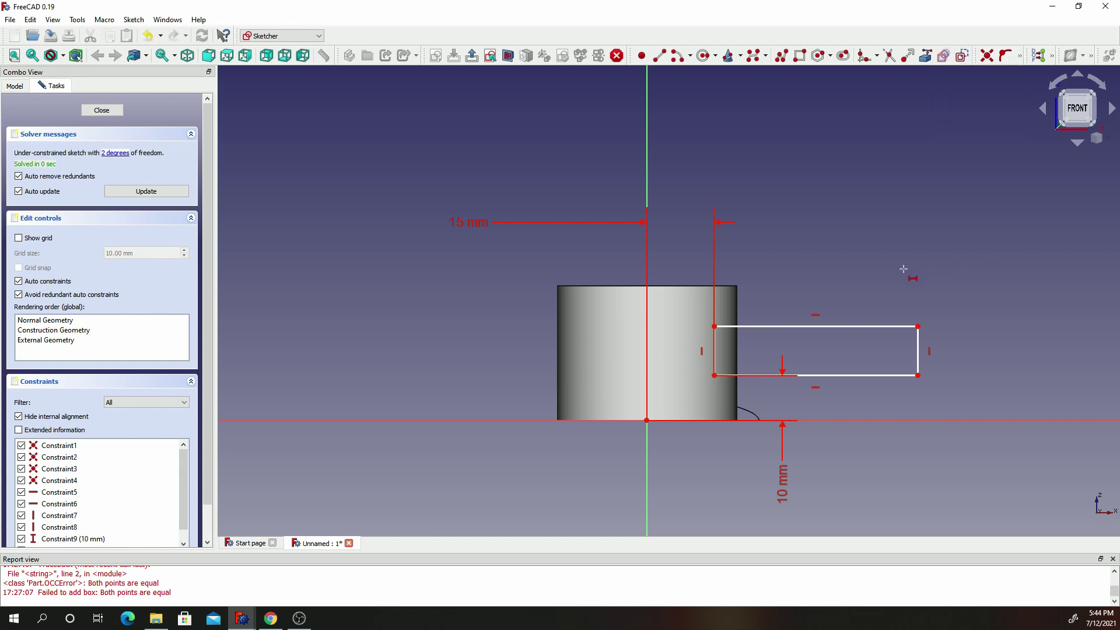
left_click(825, 326)
type("50")
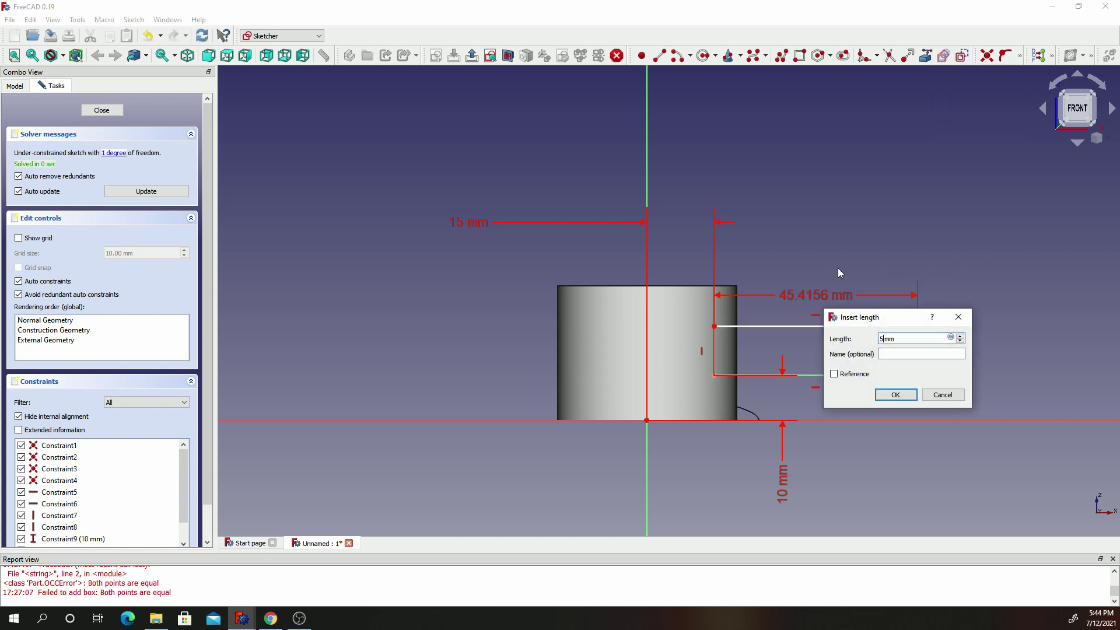
key("Return")
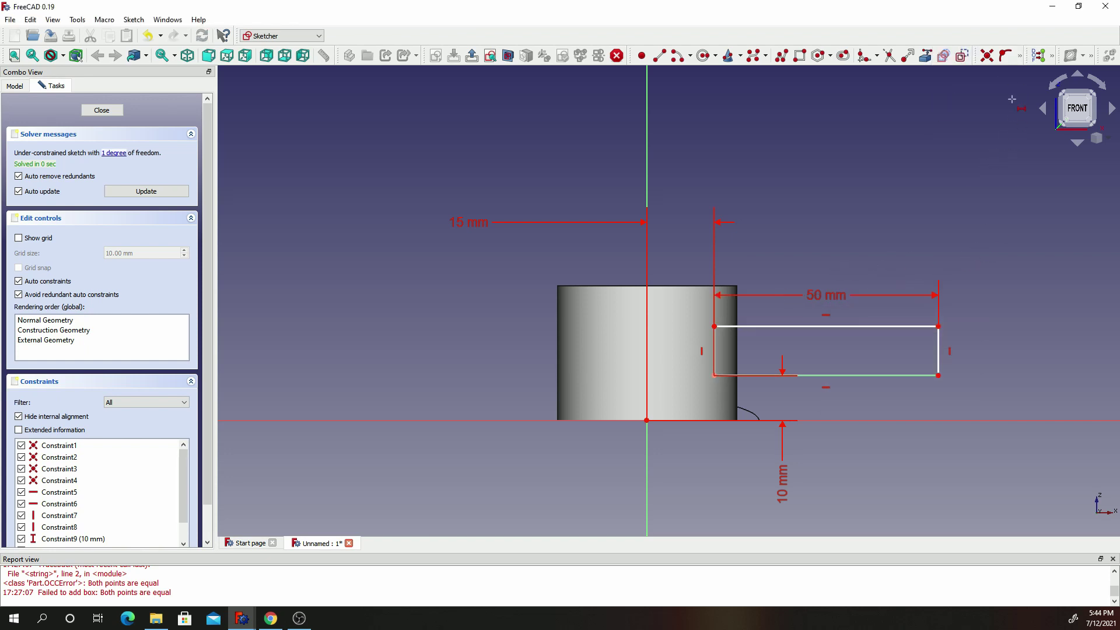
- Constrain the rectangle's outer vertical edge to a height of 2.5 mm and close the sketch
left_click(1020, 55)
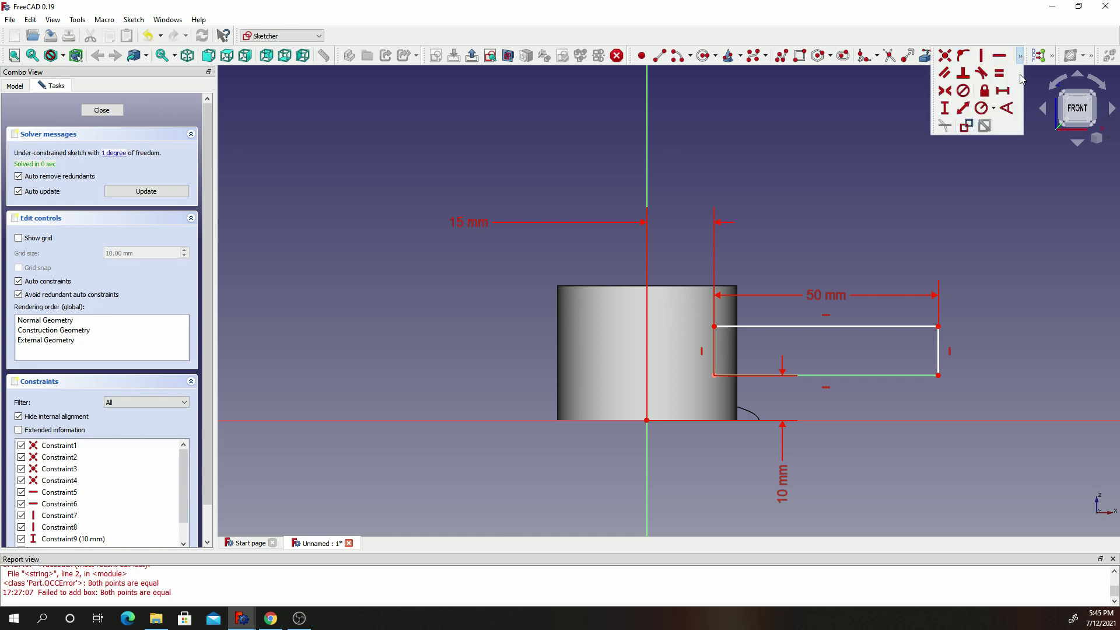
left_click(944, 108)
left_click(935, 352)
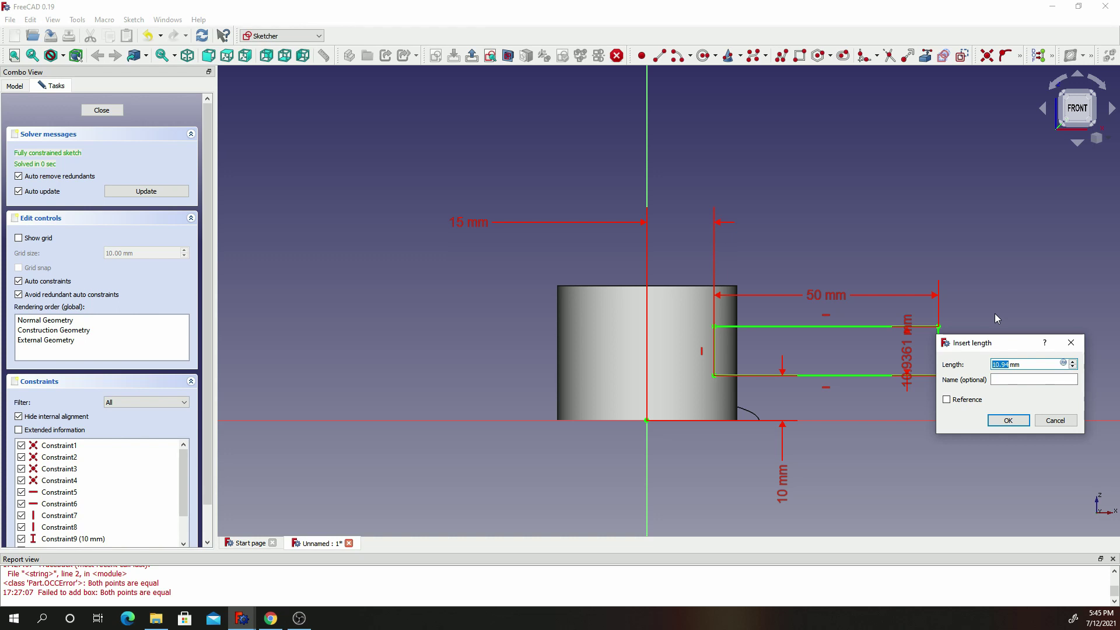
type("2.5")
key("Return")
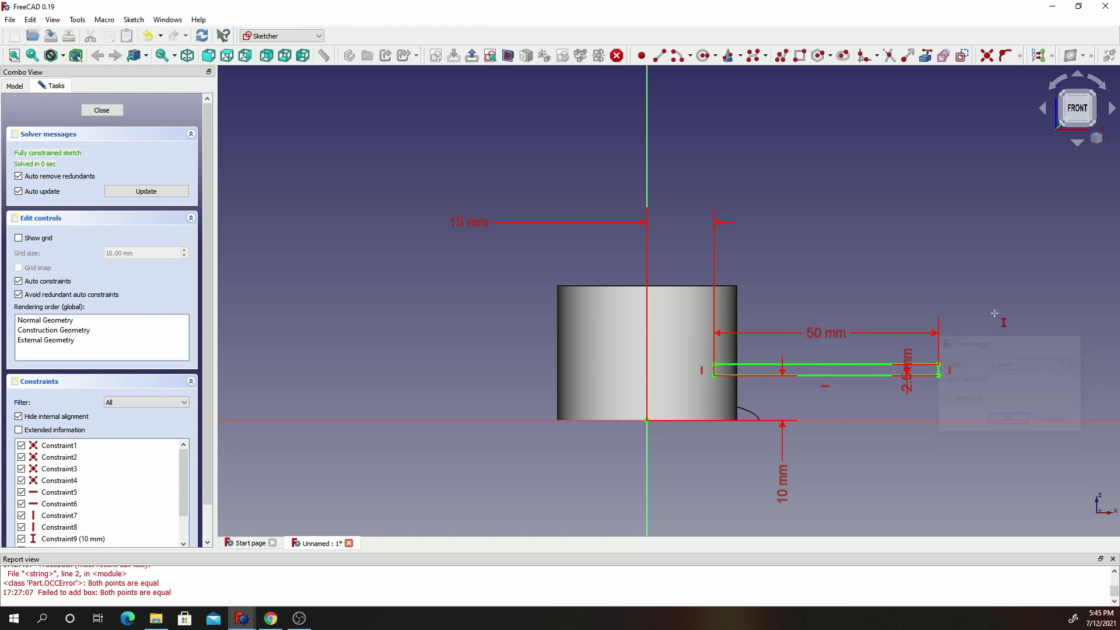
scroll(939, 395, "up", 2)
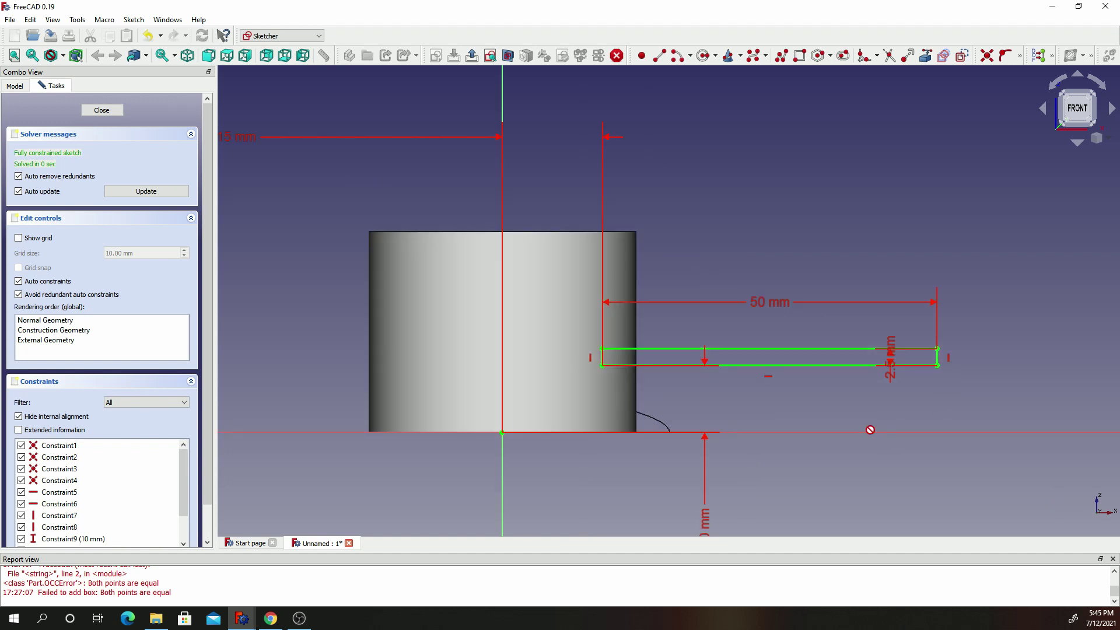
scroll(870, 431, "down", 2)
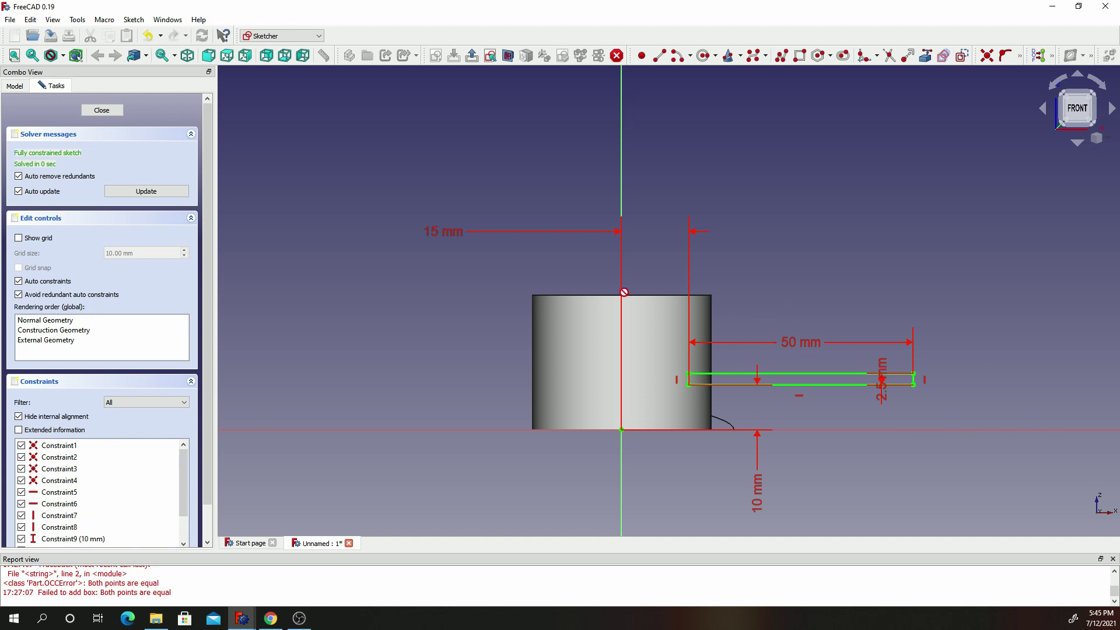
left_click(101, 110)
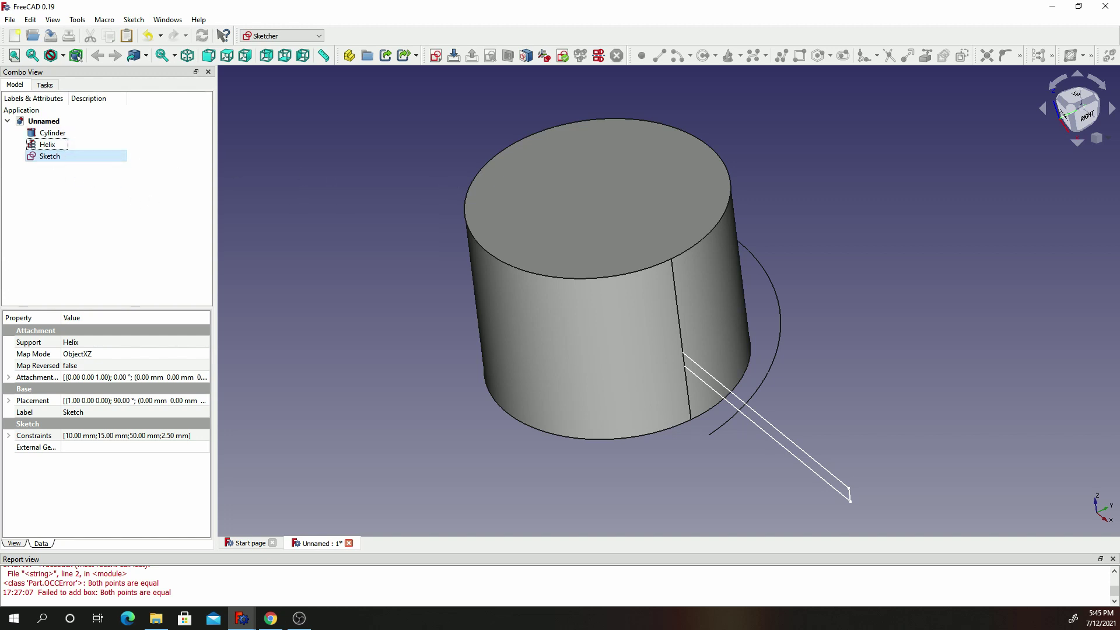
- Duplicate the blade sketch twice, each time including the helix it depends on
left_click(61, 156)
left_click(31, 19)
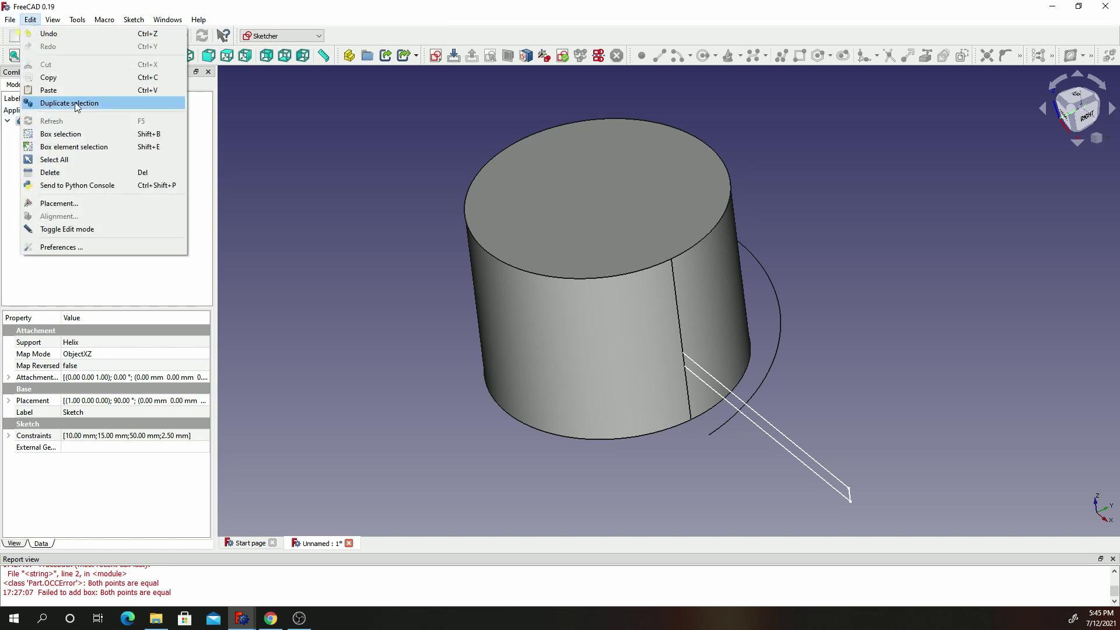
left_click(75, 103)
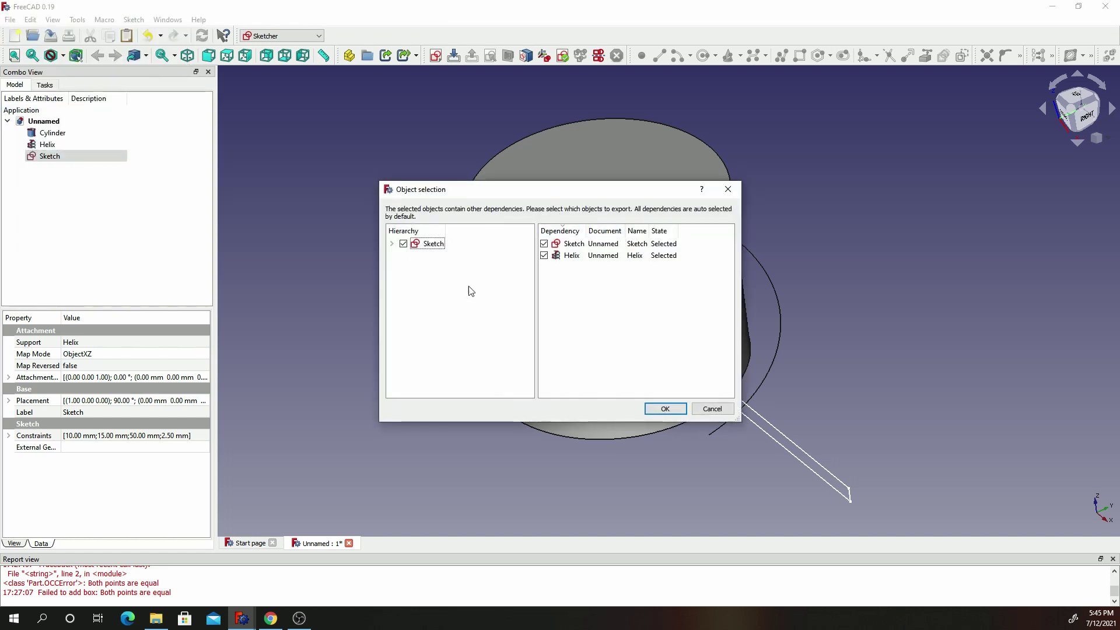
left_click(671, 408)
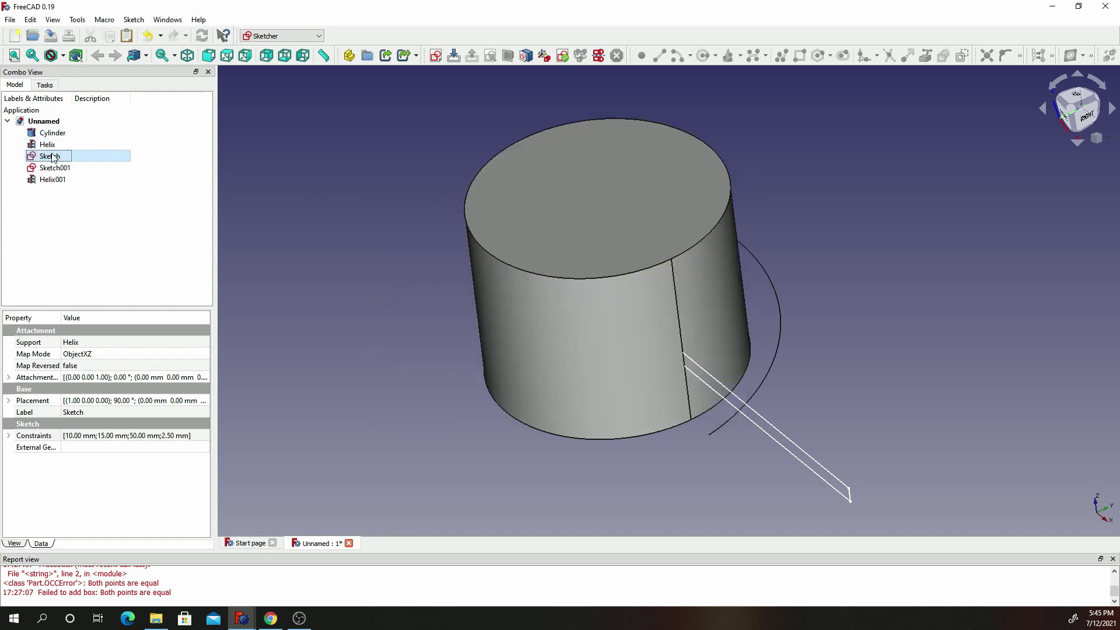
left_click(30, 20)
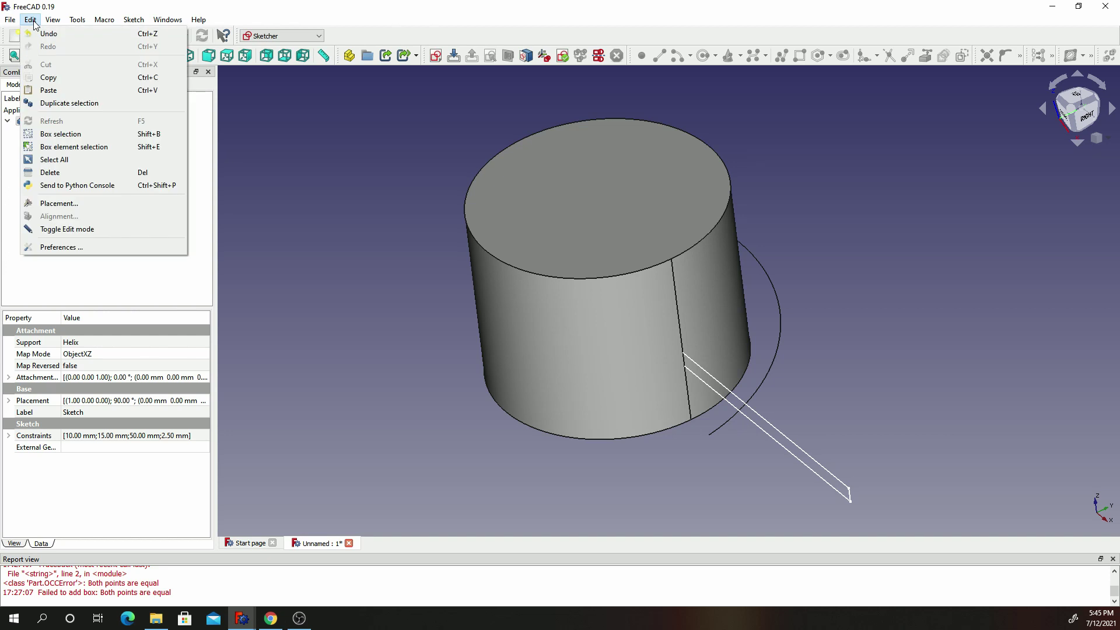
left_click(87, 104)
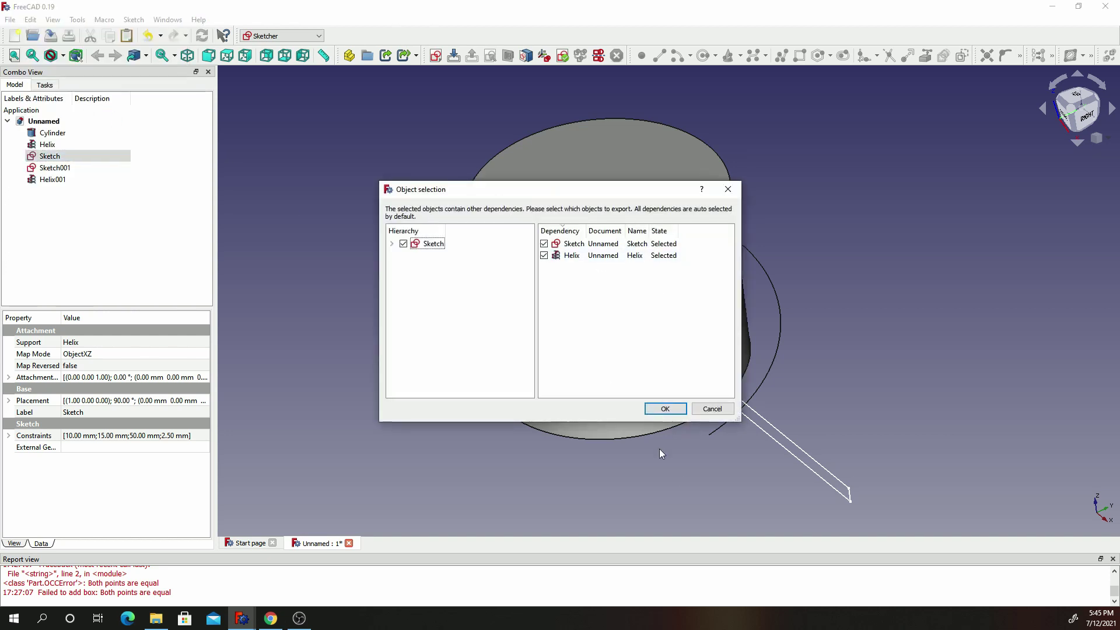
left_click(665, 409)
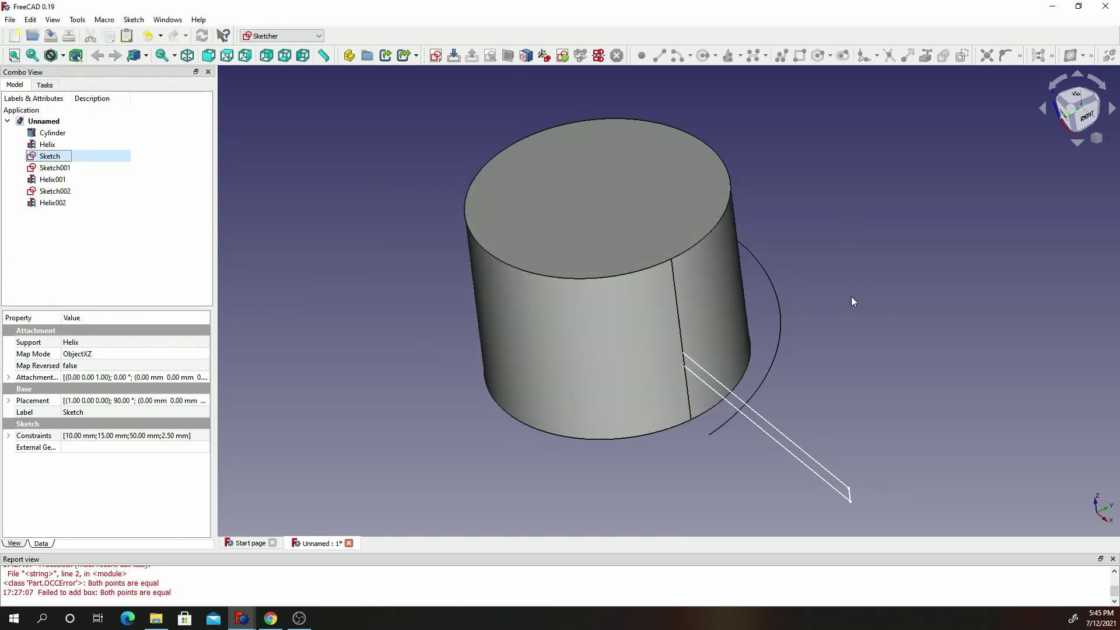
- Set the placement angle of the first helix copy, Helix001, to 120° about the vertical axis
scroll(851, 302, "down", 2)
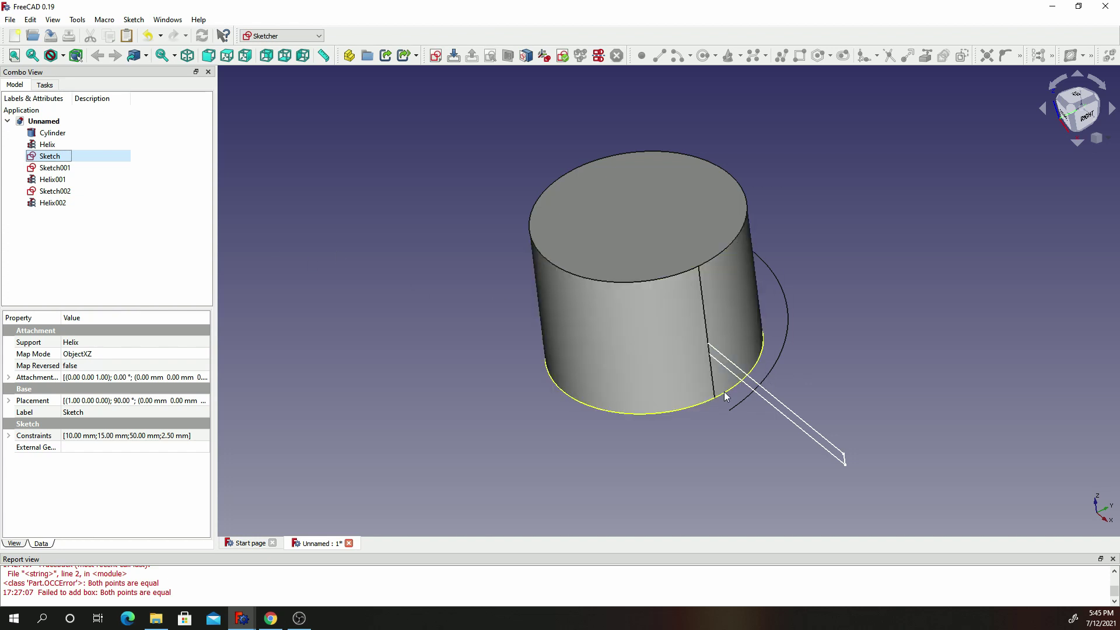
scroll(804, 393, "up", 3)
scroll(750, 329, "down", 2)
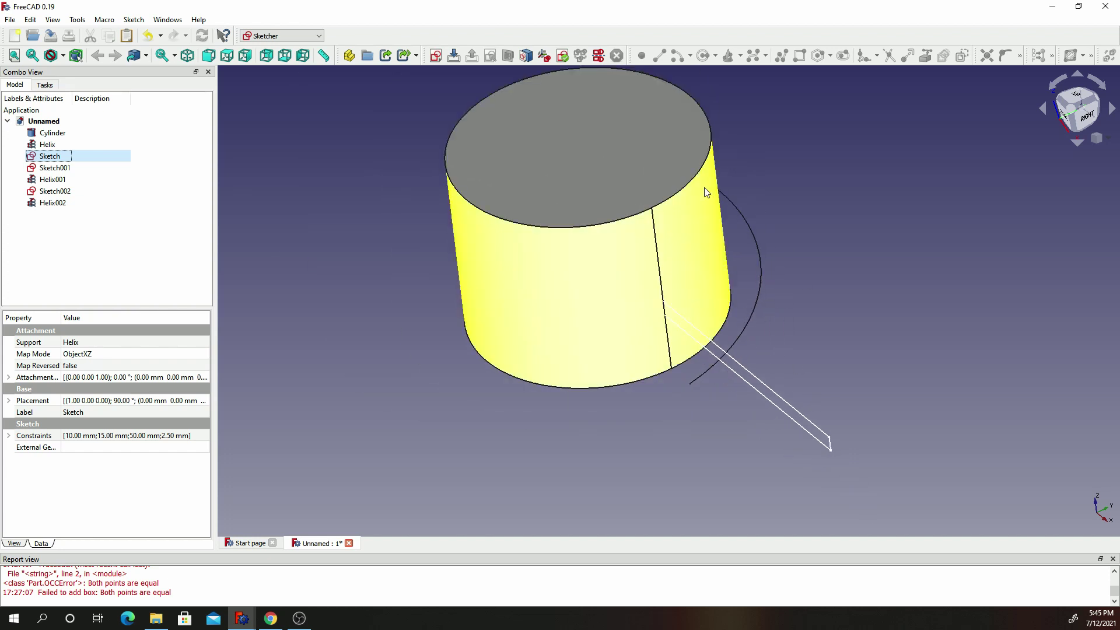
scroll(705, 187, "down", 1)
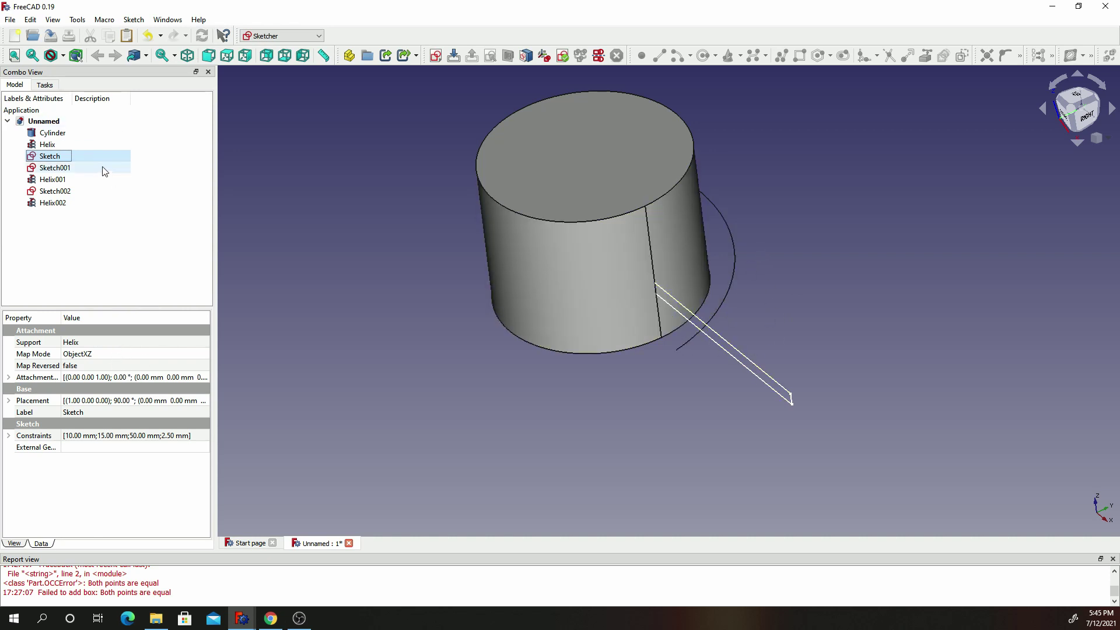
left_click(58, 182)
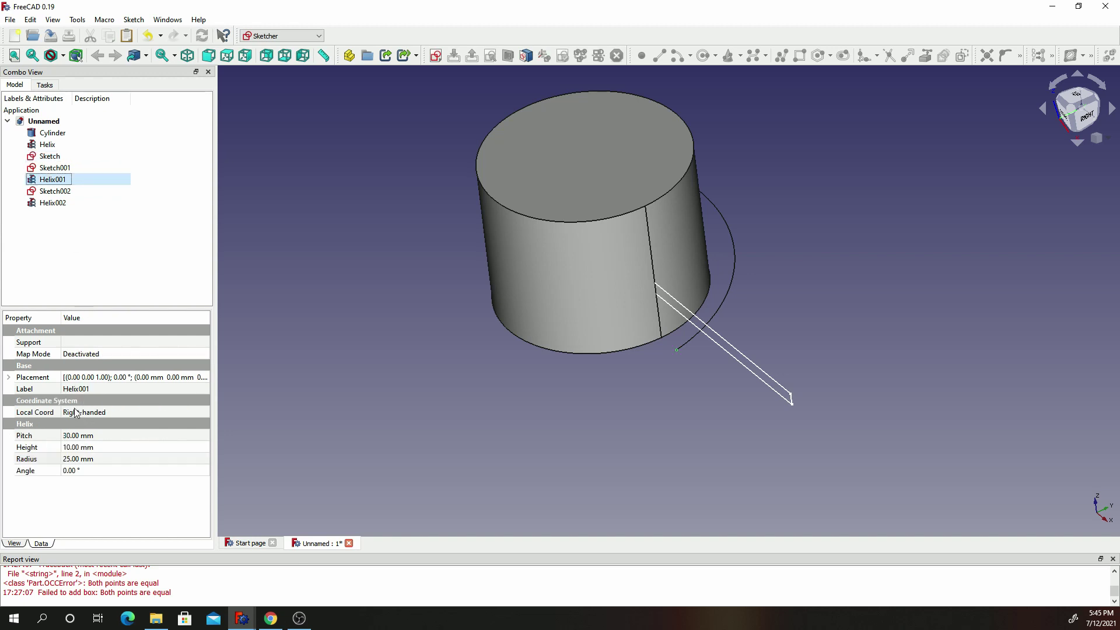
left_click(8, 377)
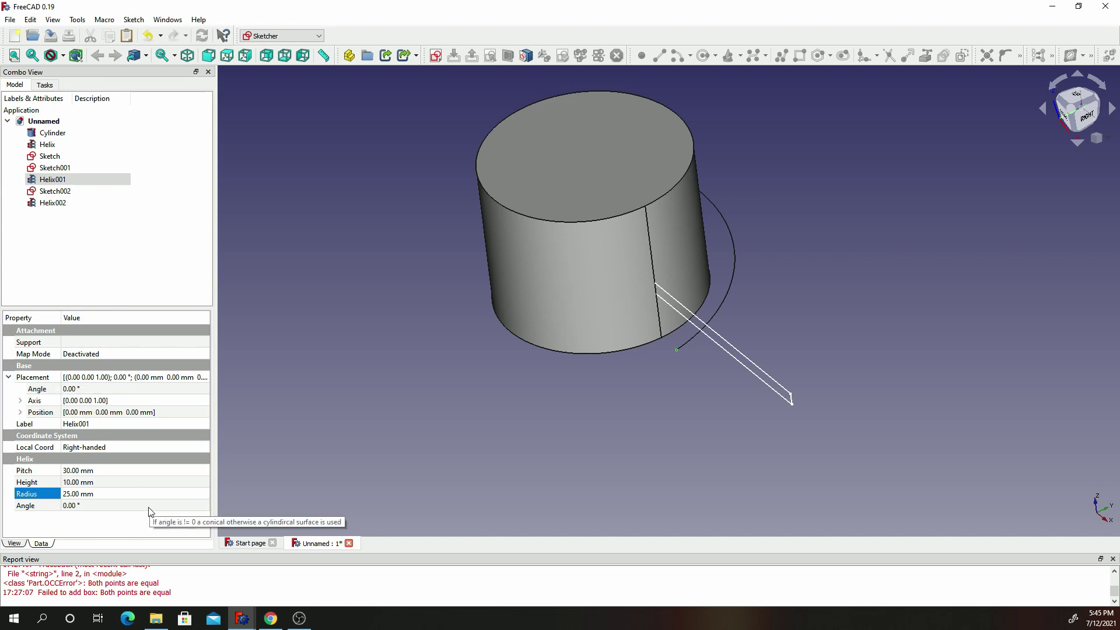
left_click(93, 397)
left_click(98, 389)
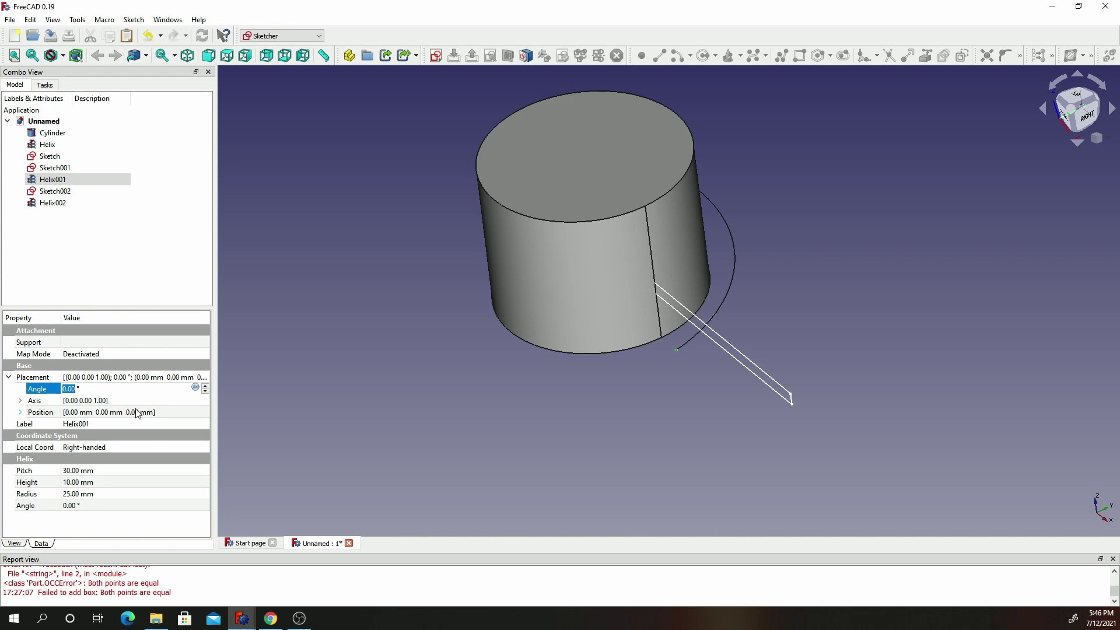
type("120")
key("Return")
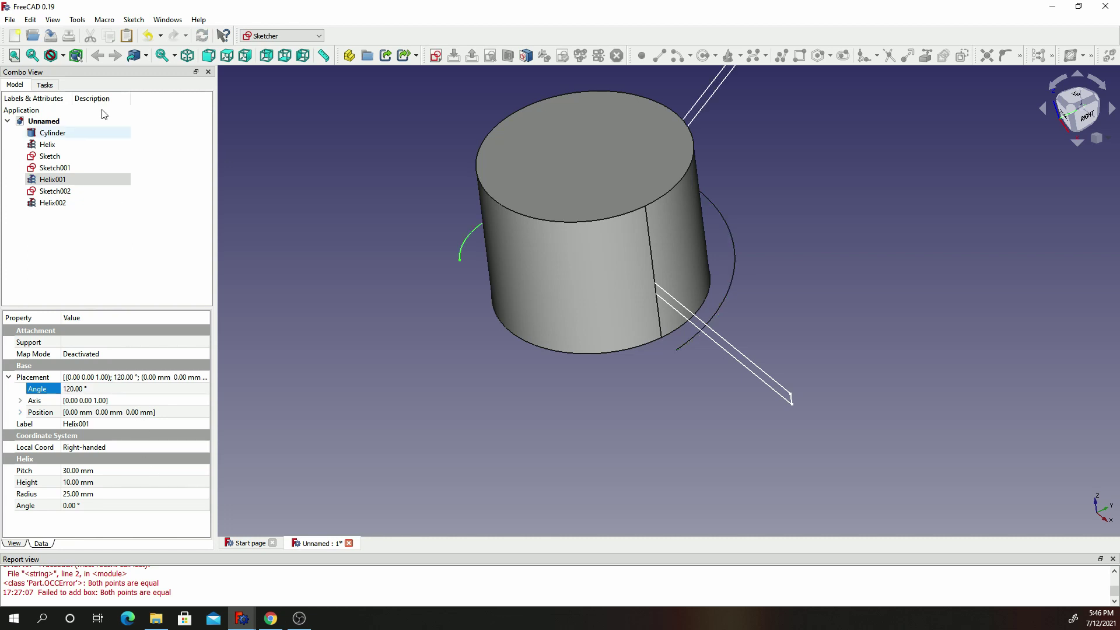
- Set the placement angle of the second helix copy, Helix002, to -120°
left_click(61, 203)
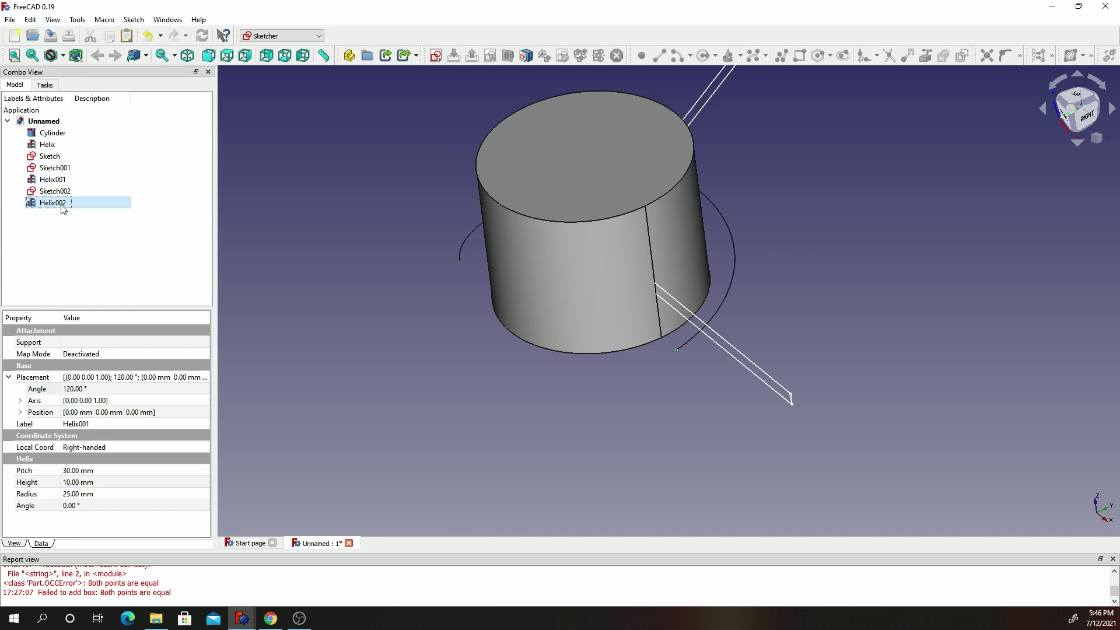
left_click(91, 389)
type("-")
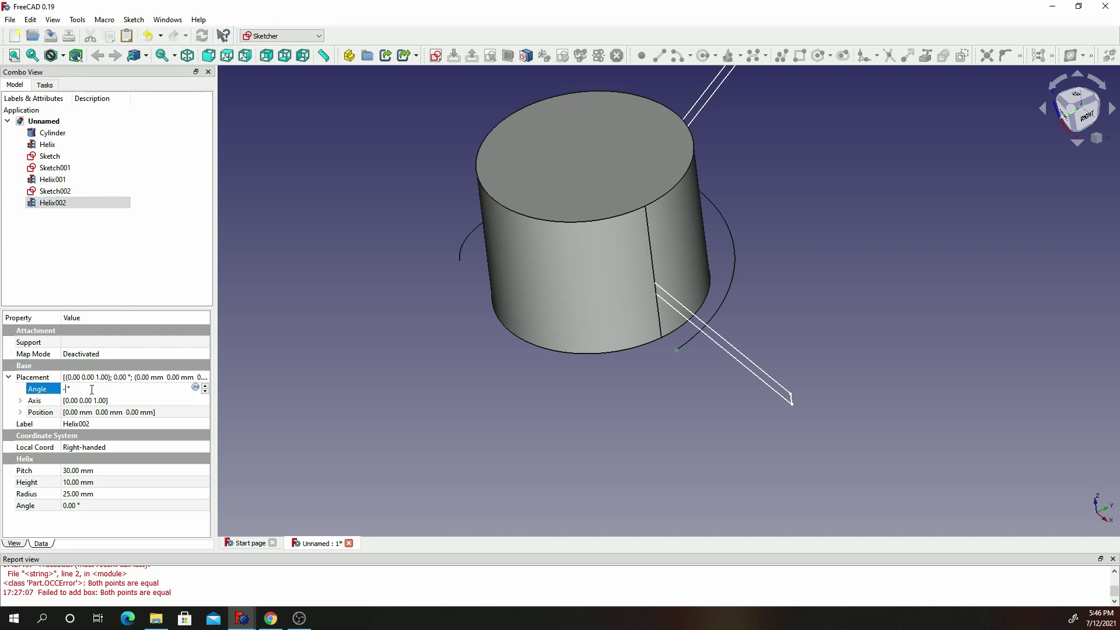
type("120")
key("Return")
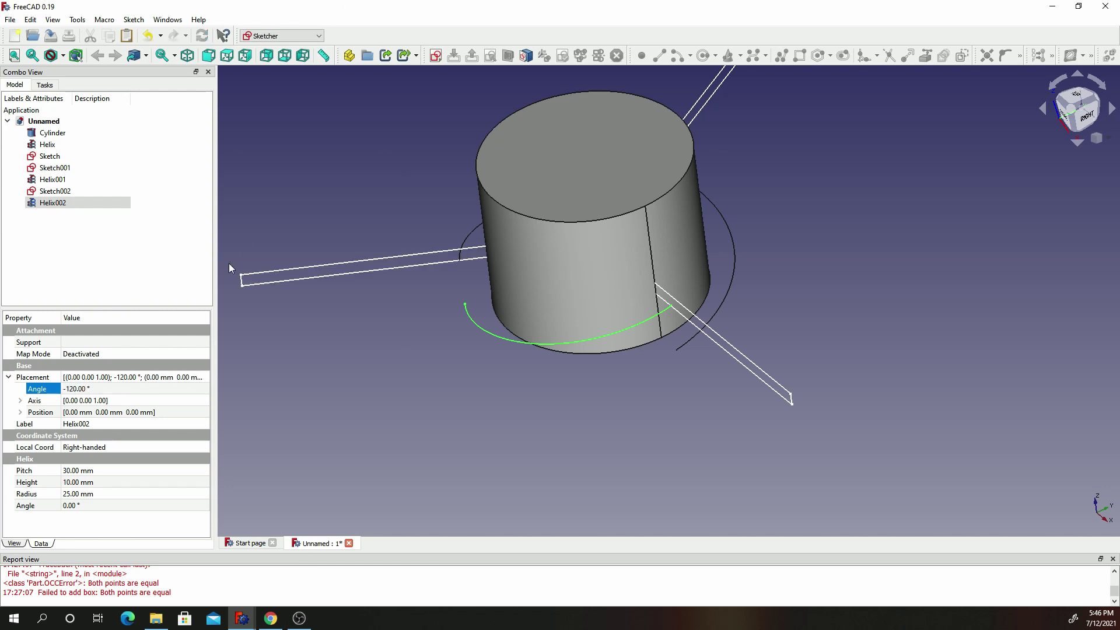
left_click(115, 168)
scroll(534, 212, "down", 3)
scroll(544, 145, "up", 4)
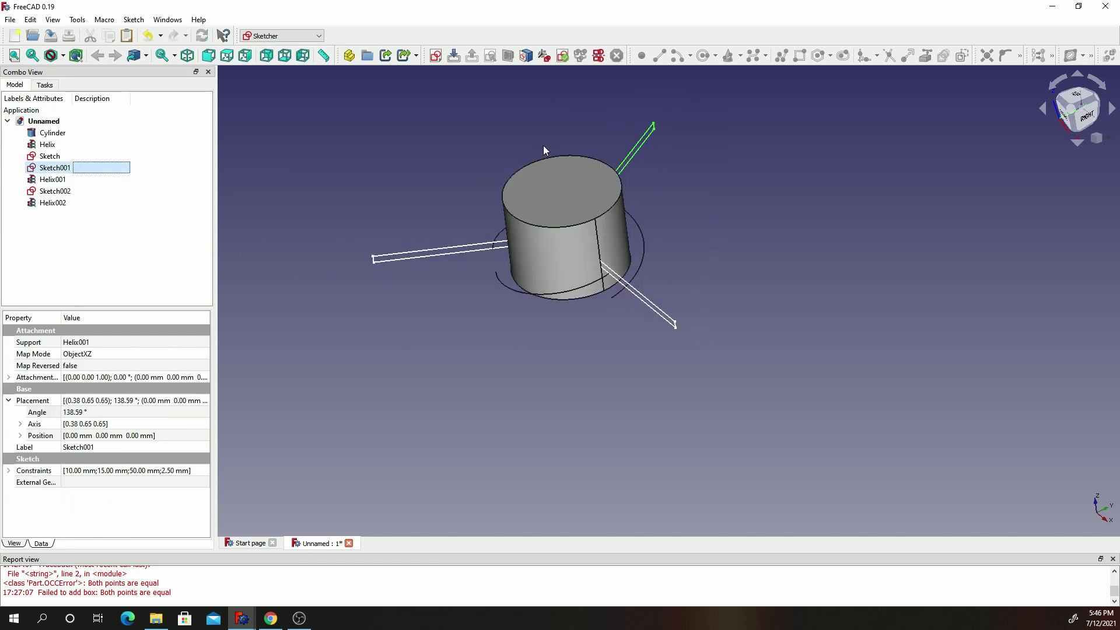
left_click(765, 133)
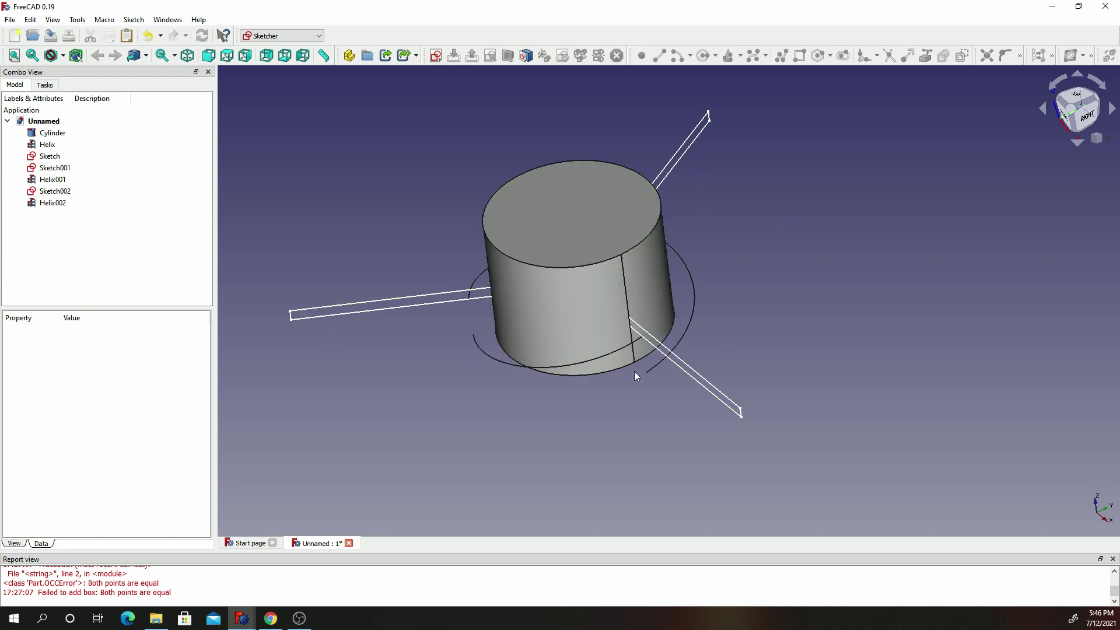
scroll(417, 213, "down", 2)
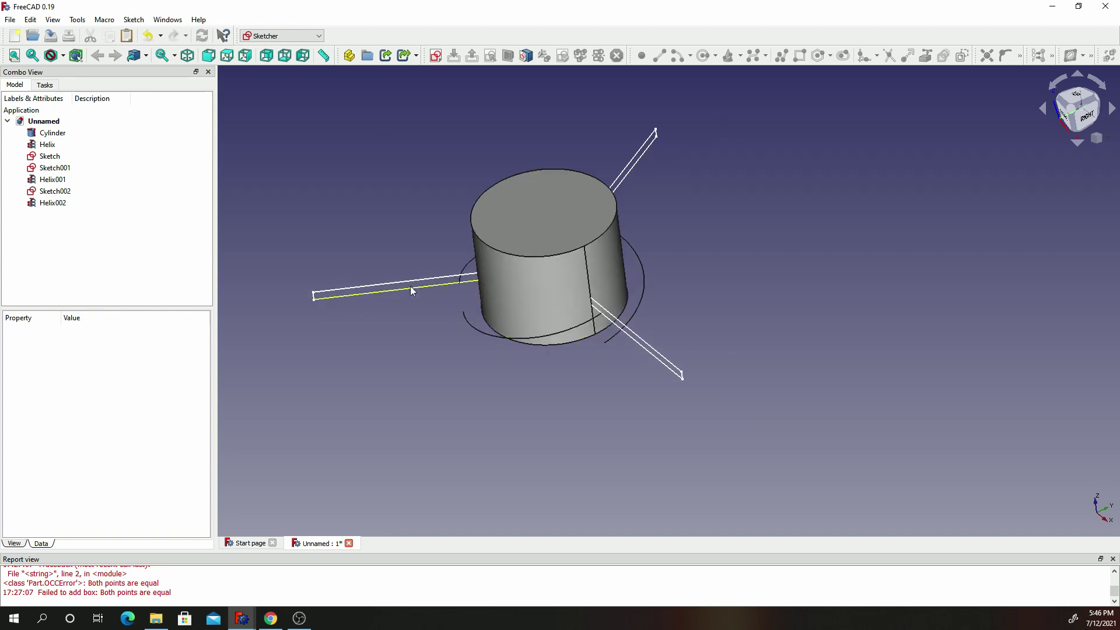
- Select the original blade sketch and switch to the Part workbench
left_click(61, 156)
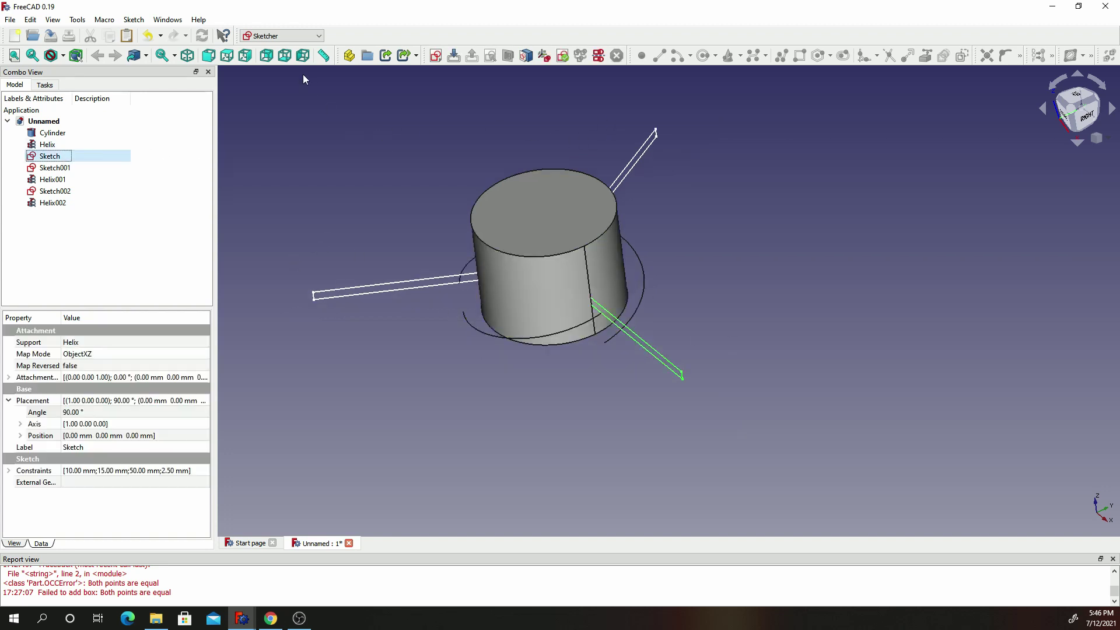
left_click(283, 35)
left_click(261, 141)
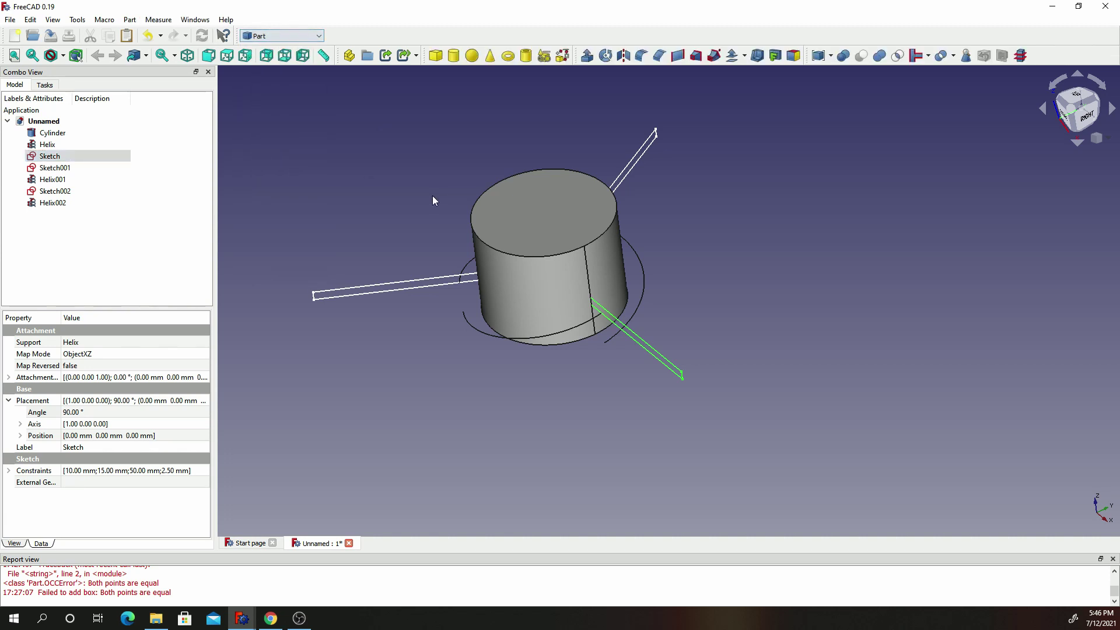
left_click(543, 59)
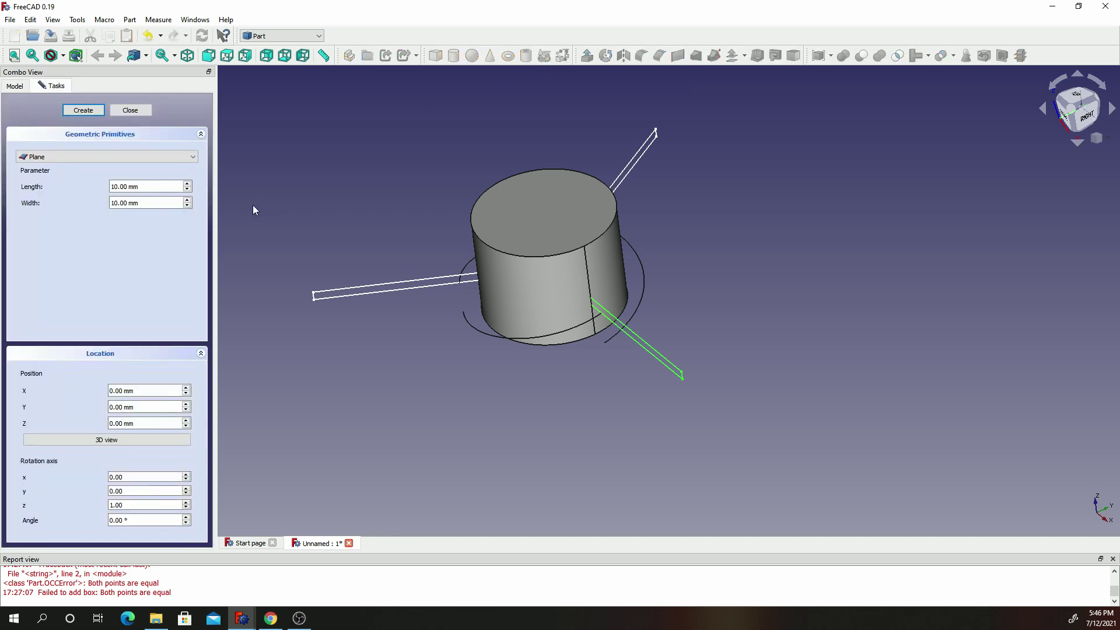
left_click(52, 159)
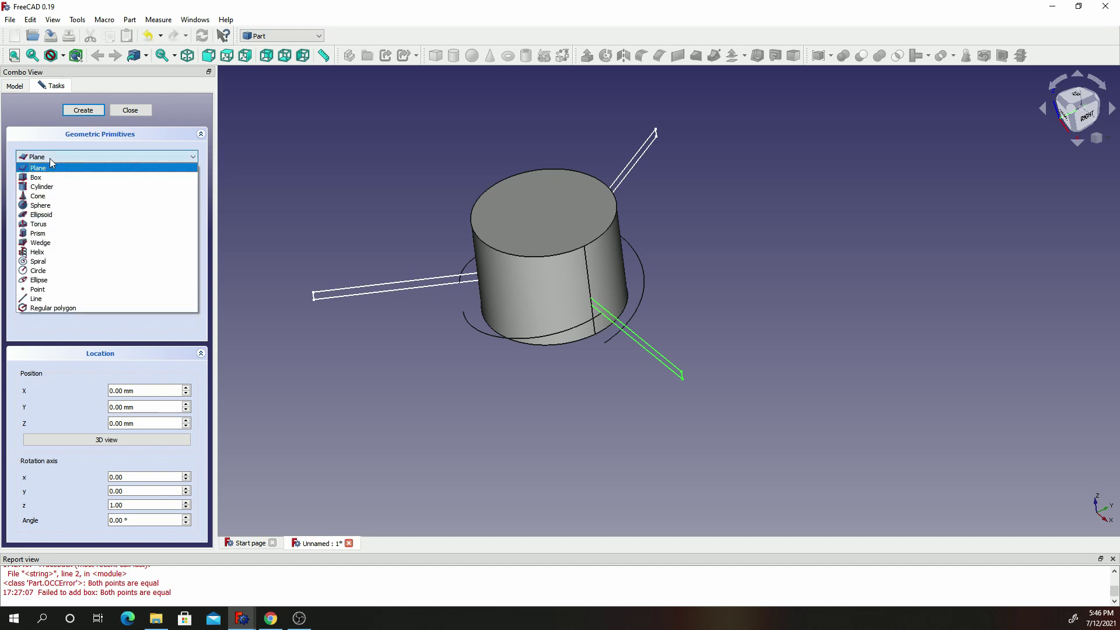
left_click(46, 254)
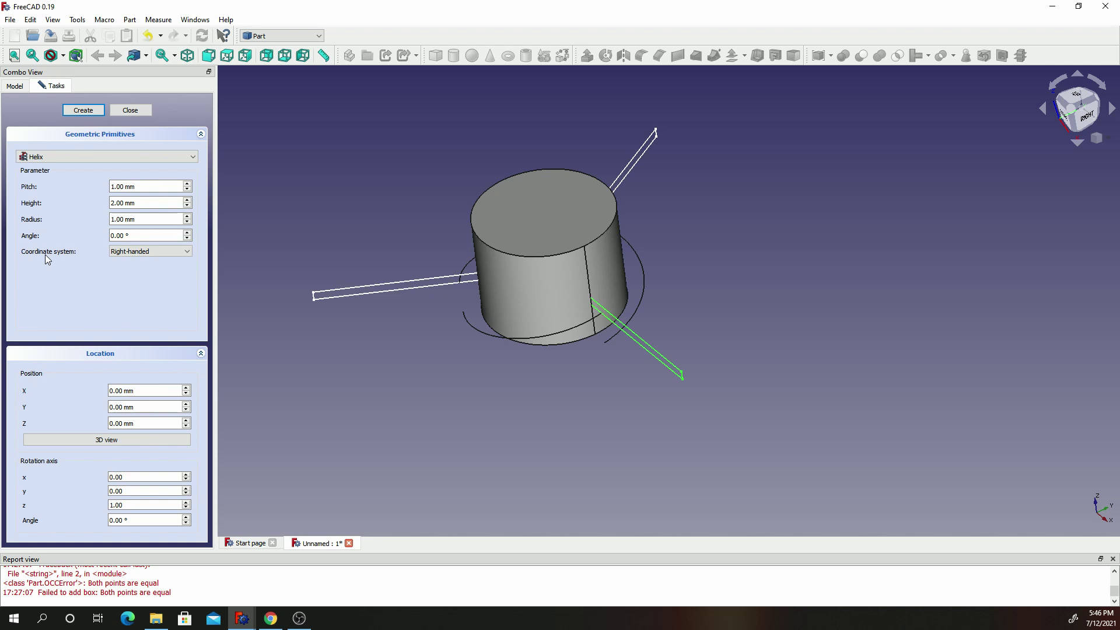
left_click(130, 110)
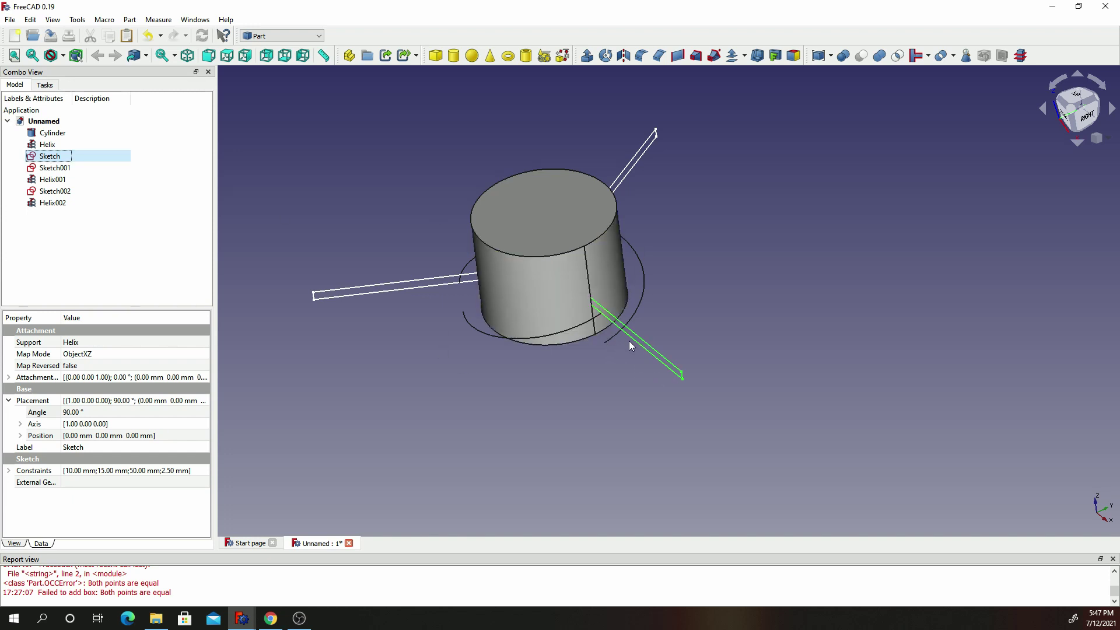
- Sweep the original blade sketch along the original helix, with the Create solid and Frenet options enabled
left_click(715, 56)
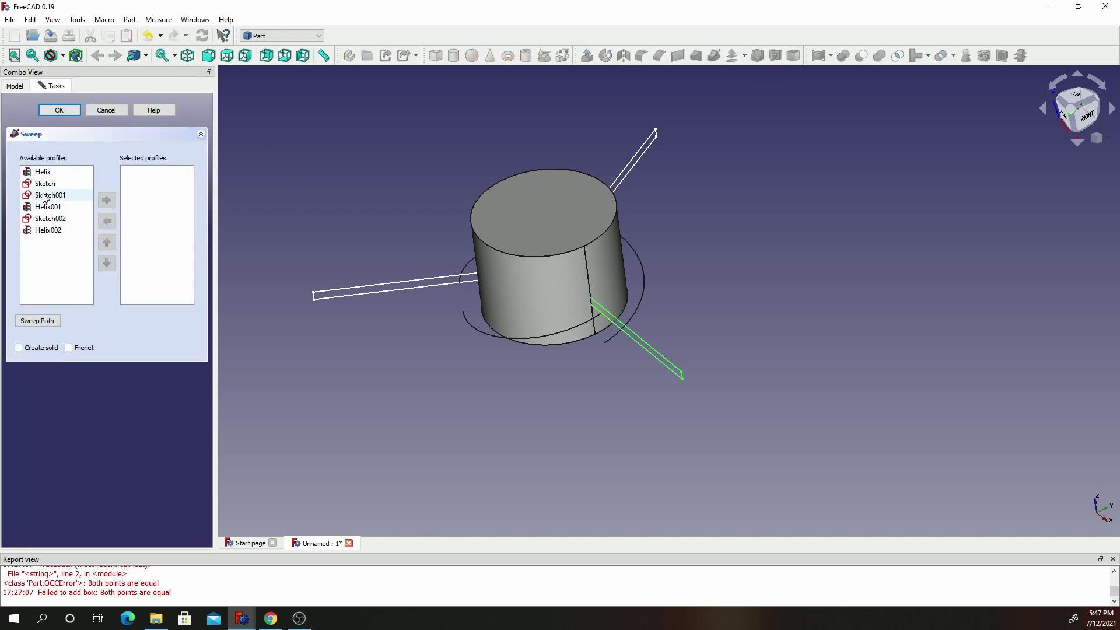
left_click(106, 200)
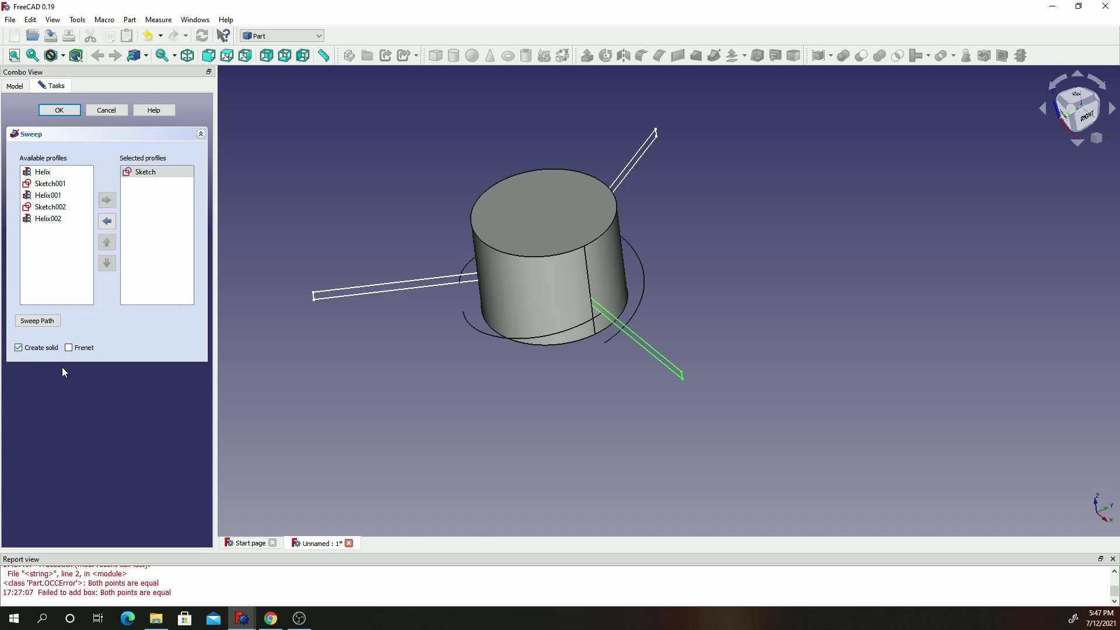
left_click(68, 348)
left_click(35, 322)
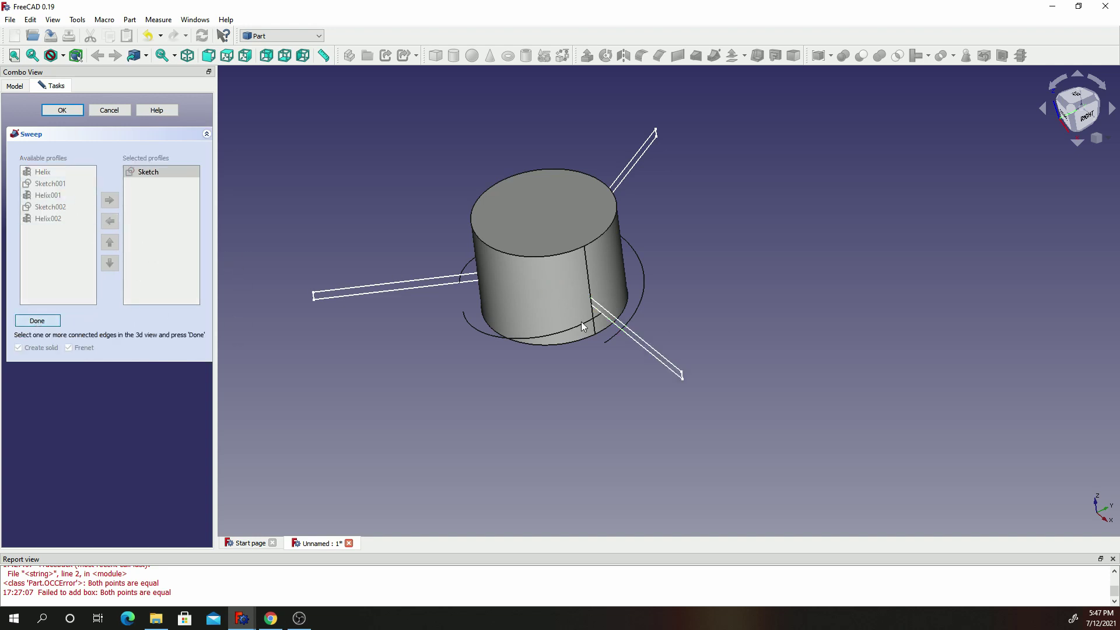
left_click(635, 315)
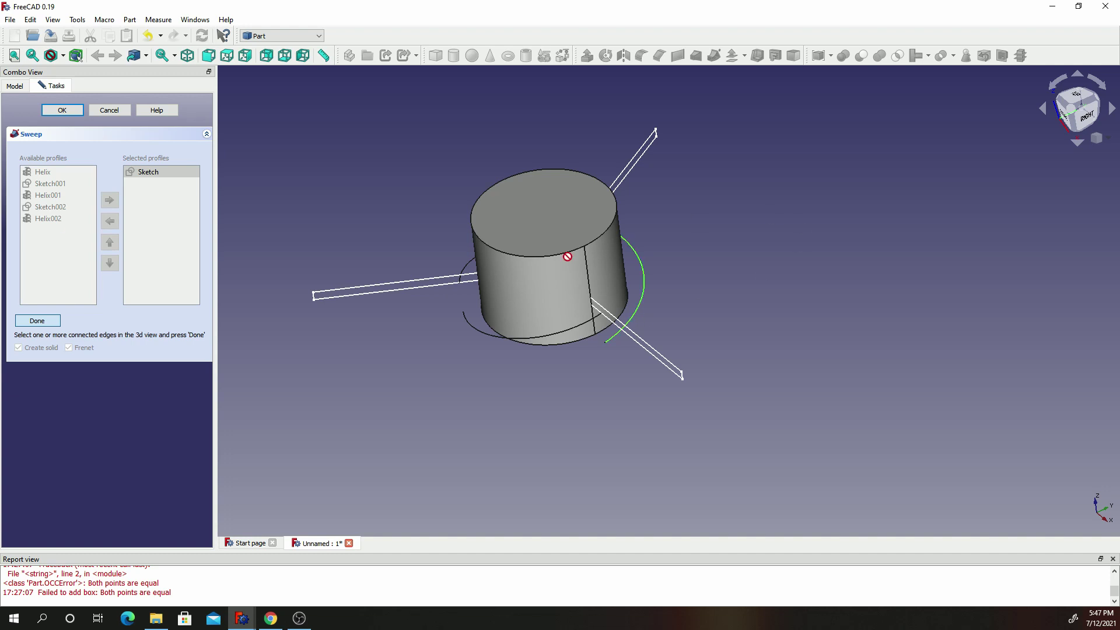
left_click(56, 320)
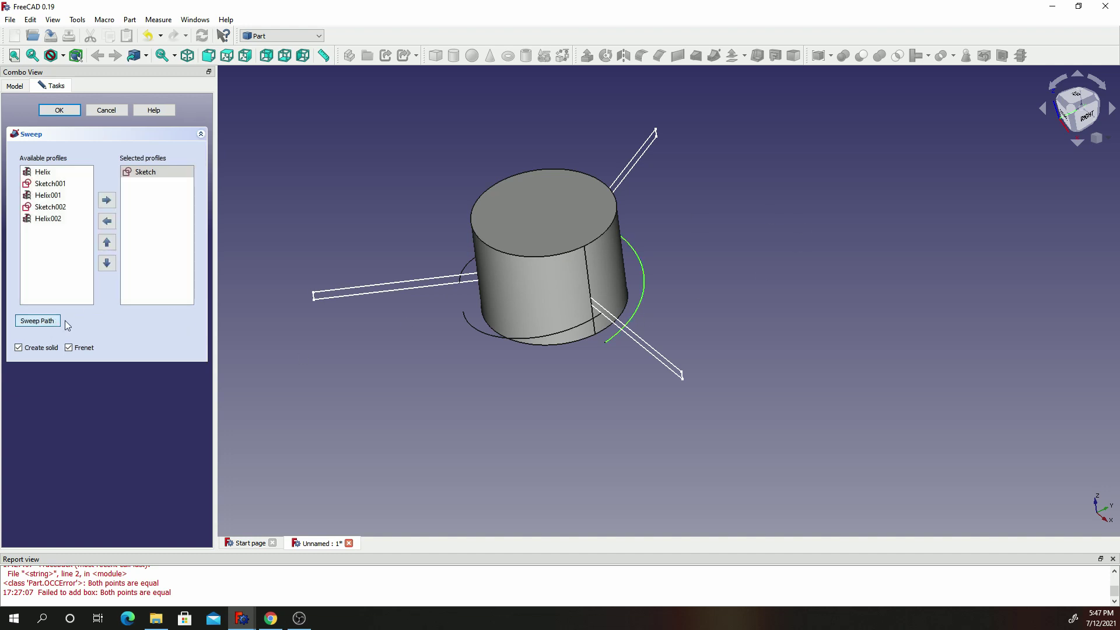
left_click(67, 110)
scroll(724, 298, "up", 3)
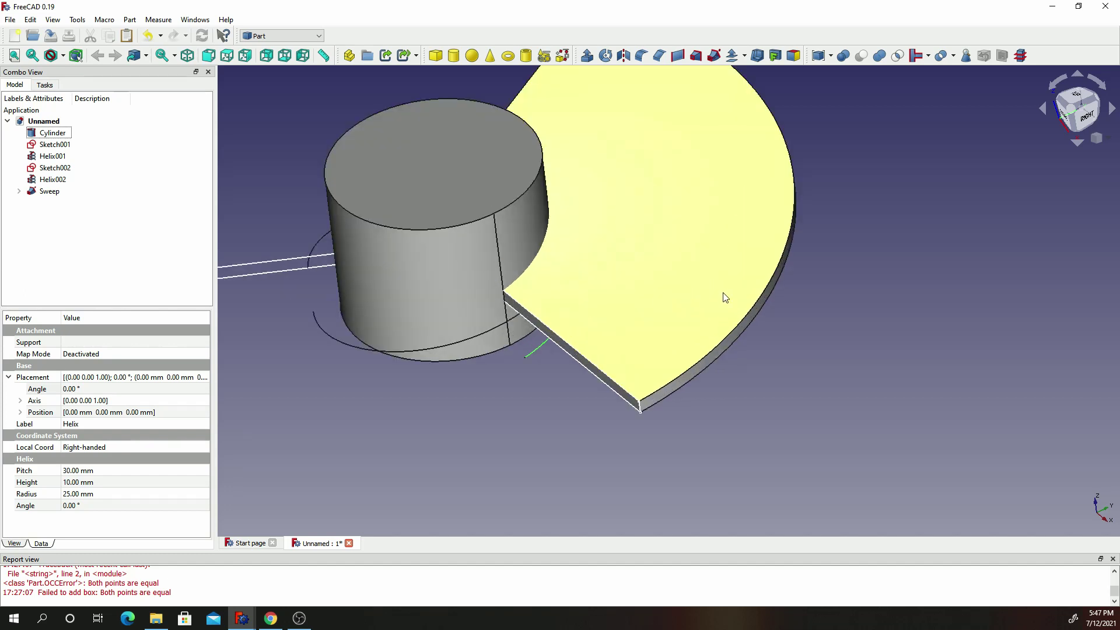
scroll(817, 338, "down", 2)
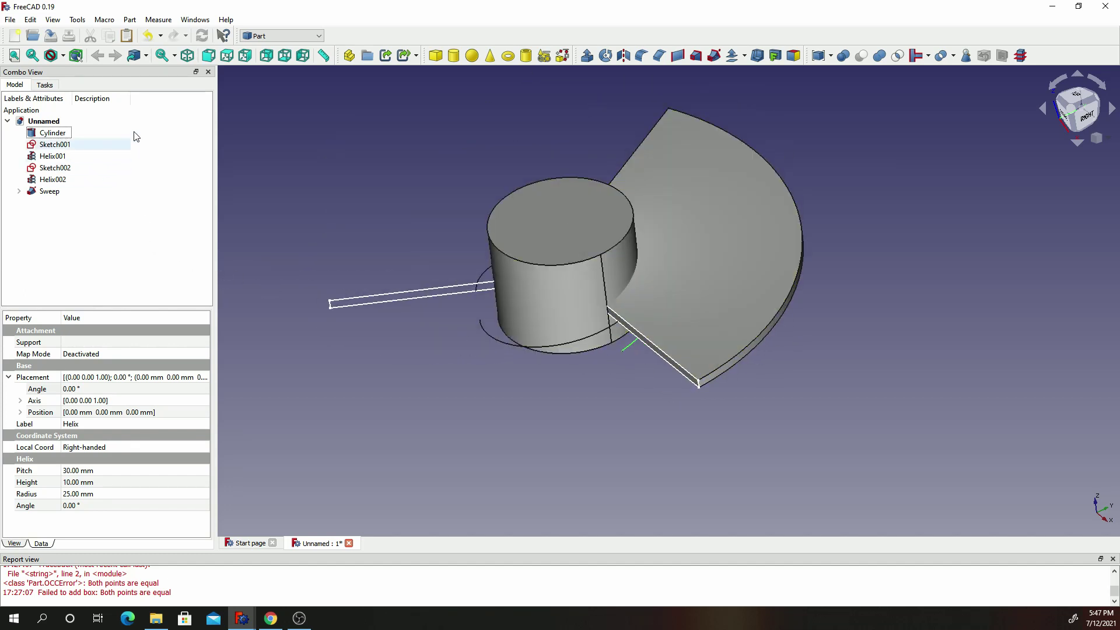
- Sweep Sketch001 along Helix001 as a second blade, with Create solid and Frenet enabled
left_click(714, 56)
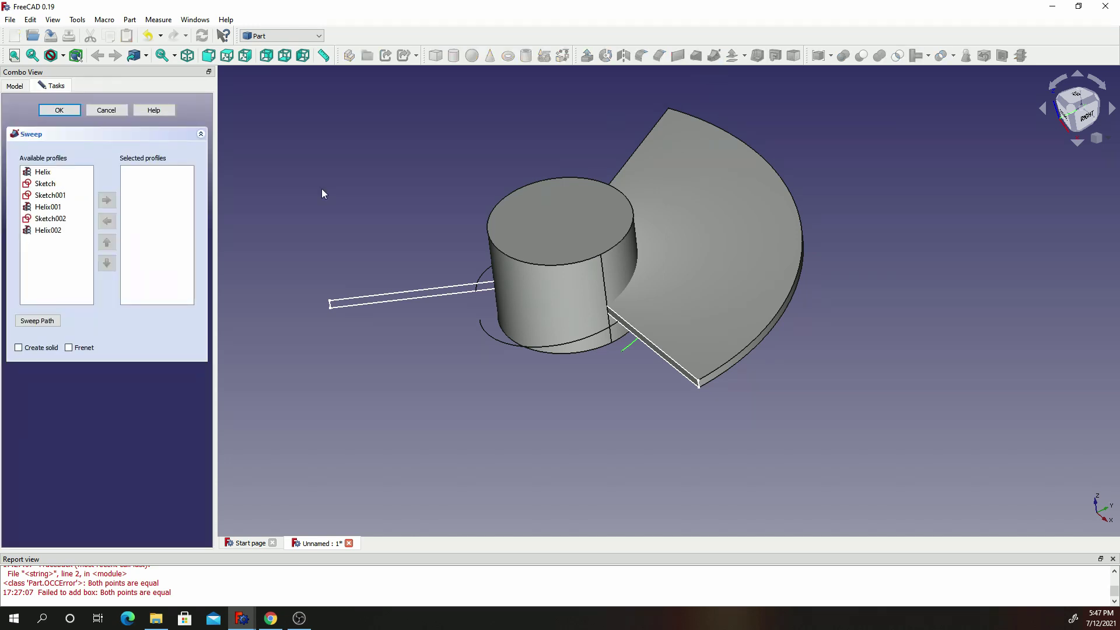
left_click(50, 195)
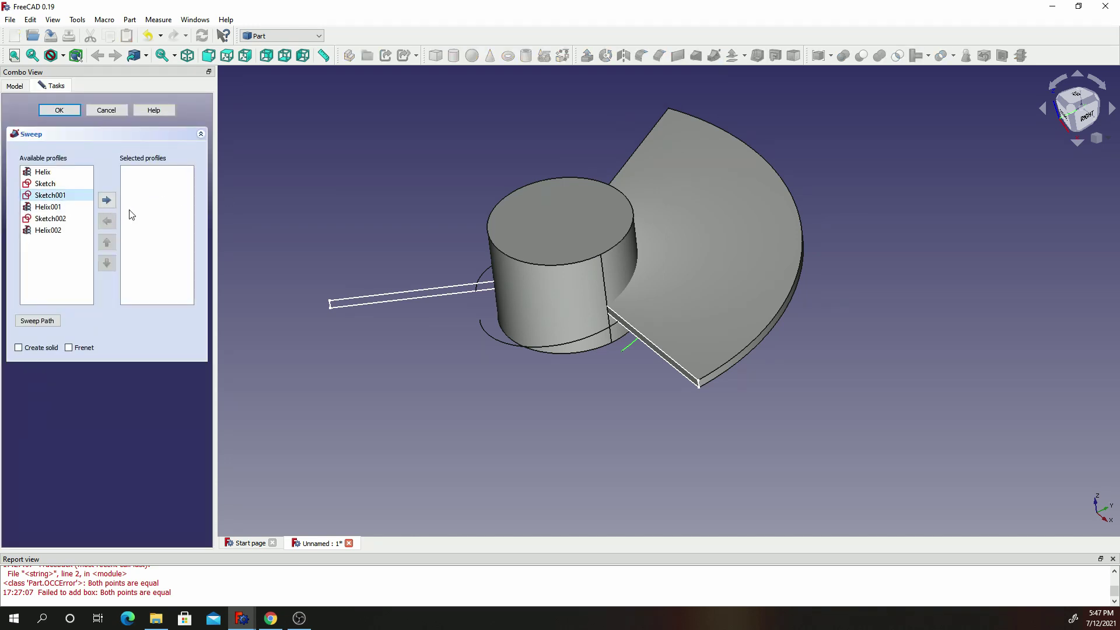
left_click(107, 200)
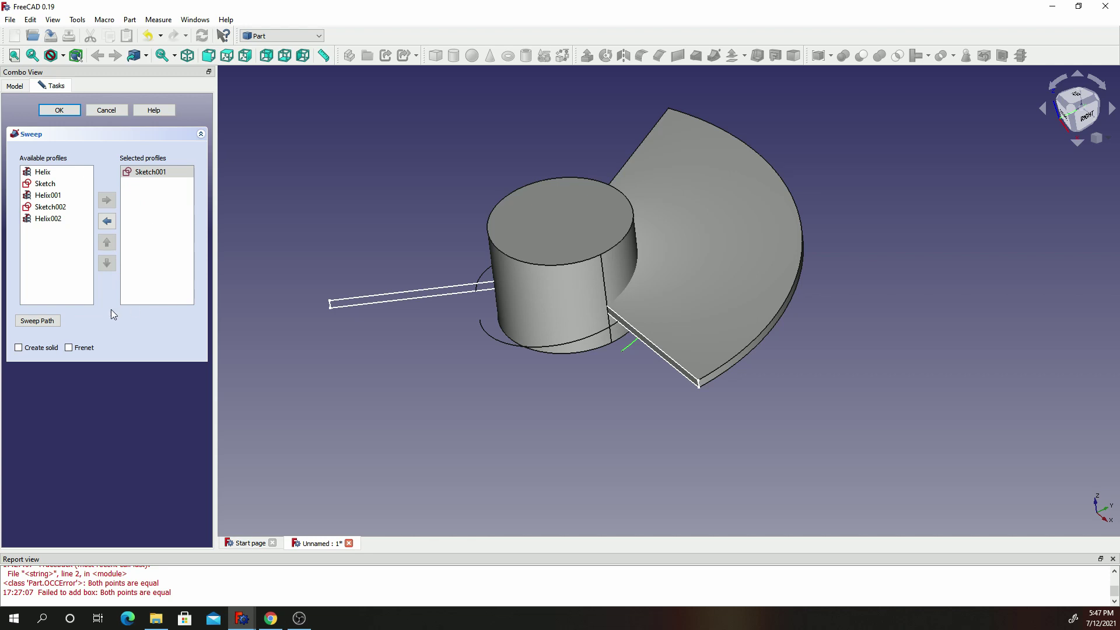
left_click(18, 347)
left_click(37, 321)
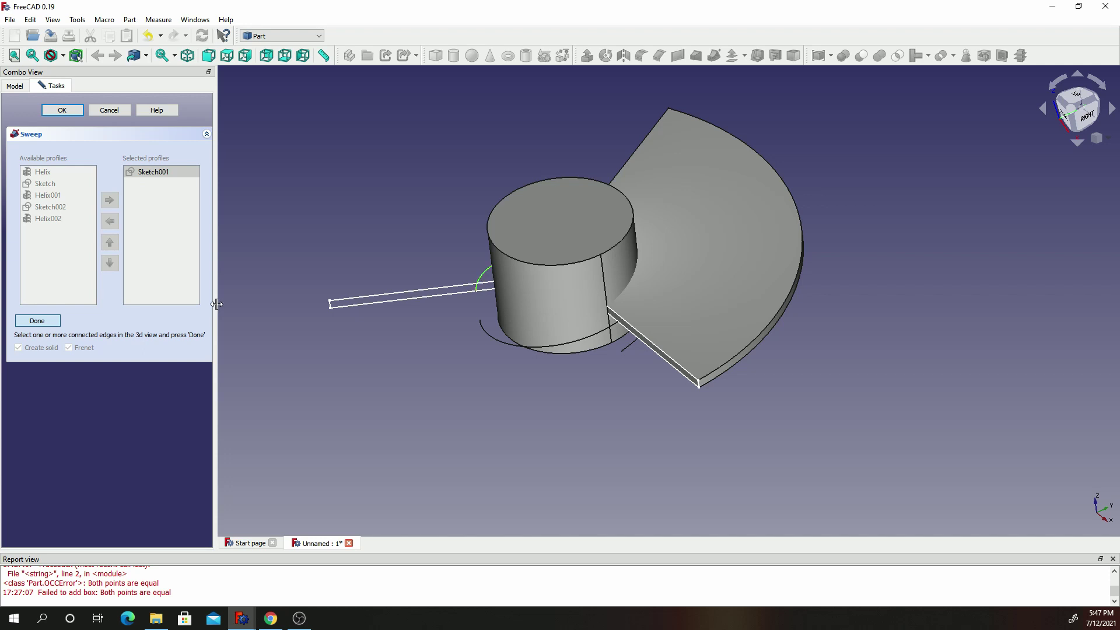
left_click(39, 322)
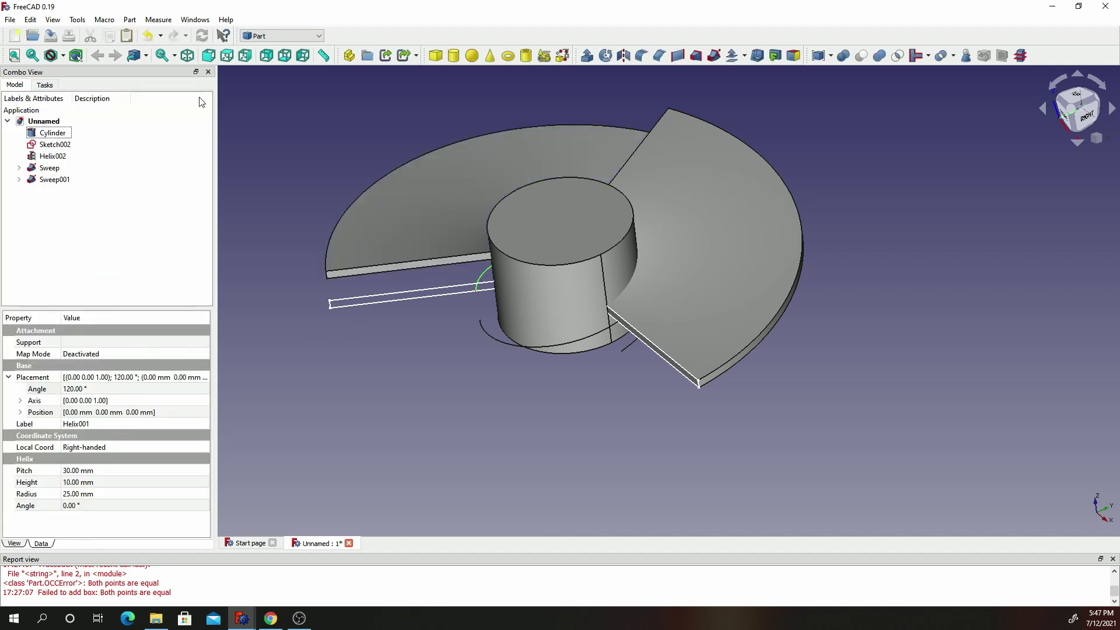
- Sweep Sketch002 along Helix002 as the third blade, with Create solid and Frenet enabled
left_click(714, 57)
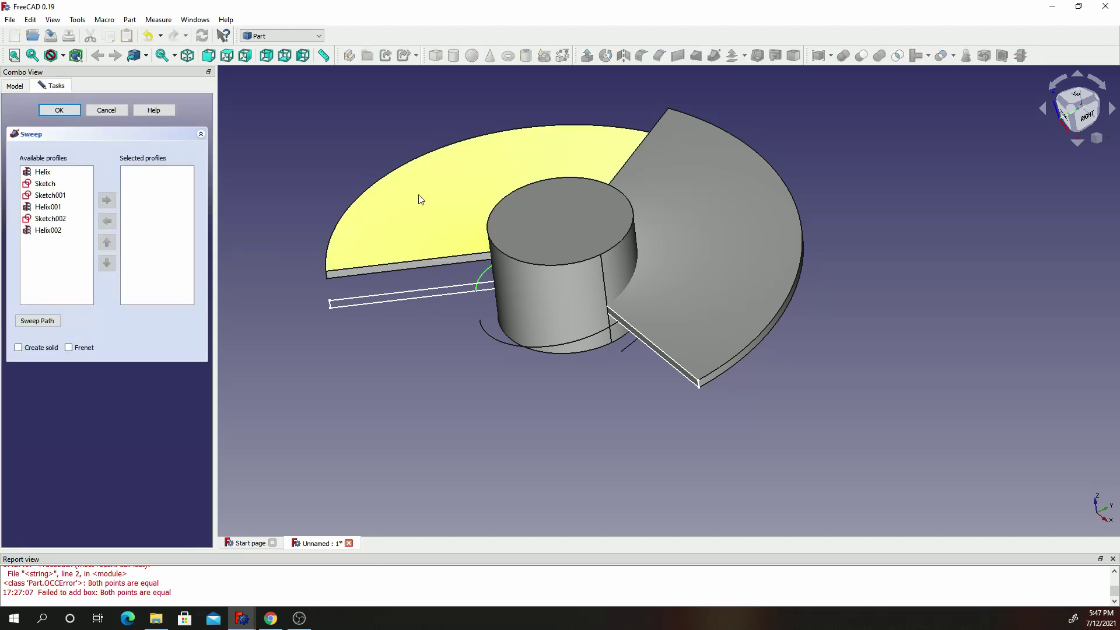
left_click(59, 220)
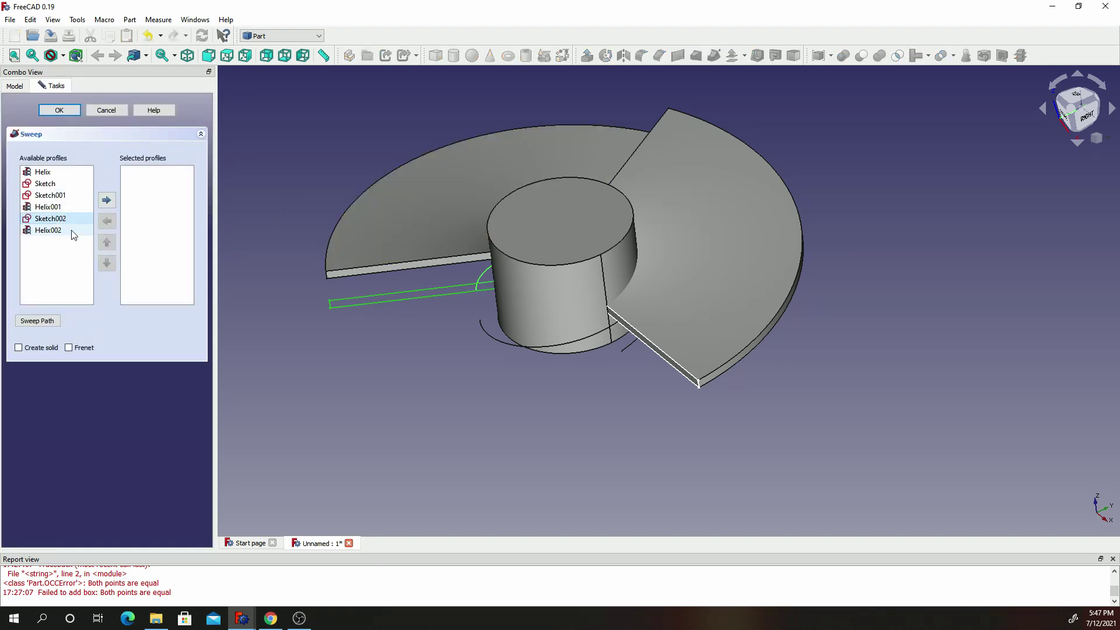
left_click(106, 200)
left_click(37, 349)
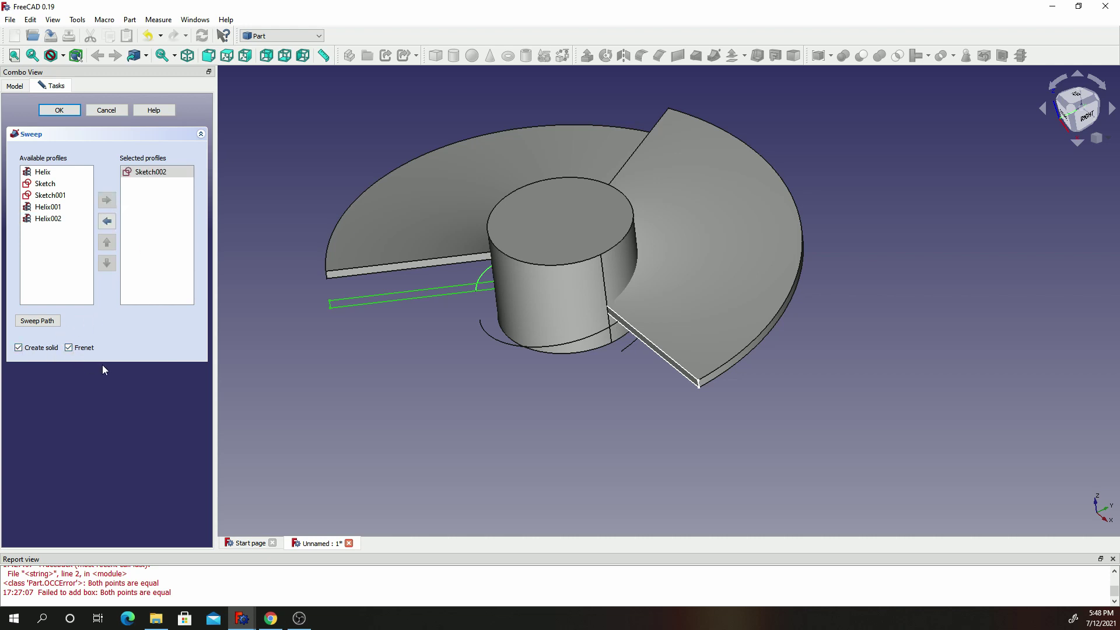
left_click(47, 321)
left_click(549, 348)
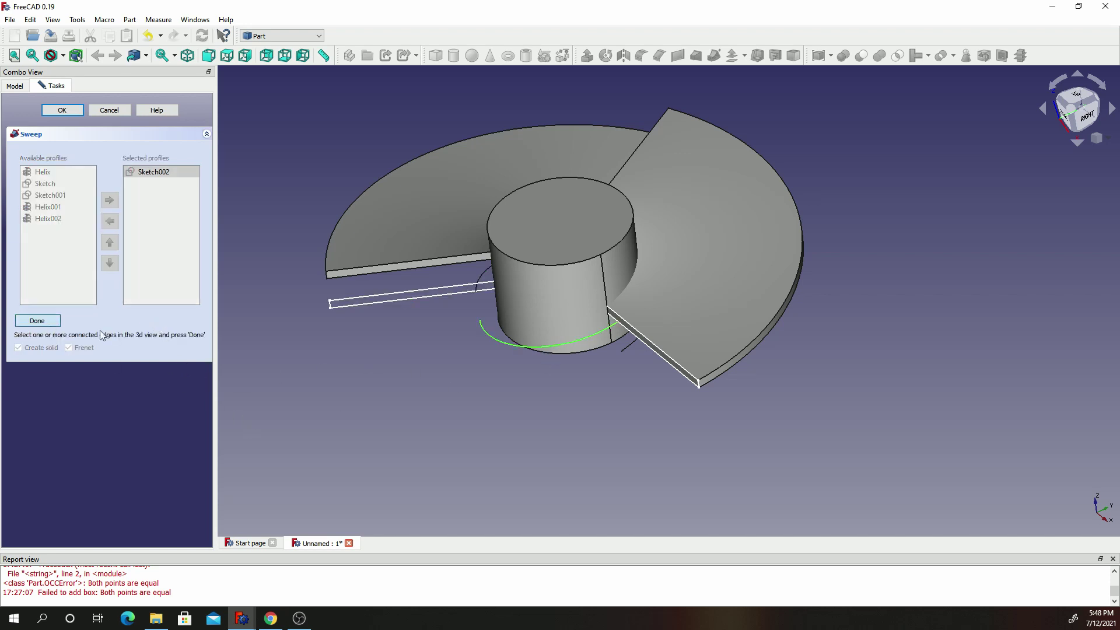
left_click(40, 322)
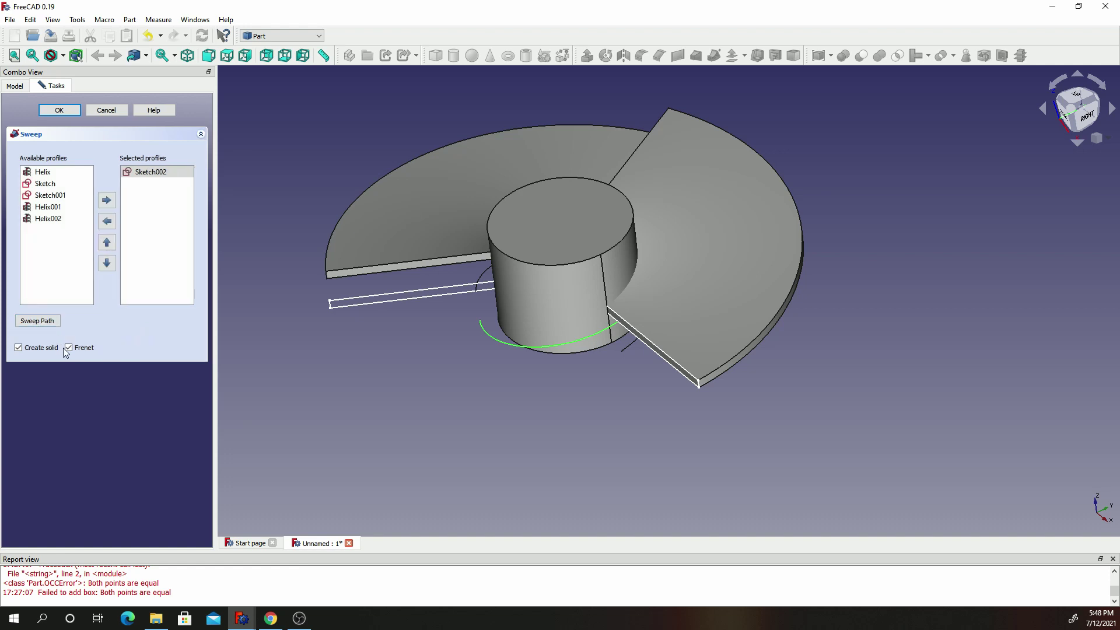
left_click(58, 111)
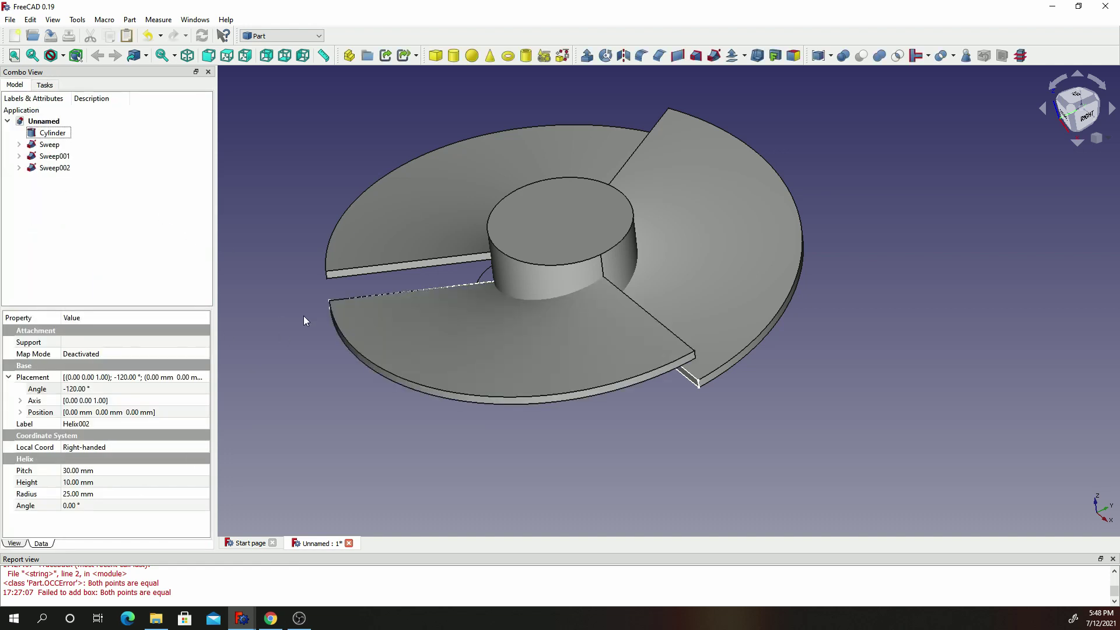
- Examine the three swept blades around the hub from several angles and distances
scroll(305, 317, "down", 3)
scroll(305, 317, "up", 5)
scroll(495, 237, "down", 3)
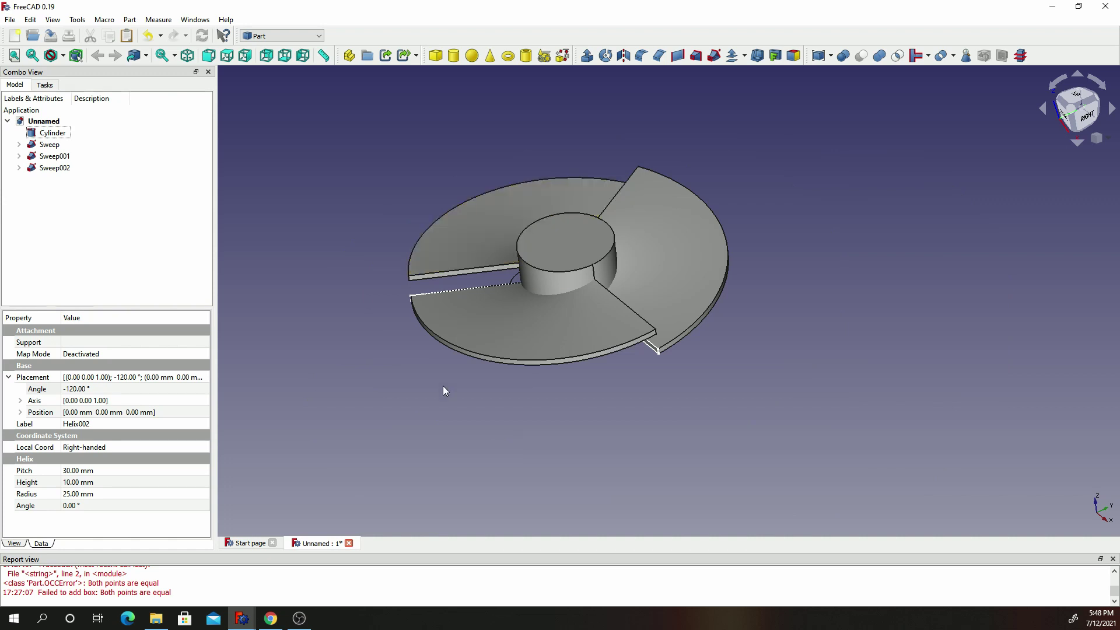
left_click(627, 408)
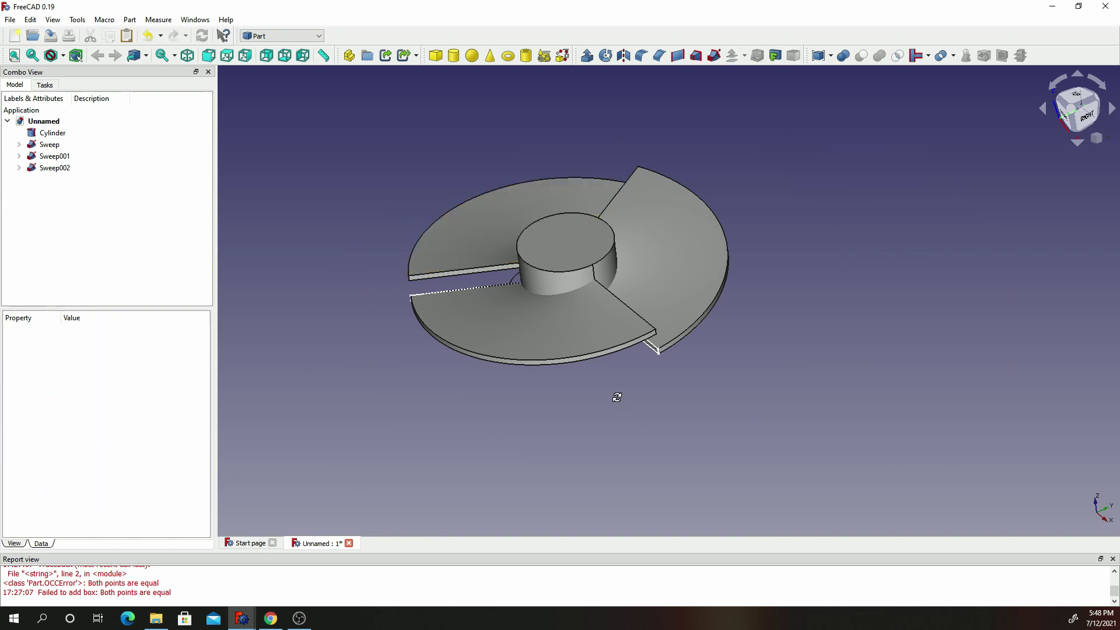
middle_click_drag(617, 397, 572, 368)
scroll(554, 388, "up", 5)
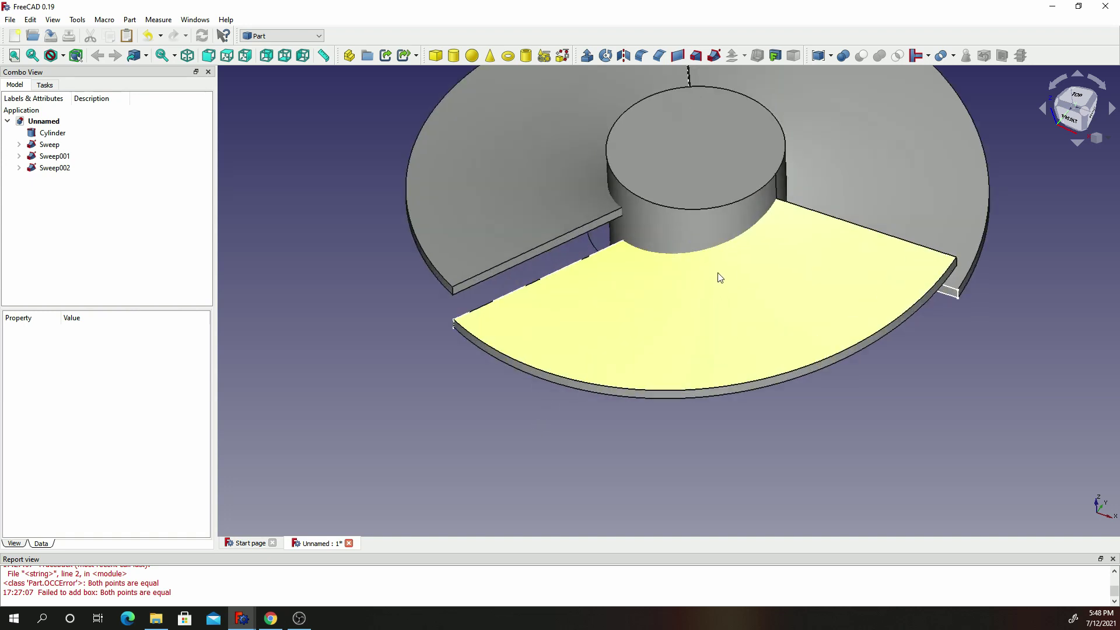
scroll(719, 277, "down", 5)
middle_click_drag(717, 270, 795, 220)
scroll(803, 223, "up", 5)
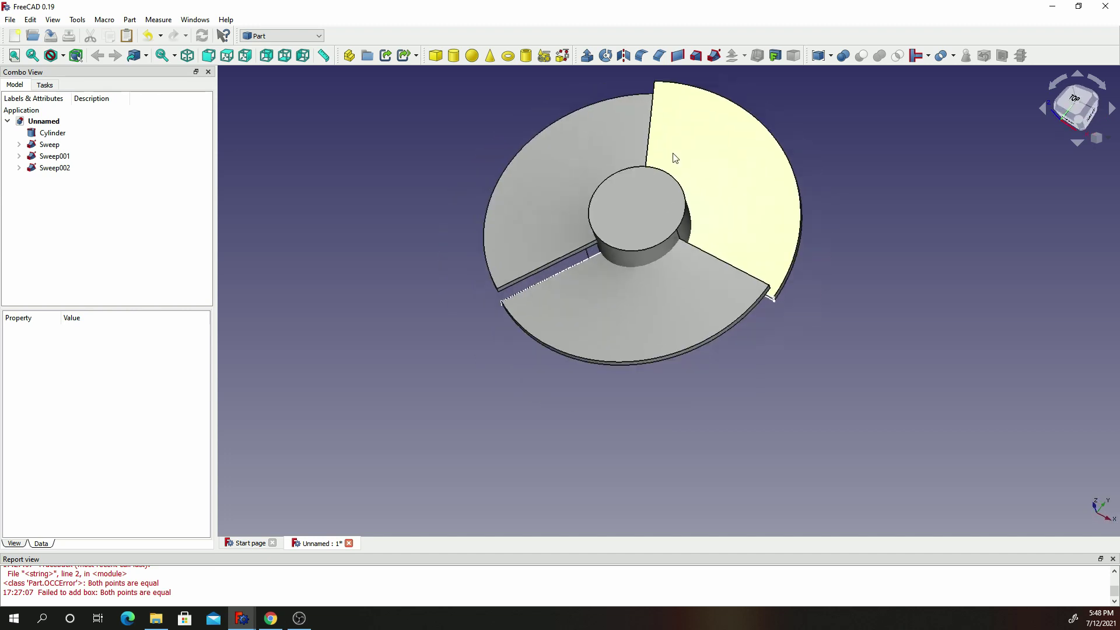
scroll(675, 158, "down", 2)
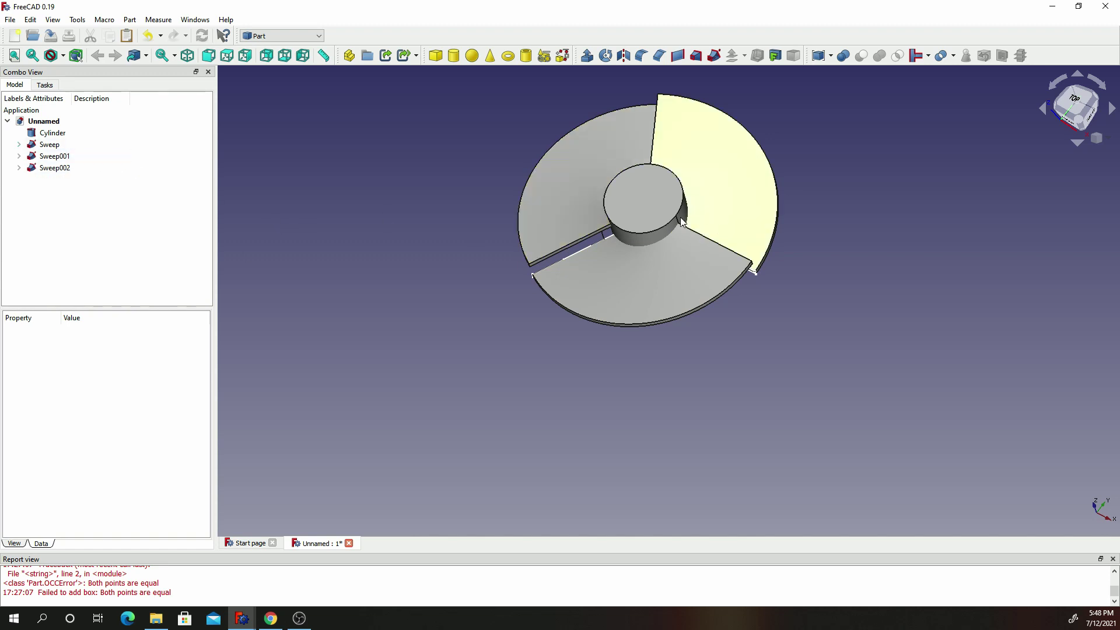
- Hide the profile sketch and helix belonging to the first blade sweep
scroll(633, 236, "up", 3)
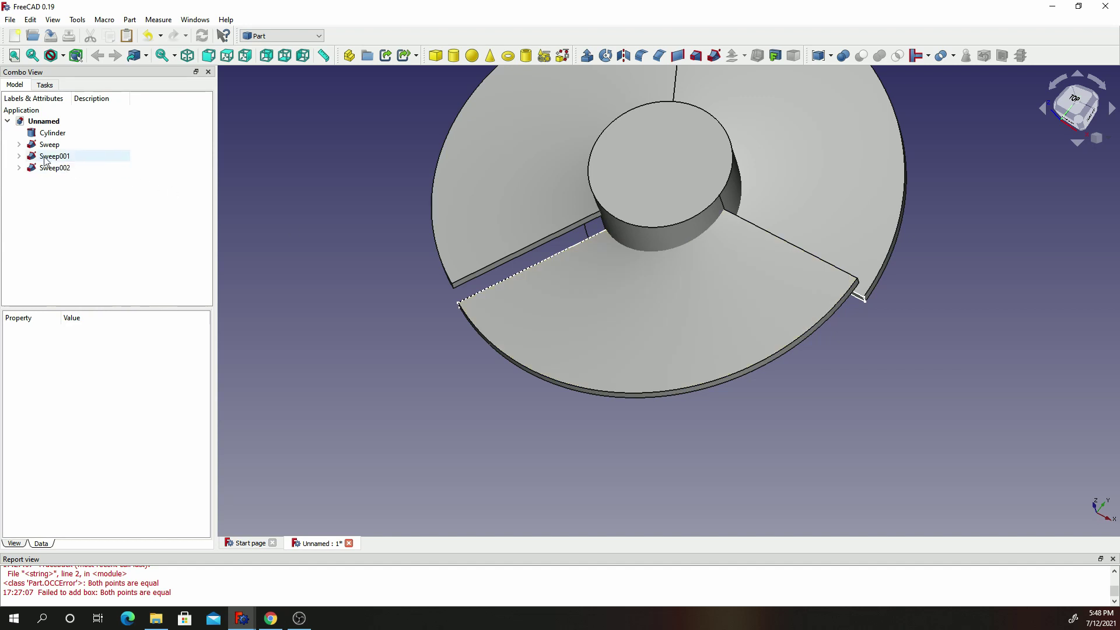
left_click(18, 145)
left_click(57, 155)
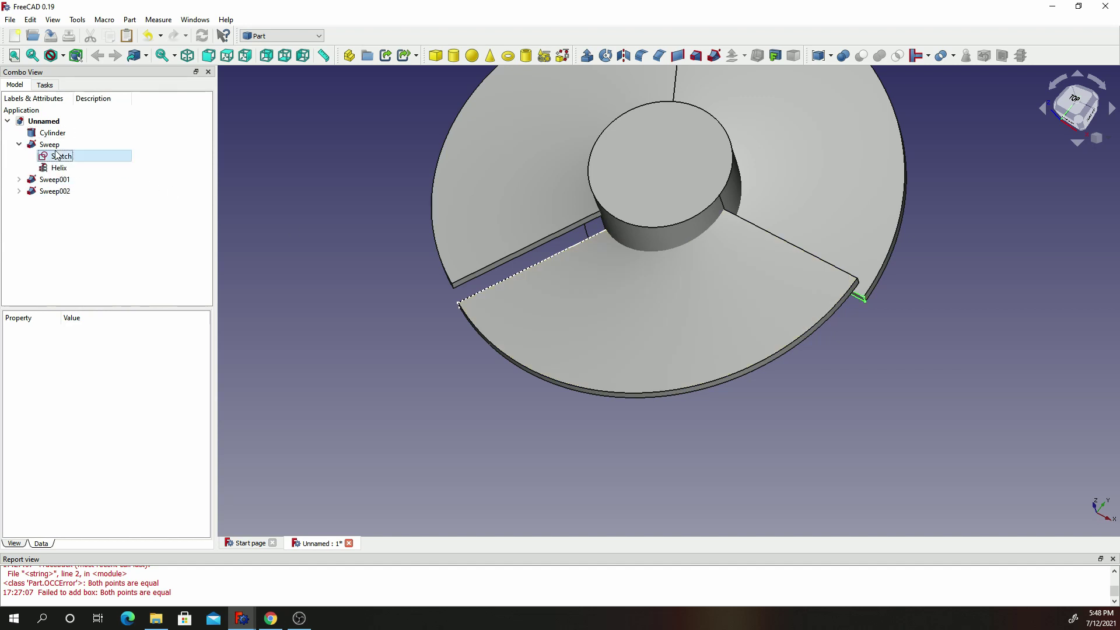
key("Delete")
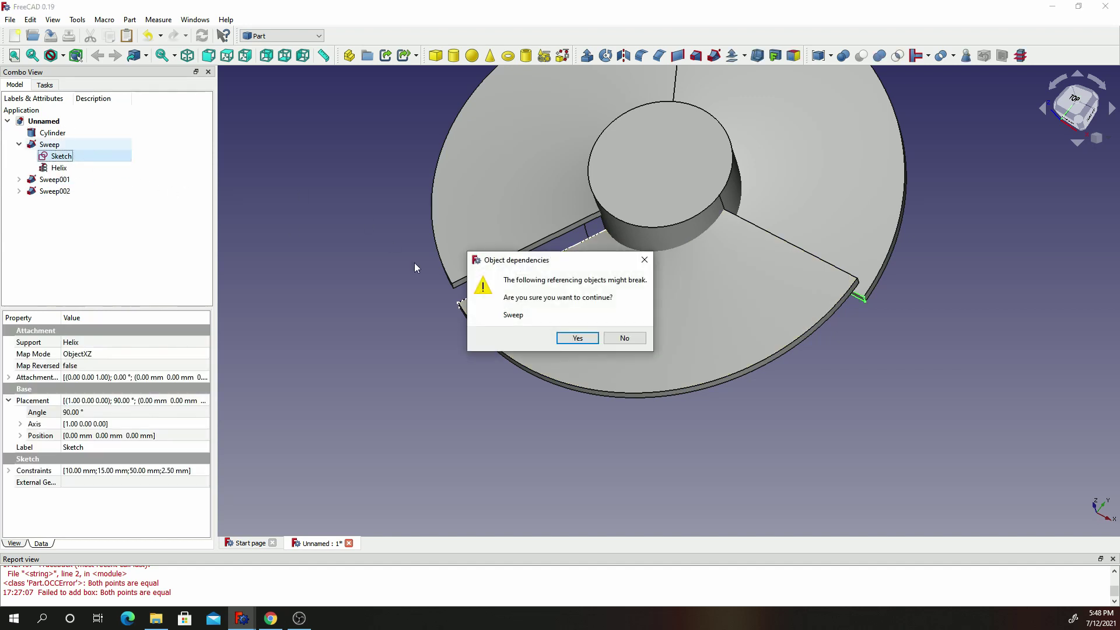
left_click(645, 260)
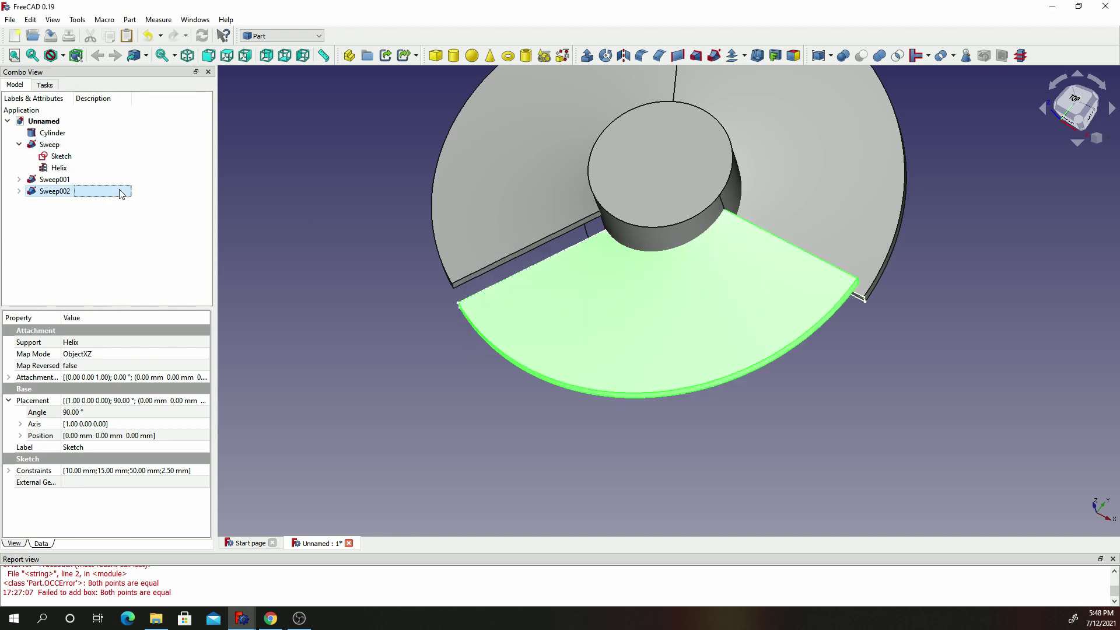
key("space")
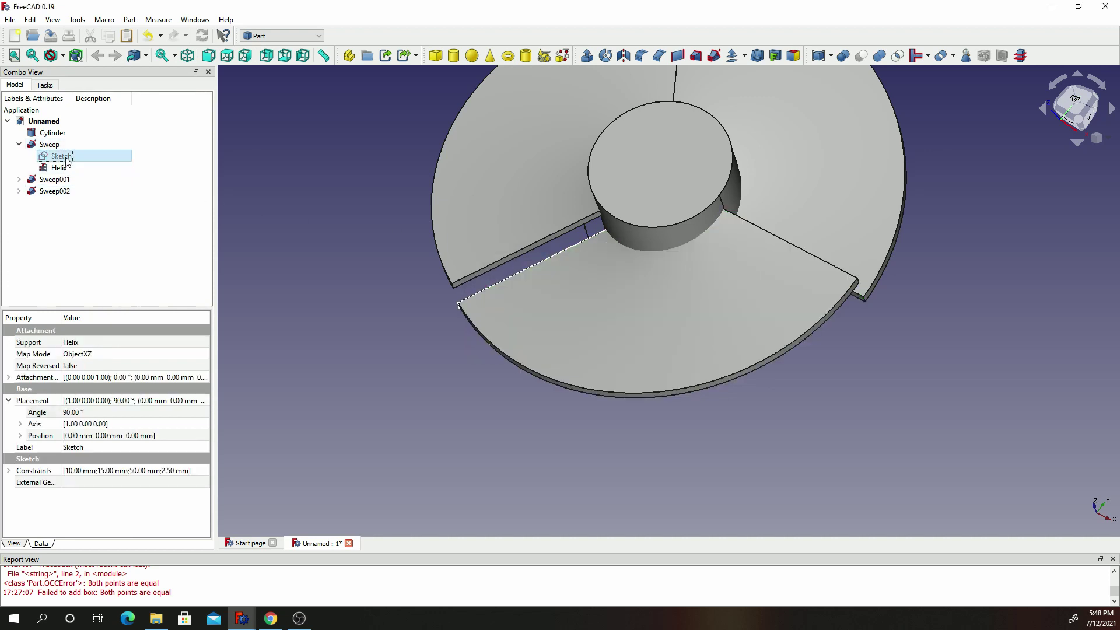
left_click(59, 168)
- Hide Sketch001 and Helix001 under the second blade sweep
left_click(19, 180)
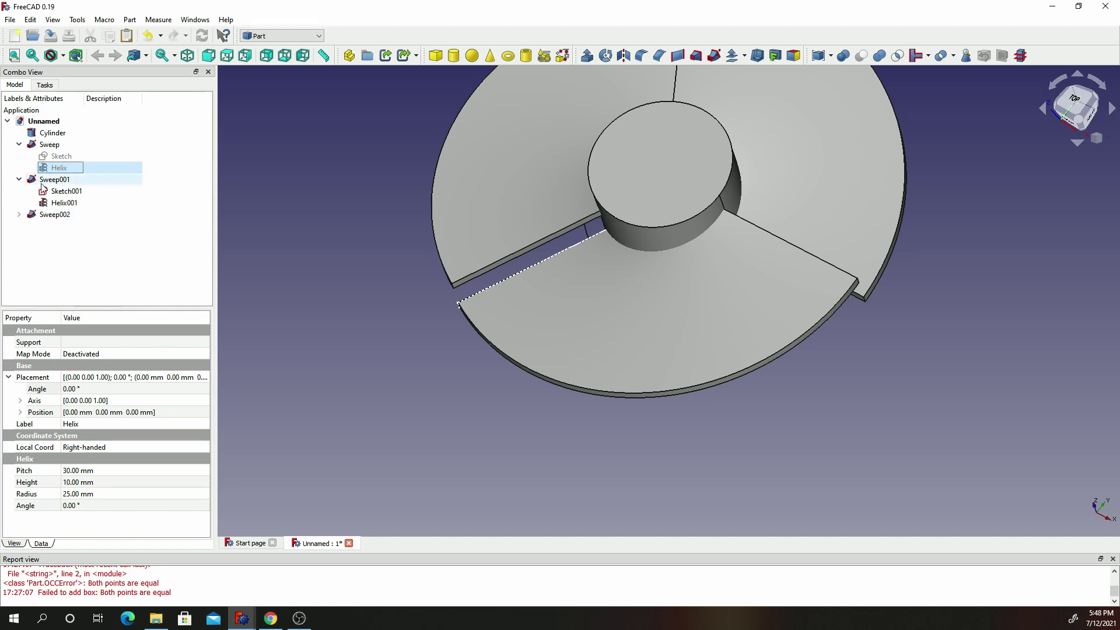
left_click(65, 190)
left_click(64, 202)
key("space")
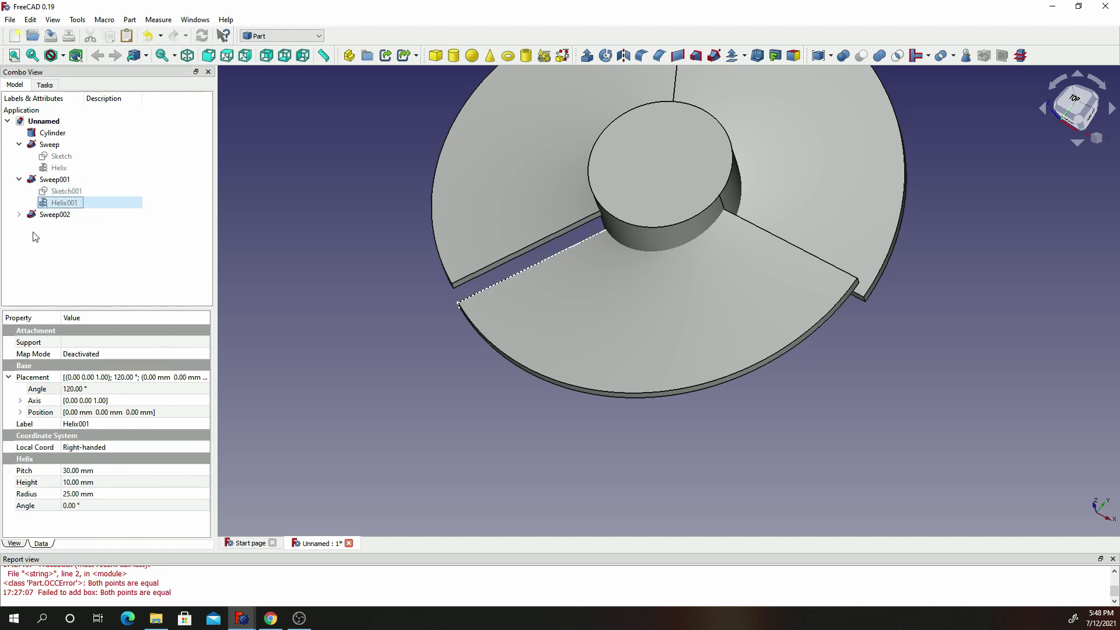
- Hide Sketch002 and Helix002 under the third blade sweep
left_click(19, 214)
left_click(66, 226)
key("space")
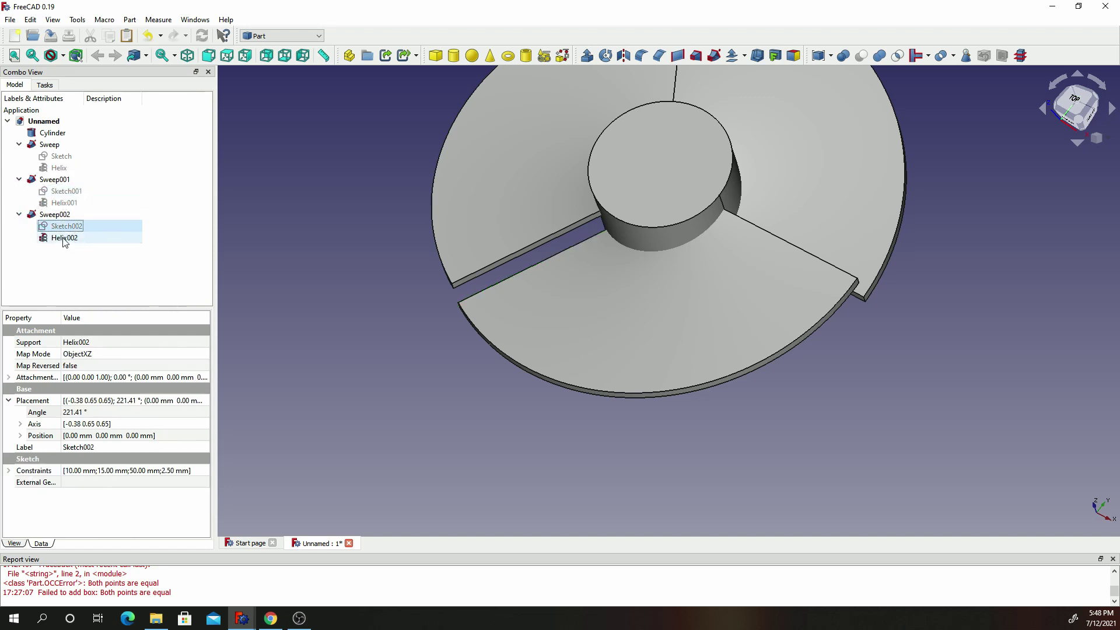
left_click(69, 238)
- Fillet one short vertical outer corner edge of the Sweep001 blade with a constant radius
scroll(671, 142, "up", 2)
scroll(723, 134, "down", 2)
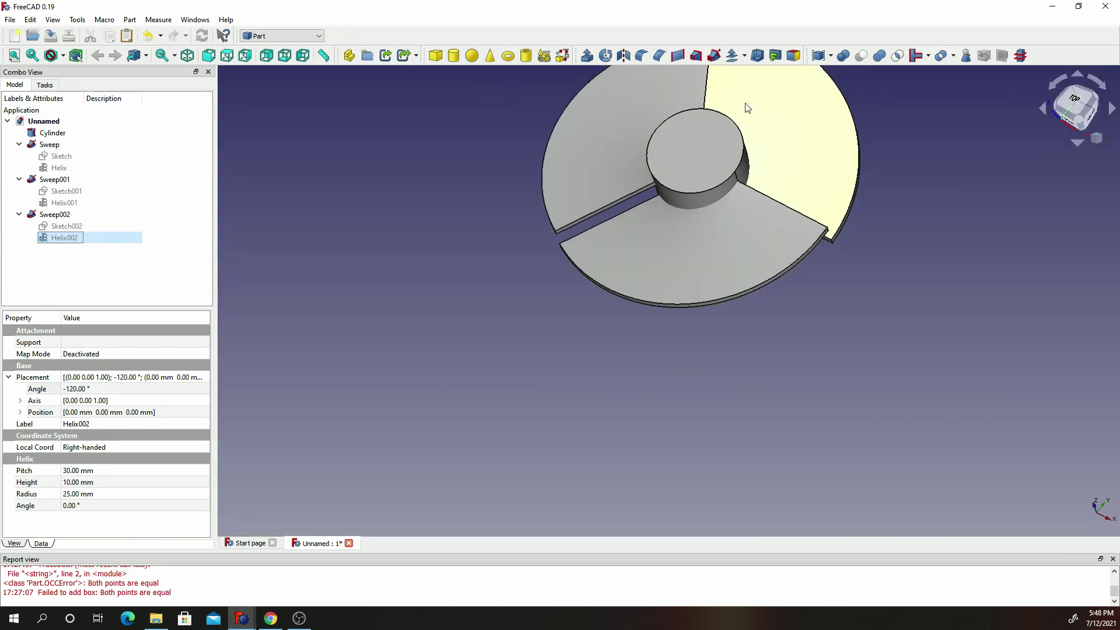
left_click(742, 100)
scroll(742, 100, "down", 2)
middle_click_drag(700, 296, 829, 467)
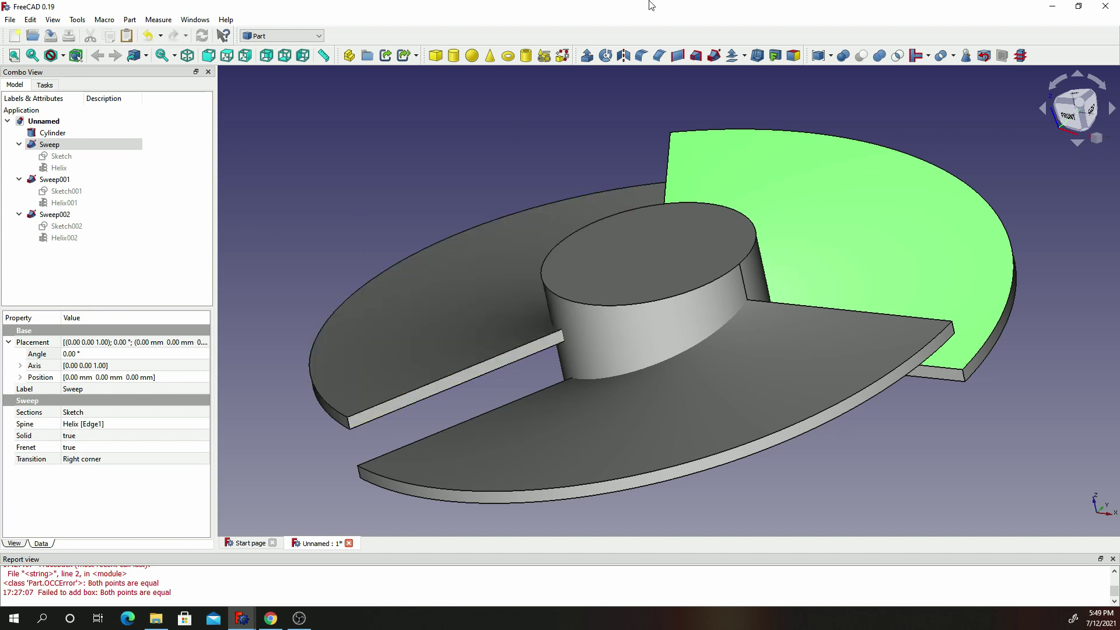
left_click(350, 428)
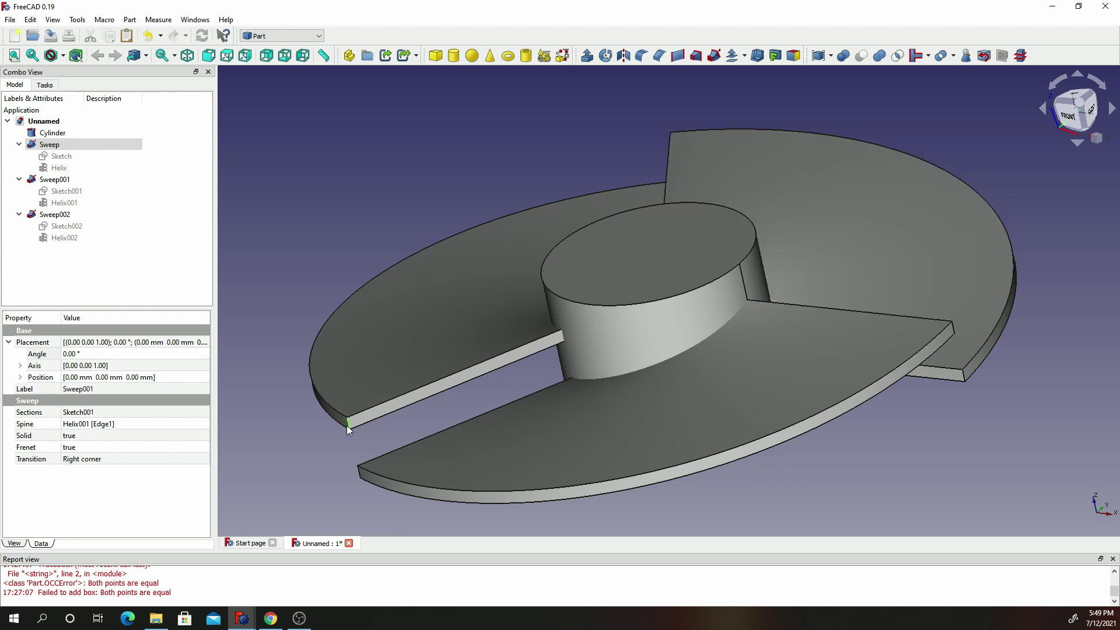
left_click(642, 57)
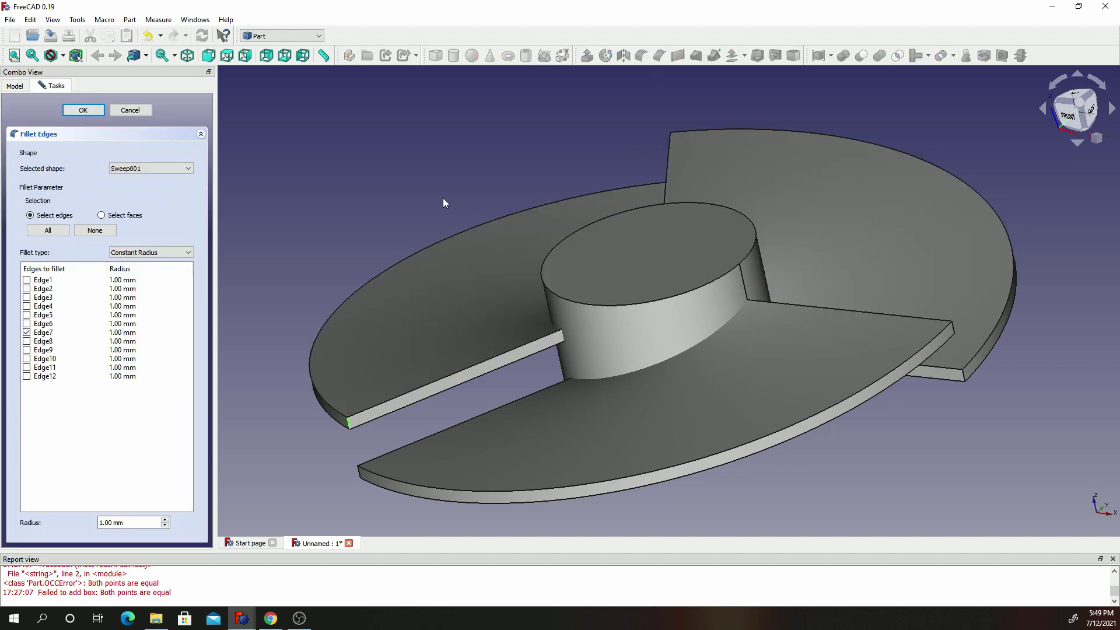
left_click(119, 520)
key("Return")
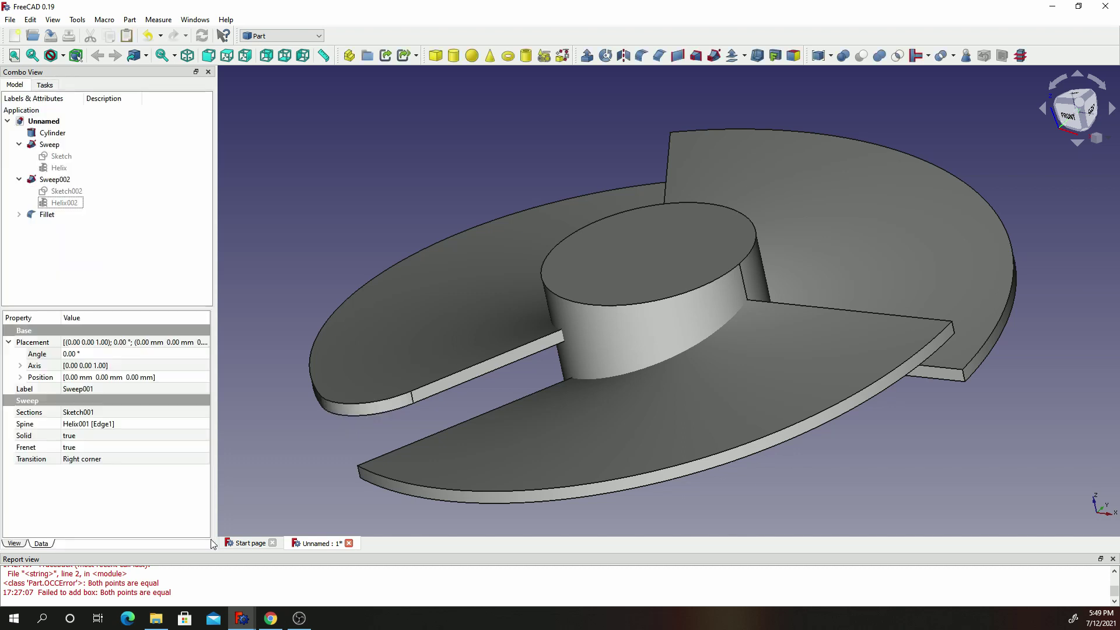
- Fillet one short vertical outer corner edge of the original Sweep blade with a constant 10 mm radius
left_click(963, 376)
left_click(641, 56)
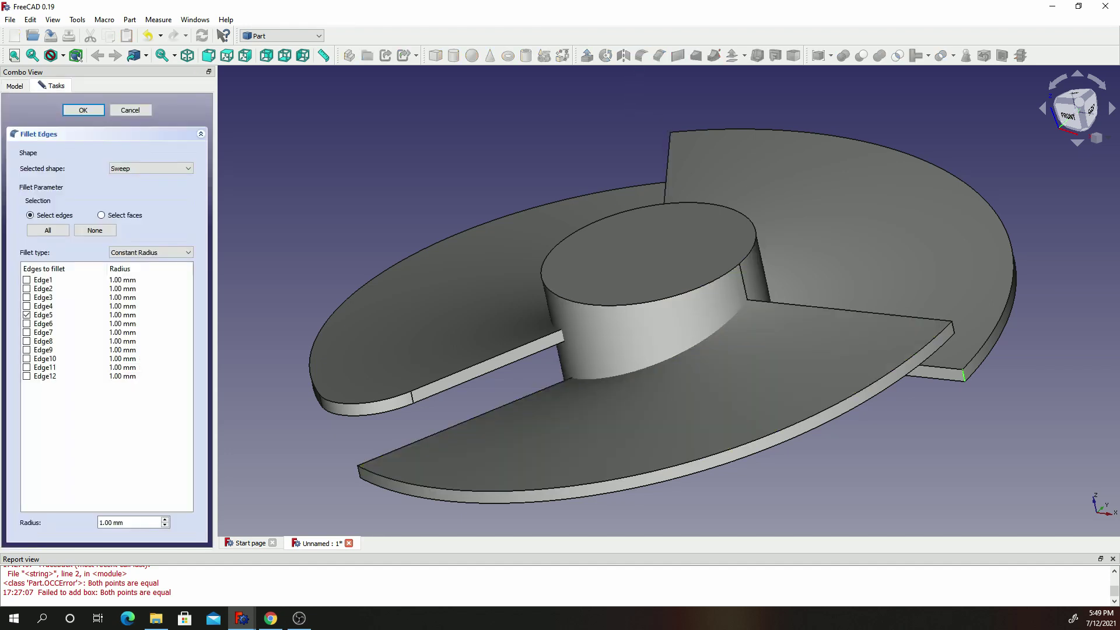
left_click(103, 522)
type("0")
key("Return")
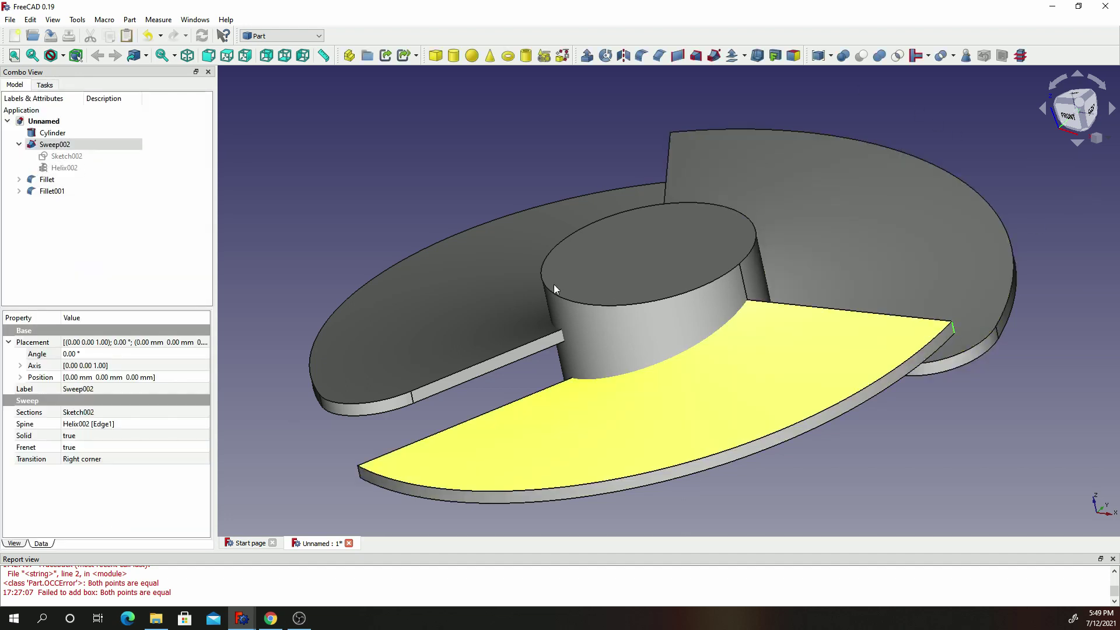
- Fillet the matching outer corner edge of the Sweep002 blade with a constant radius like the other two blades
left_click(641, 55)
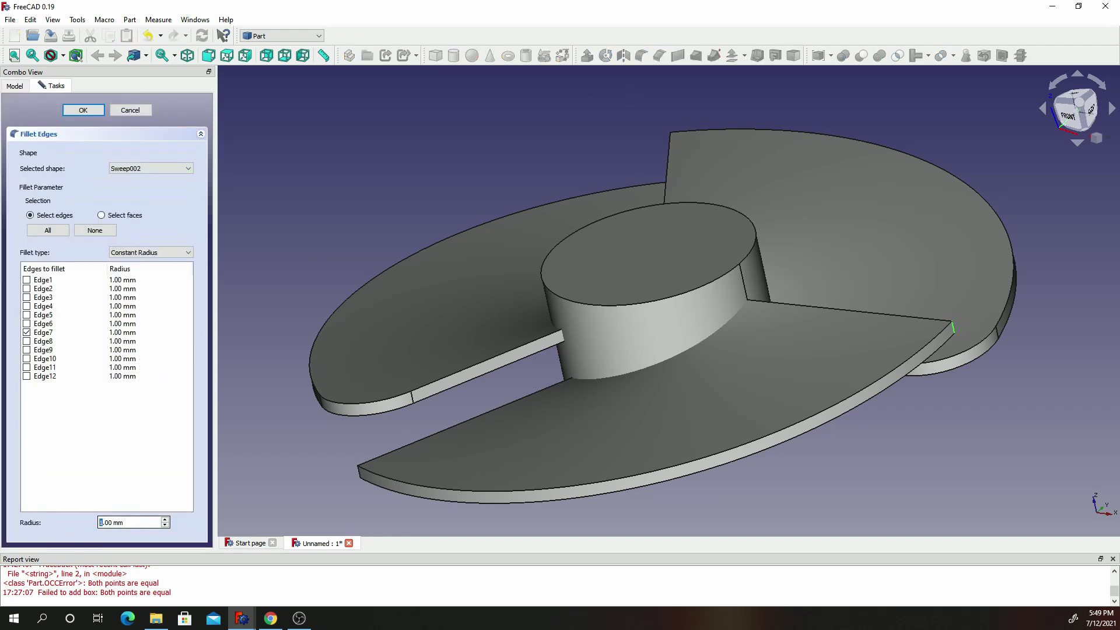
left_click(102, 521)
type("2")
key("Return")
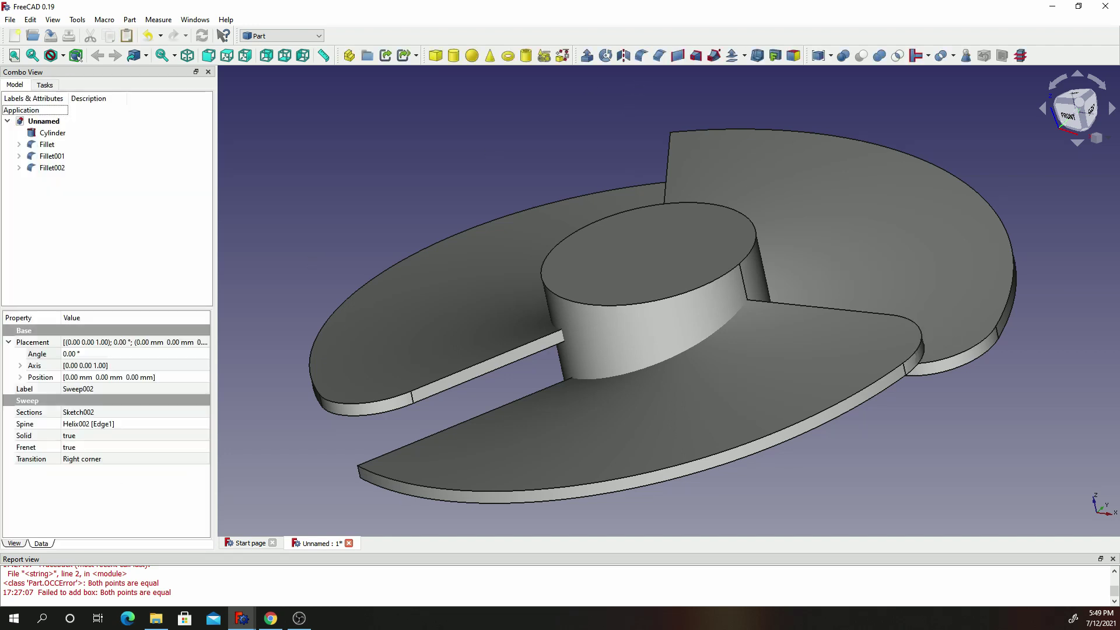
- Fillet the remaining sharp outer corner edge of the Sweep002 blade with a 10 mm radius
left_click(358, 477)
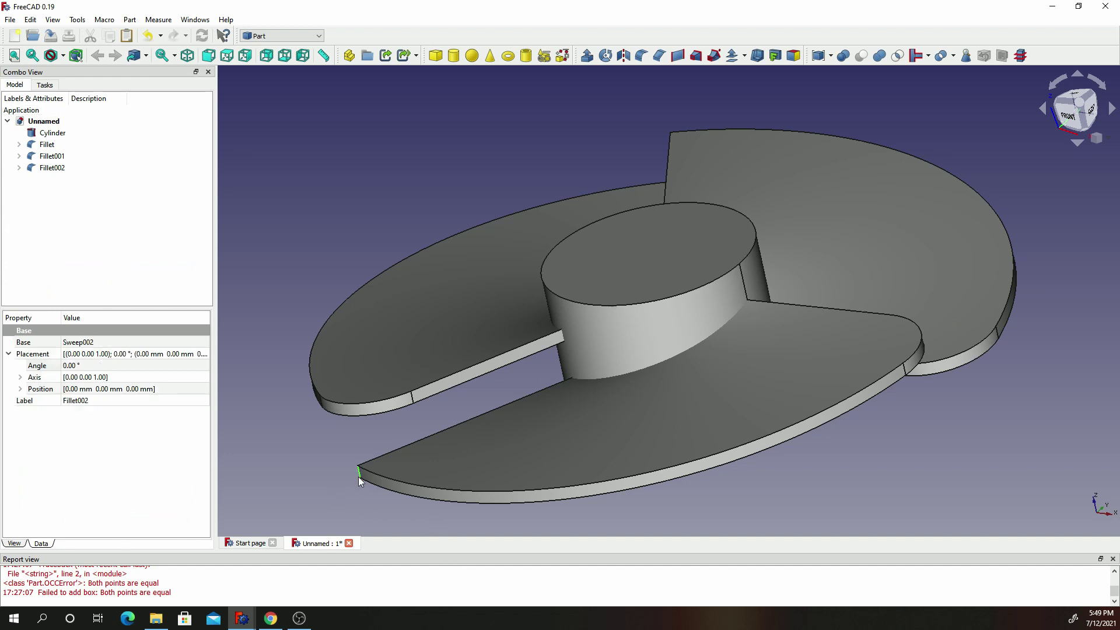
left_click(644, 59)
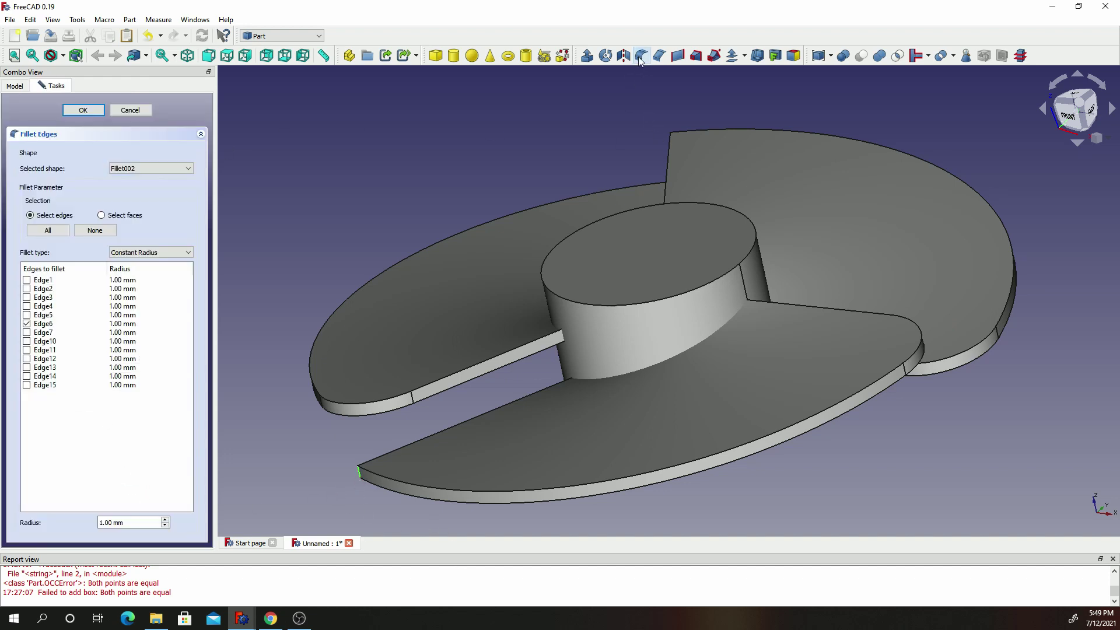
left_click(102, 522)
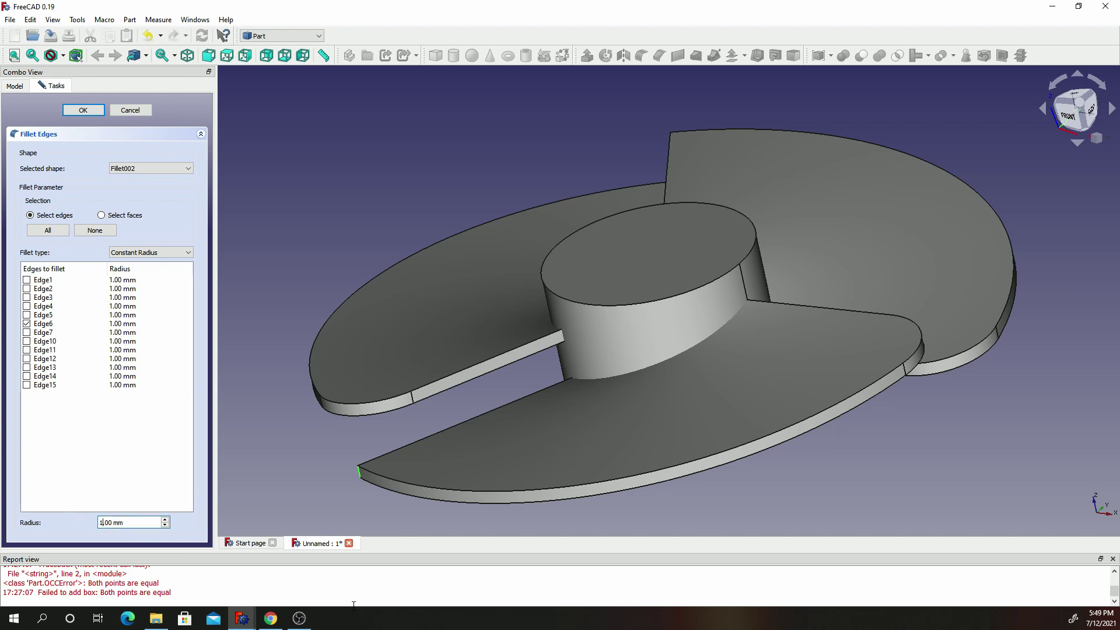
type("0")
key("Return")
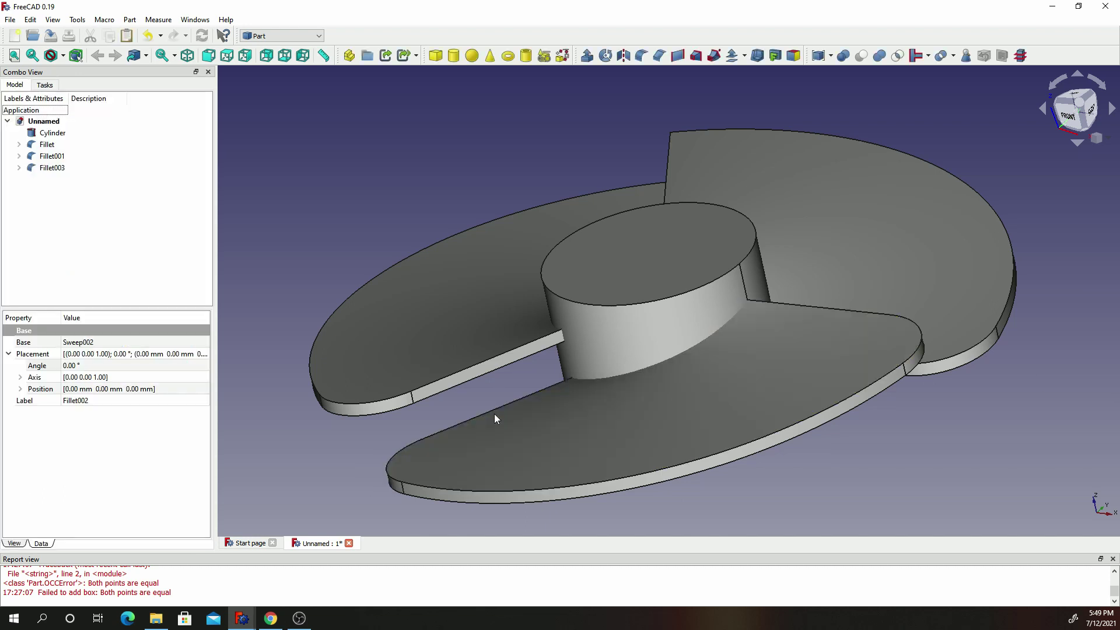
- Fillet the remaining sharp outer corner edge of the original Sweep blade with a 10 mm radius
middle_click_drag(392, 453, 671, 318)
left_click(657, 385)
middle_click_drag(657, 385, 765, 369)
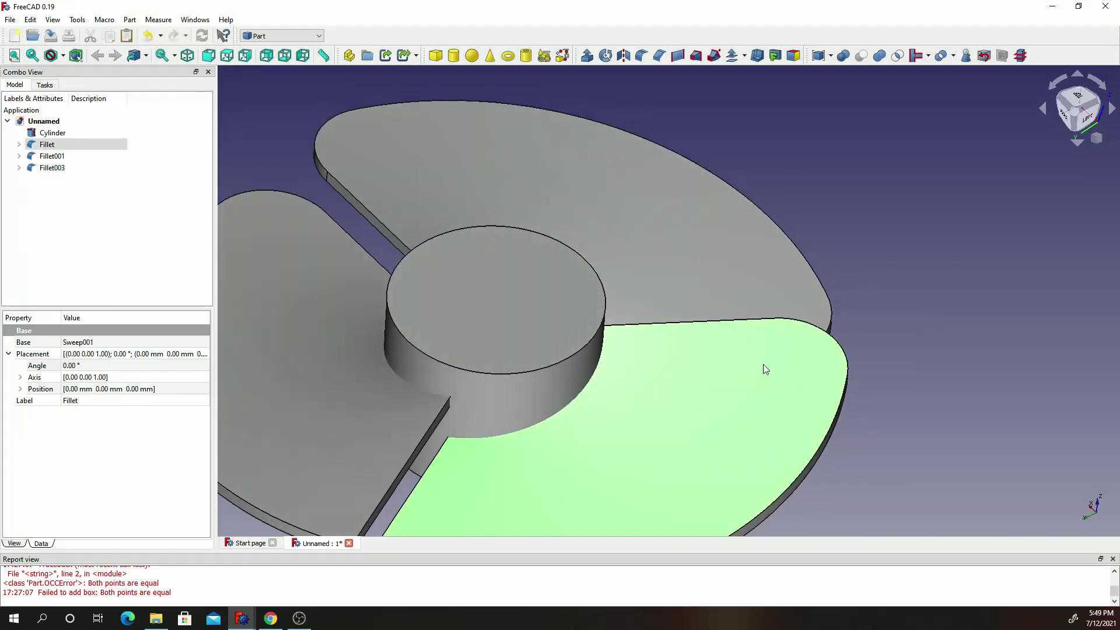
middle_click_drag(407, 392, 583, 311)
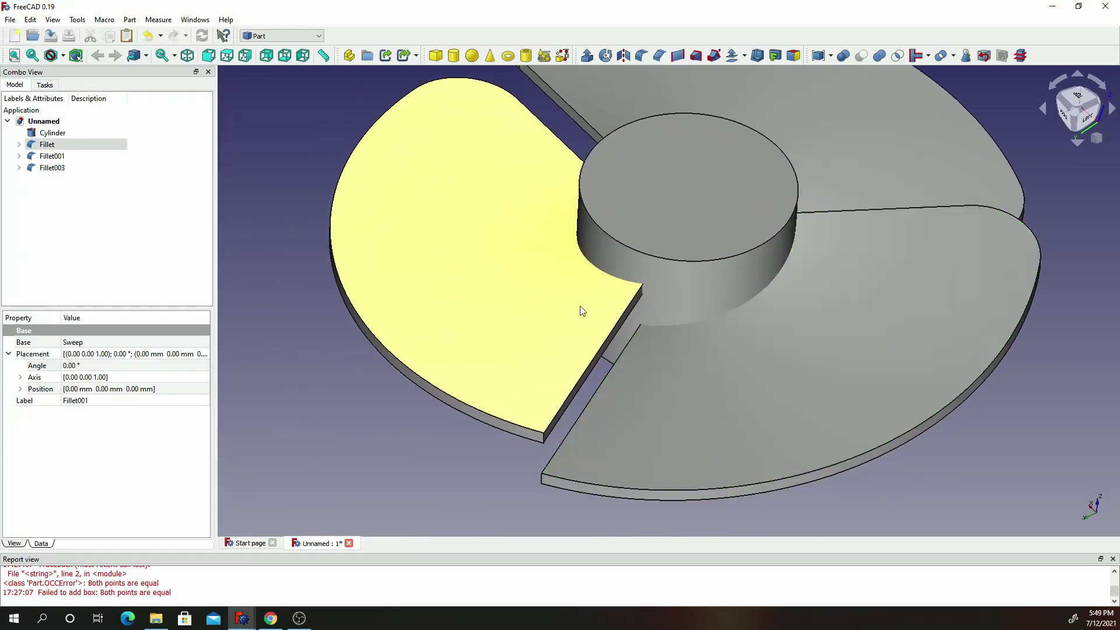
left_click(583, 311)
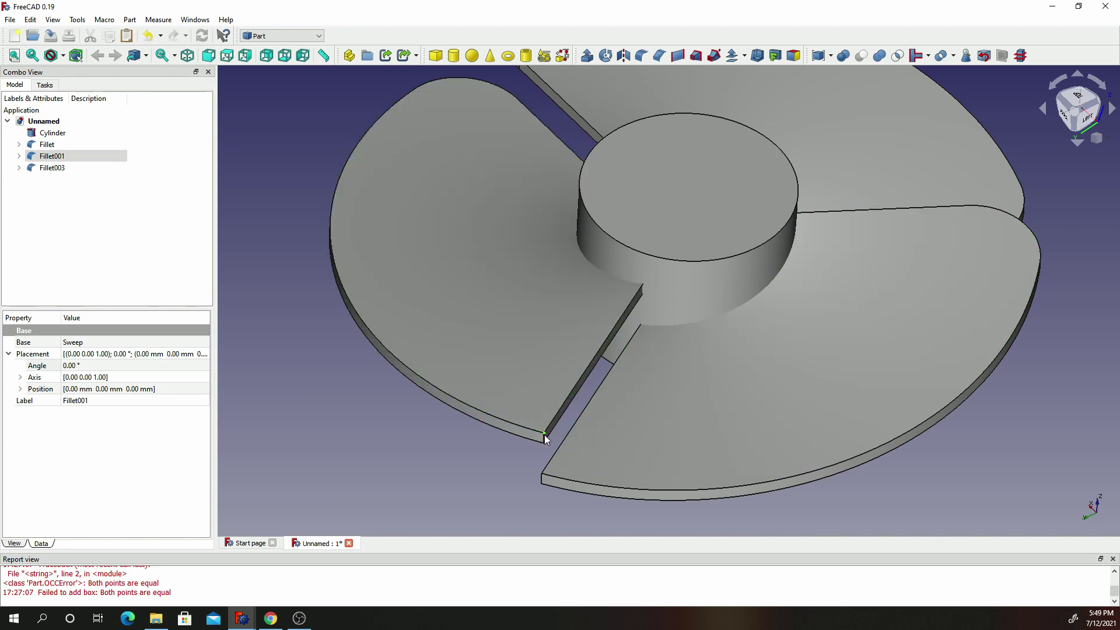
left_click(535, 440)
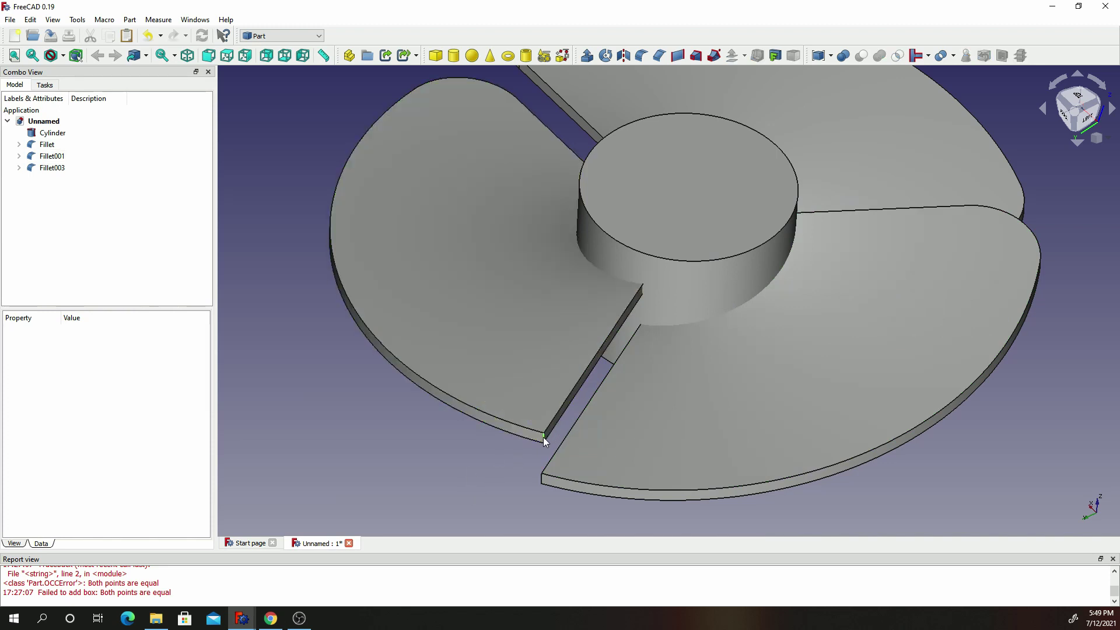
left_click(543, 438)
left_click(641, 56)
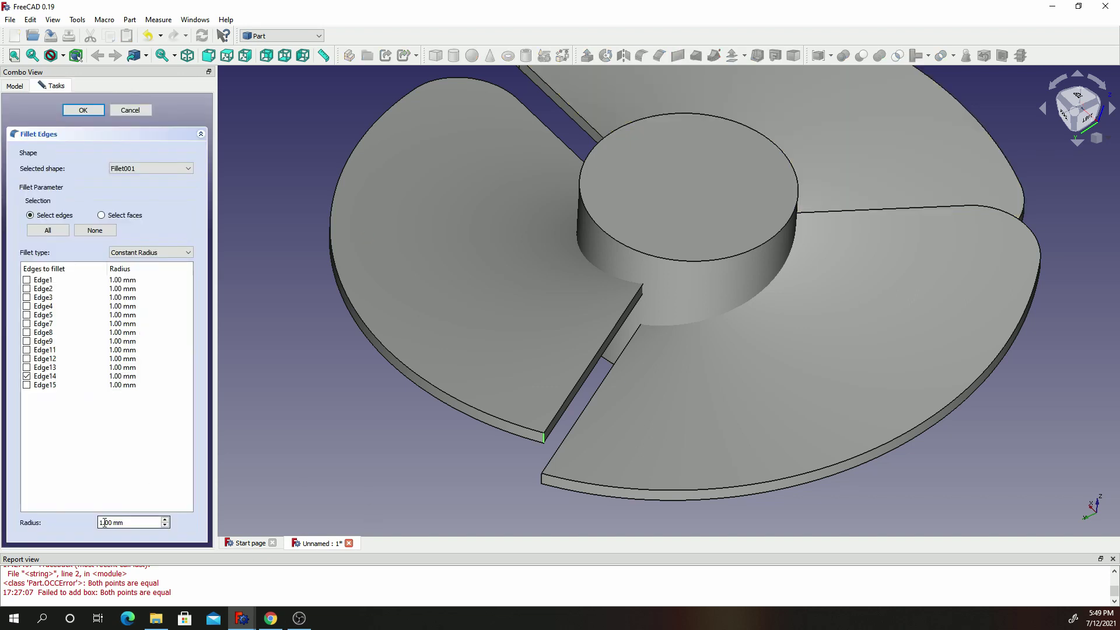
type("0")
key("Return")
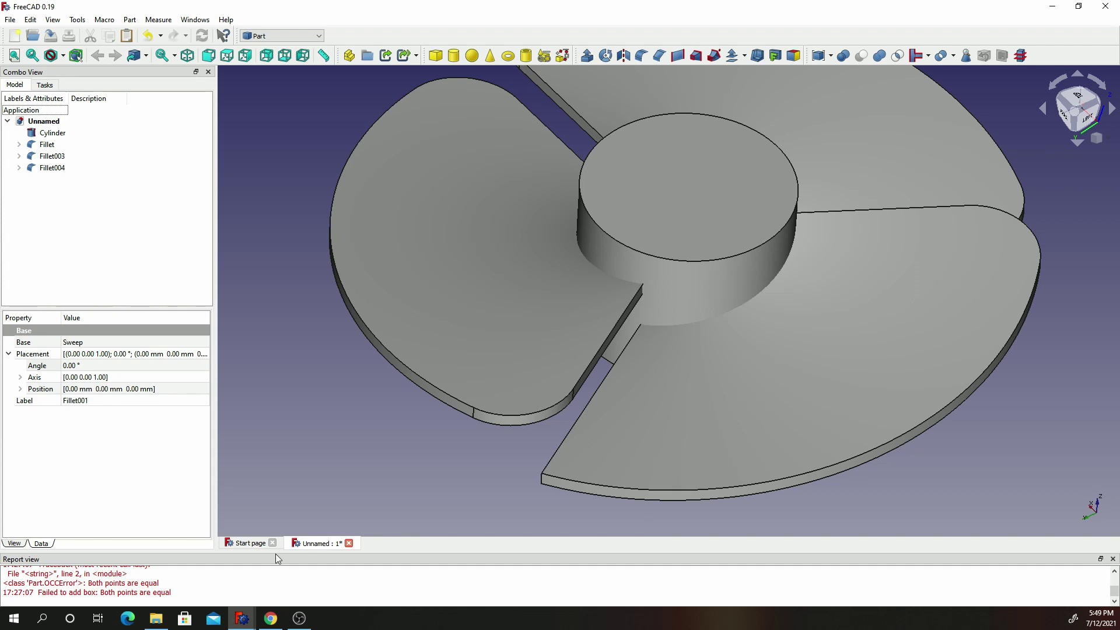
- Fillet the last sharp outer corner edge, on the Sweep001 blade, with a 10 mm radius
left_click(541, 480)
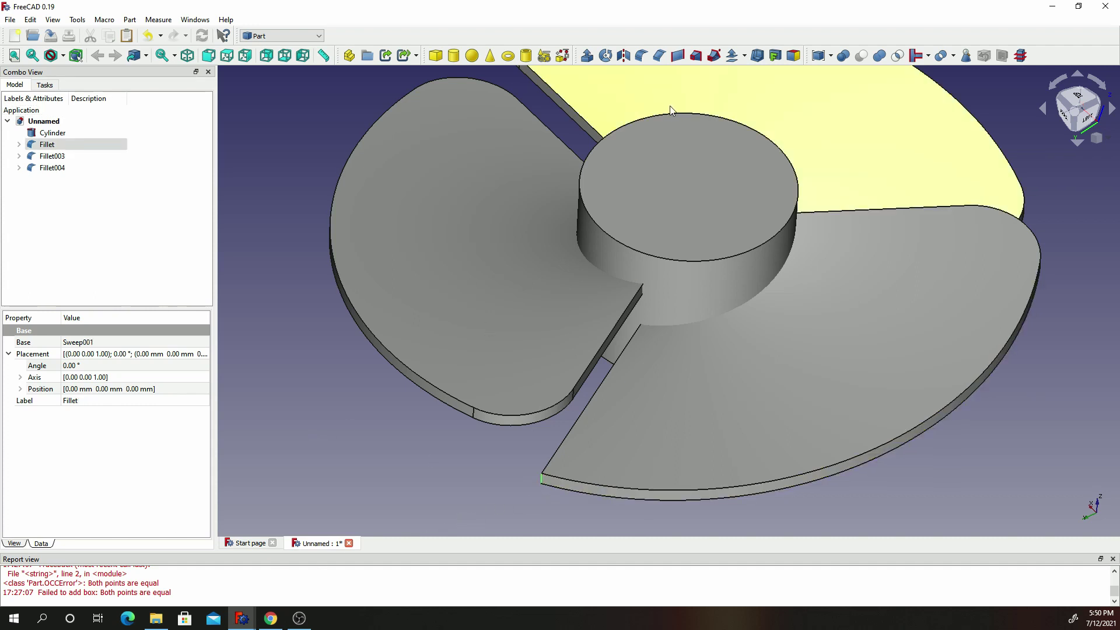
left_click(641, 56)
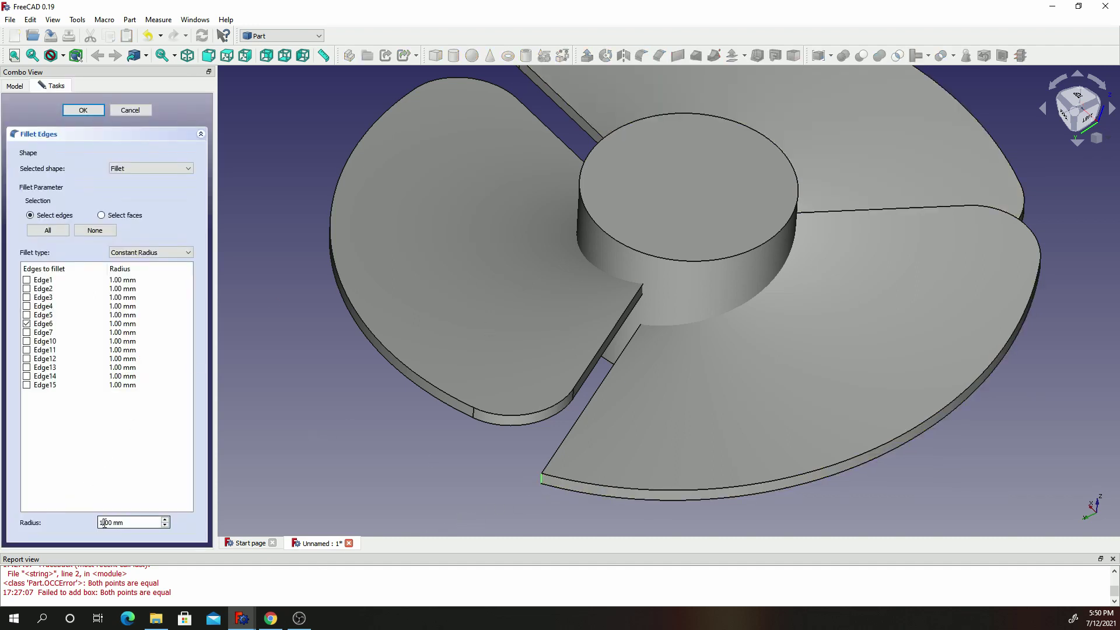
type("10")
key("Return")
- Add a second cylinder primitive to the propeller model alongside the existing hub cylinder
scroll(805, 189, "down", 5)
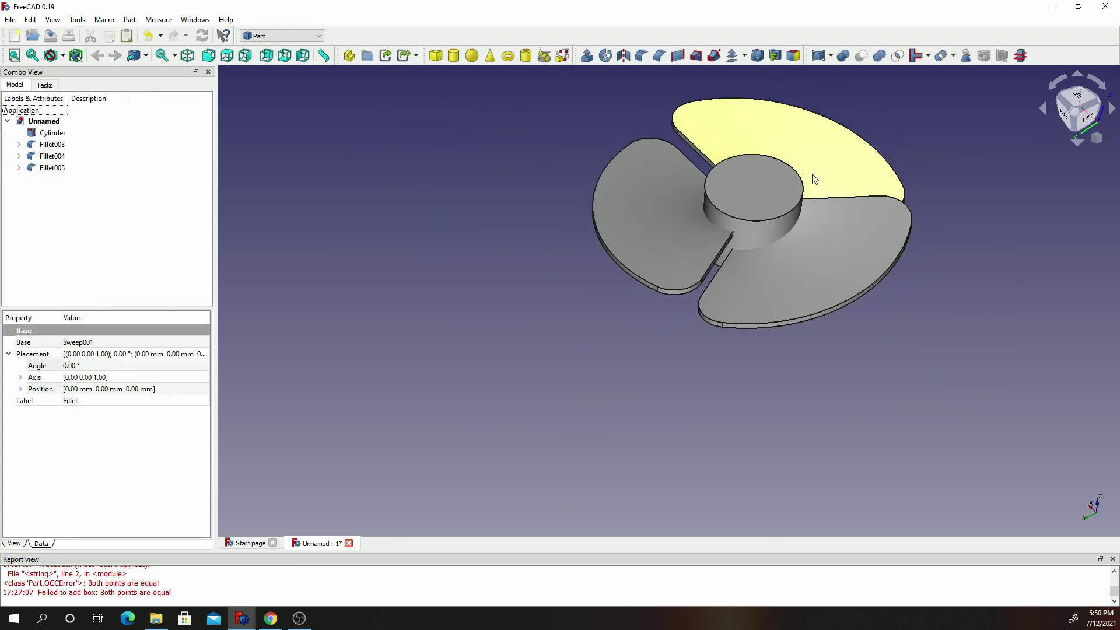
scroll(810, 175, "up", 5)
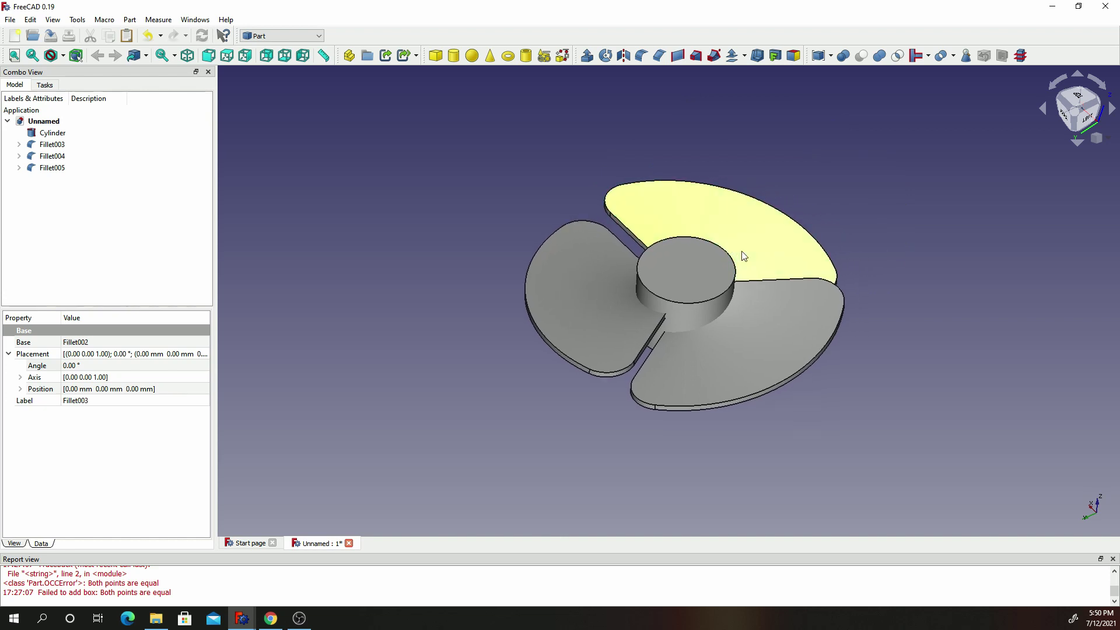
left_click(774, 234)
scroll(942, 353, "down", 3)
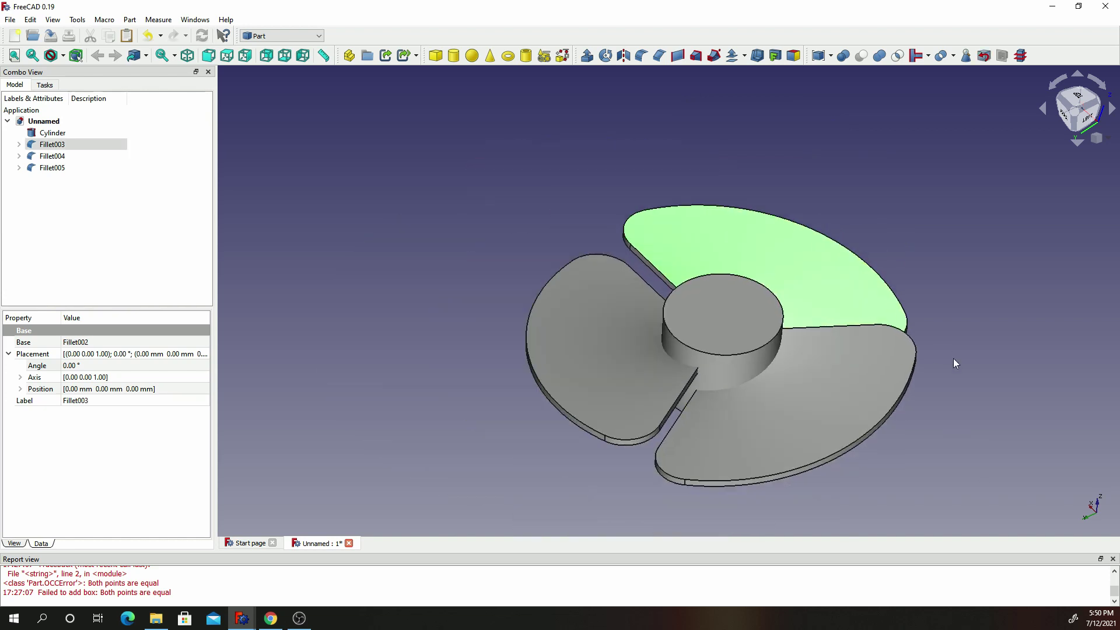
scroll(968, 383, "up", 4)
scroll(933, 380, "down", 4)
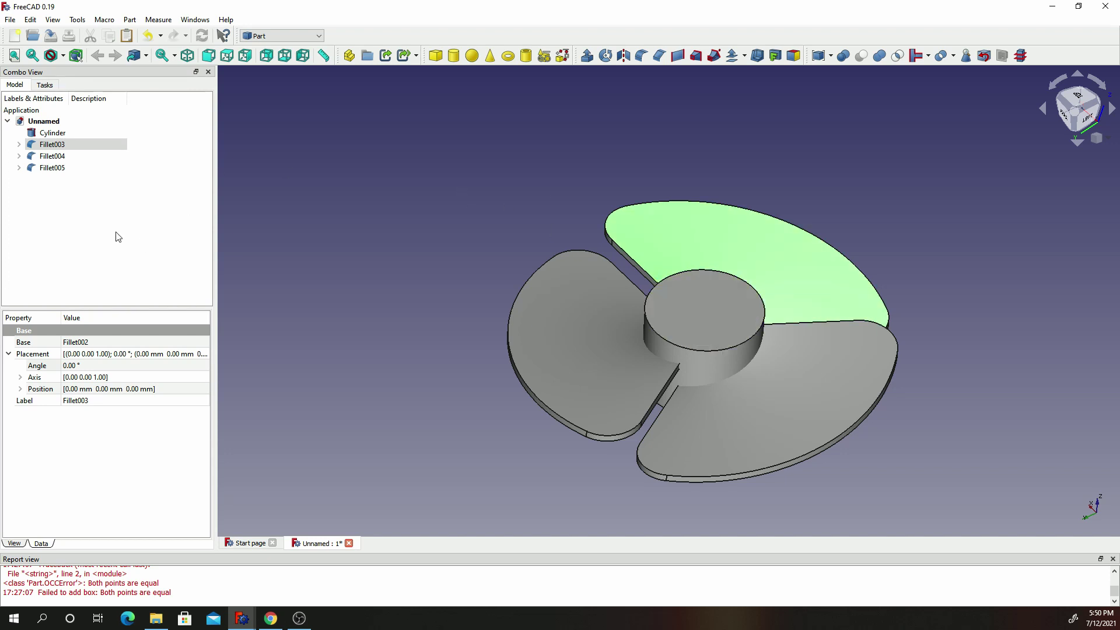
left_click(54, 135)
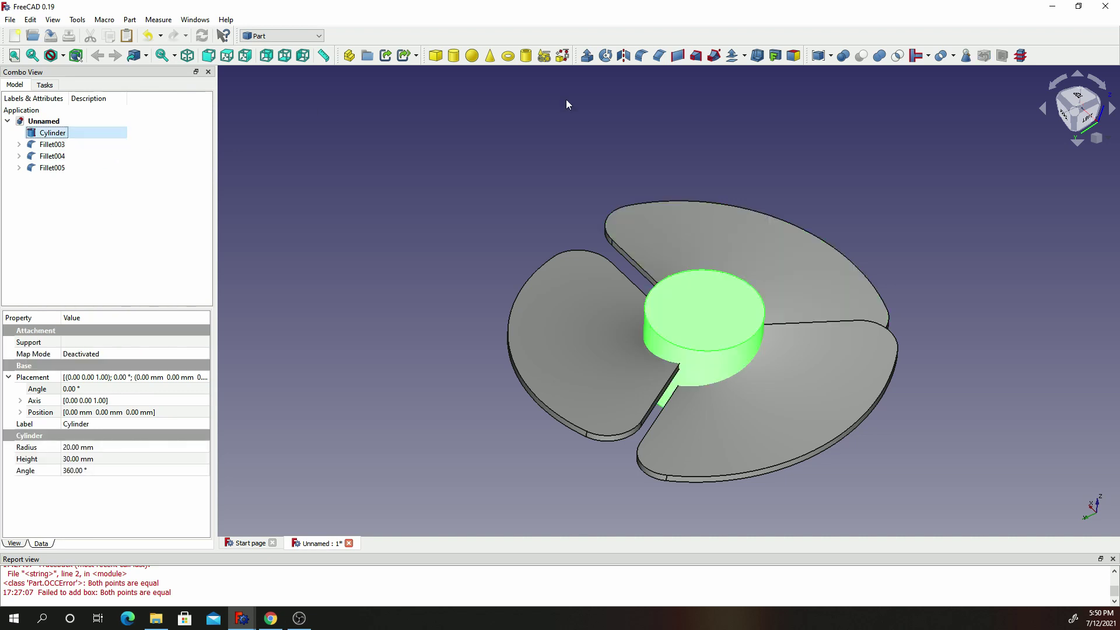
left_click(454, 56)
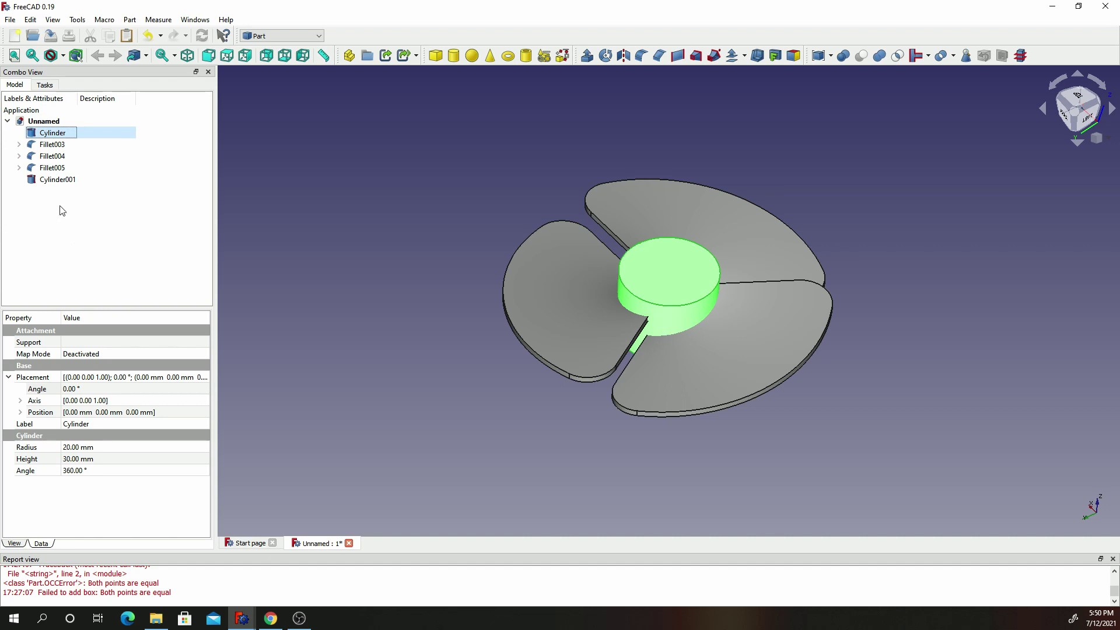
- Set the newly added second cylinder's radius to 15 mm and its height to 30 mm
left_click(57, 180)
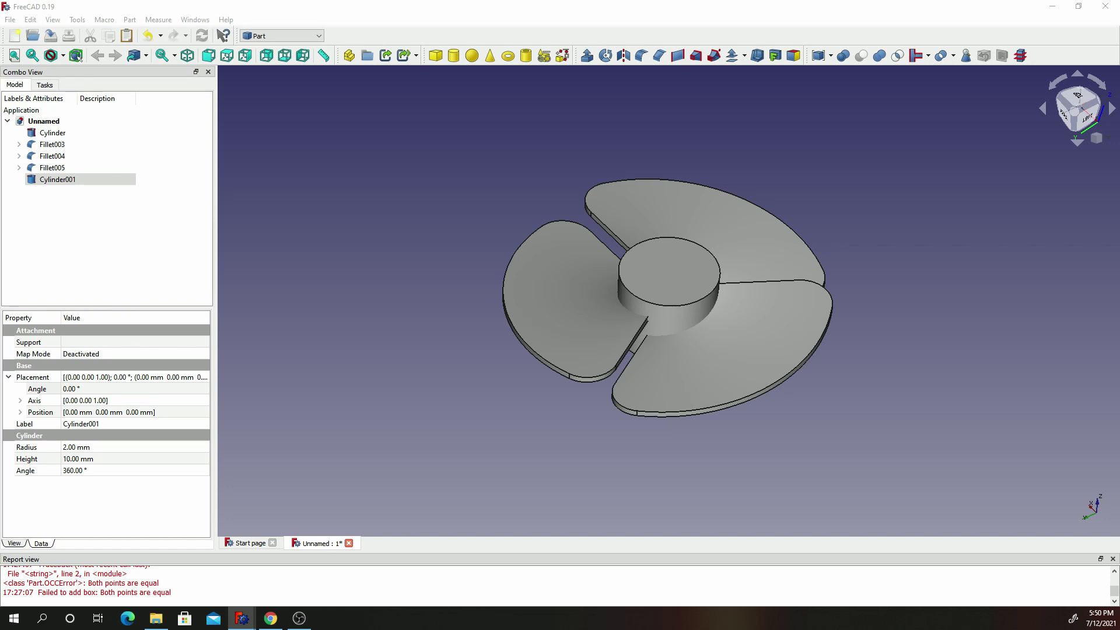
left_click(74, 447)
type("15")
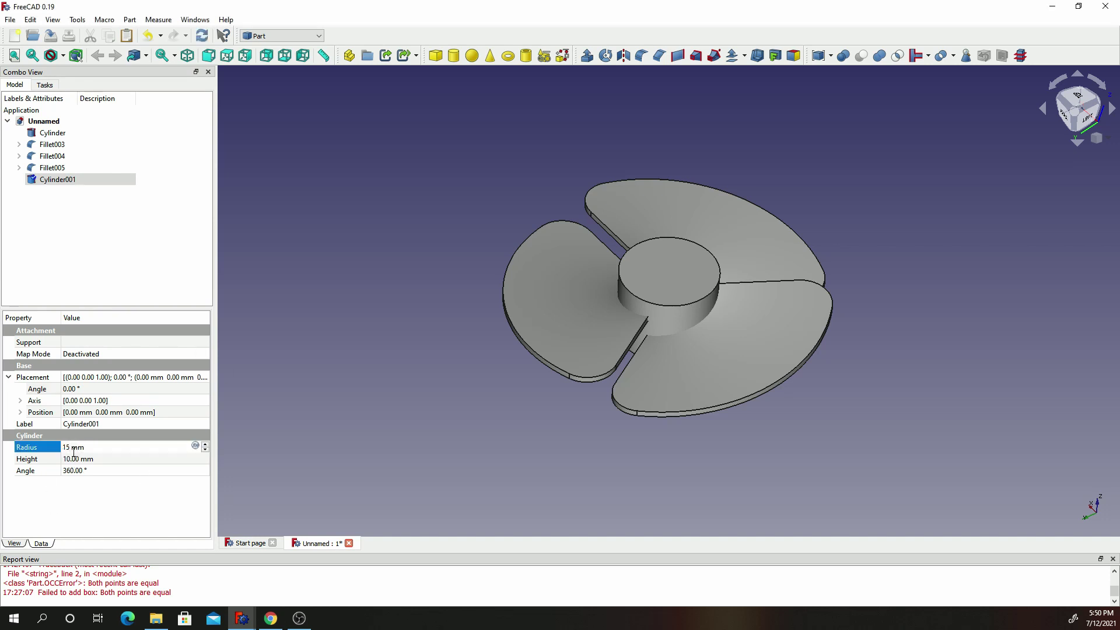
left_click(68, 460)
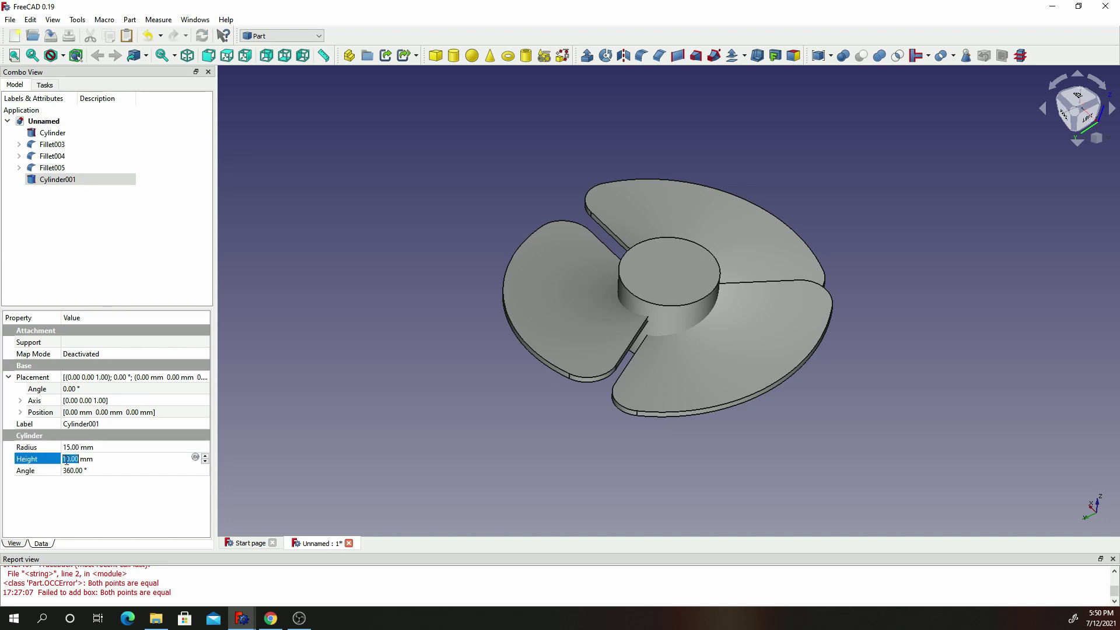
type("30")
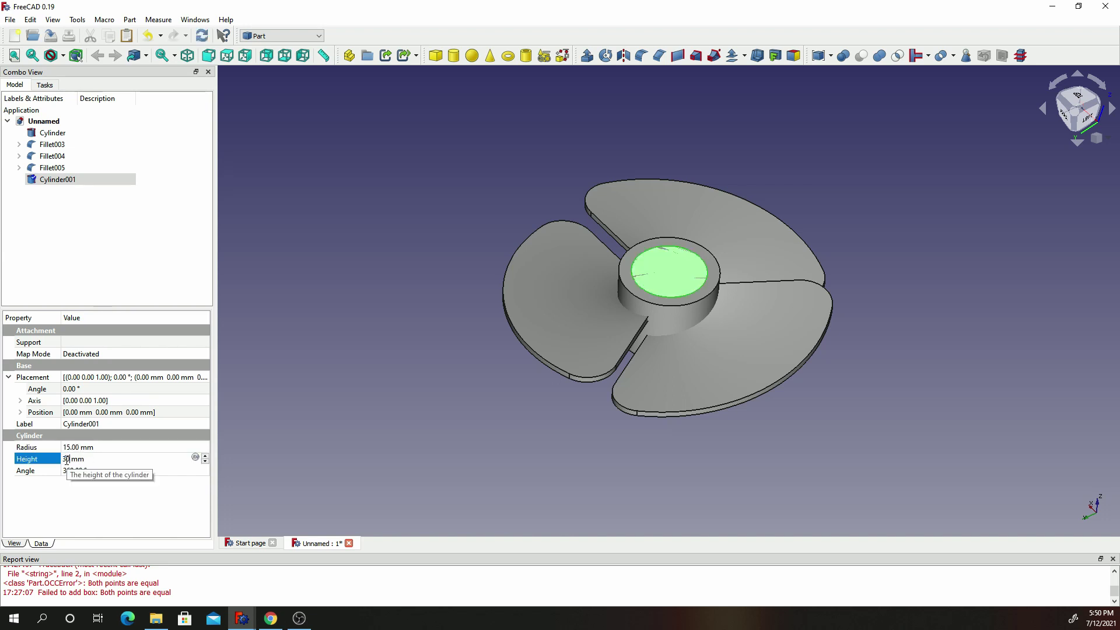
key("Return")
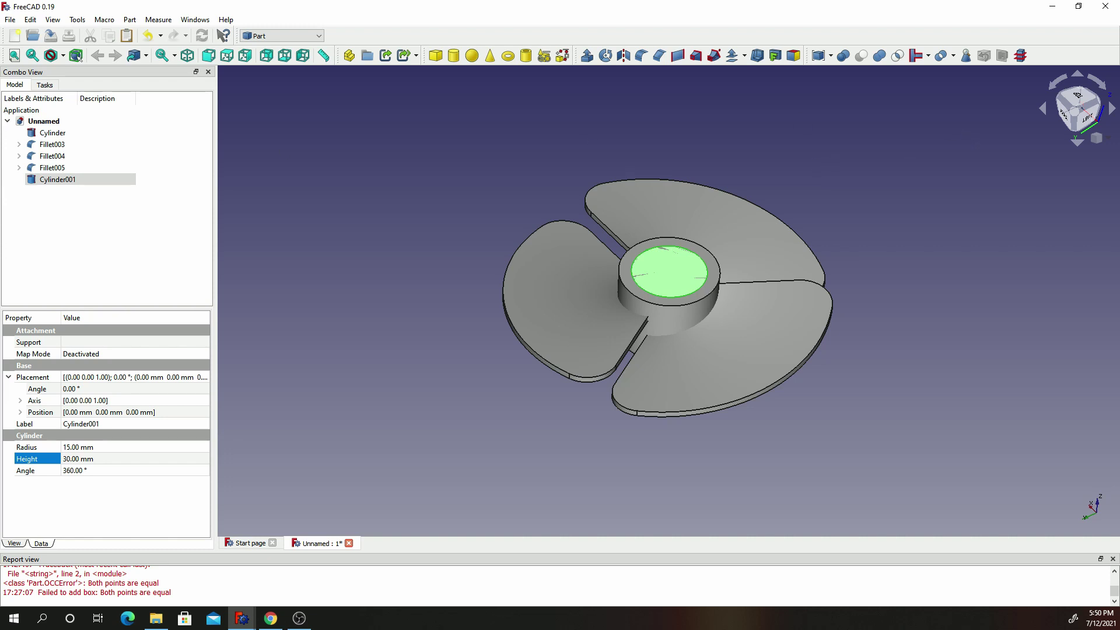
- Cut a bore through the hub by applying Boolean XOR to the hub cylinder and the second cylinder
left_click(66, 133, "ctrl")
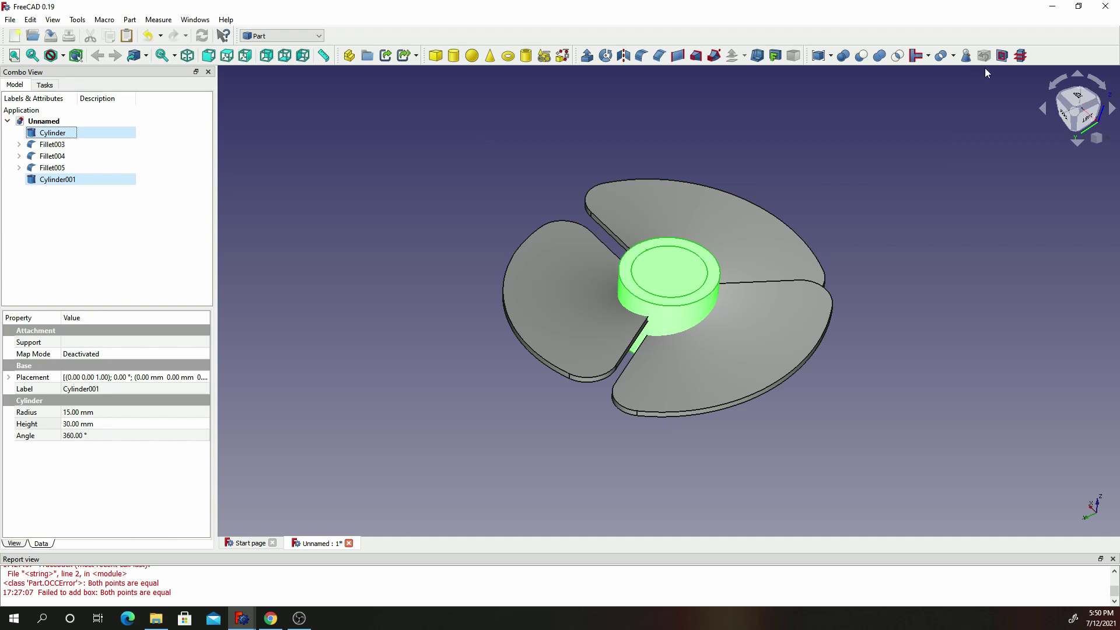
left_click(954, 57)
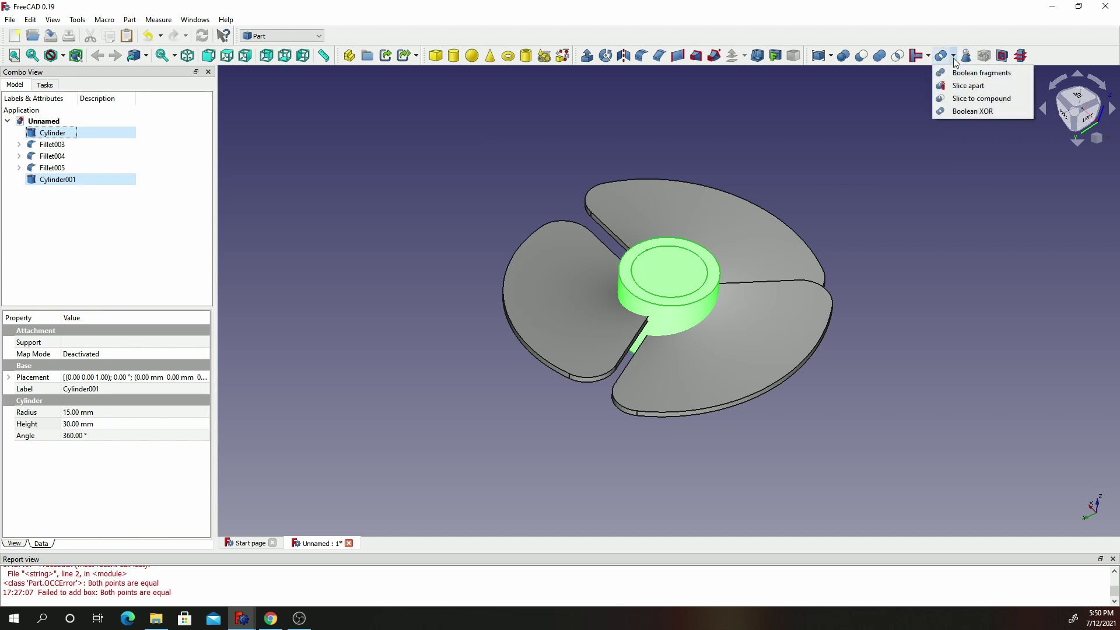
left_click(983, 112)
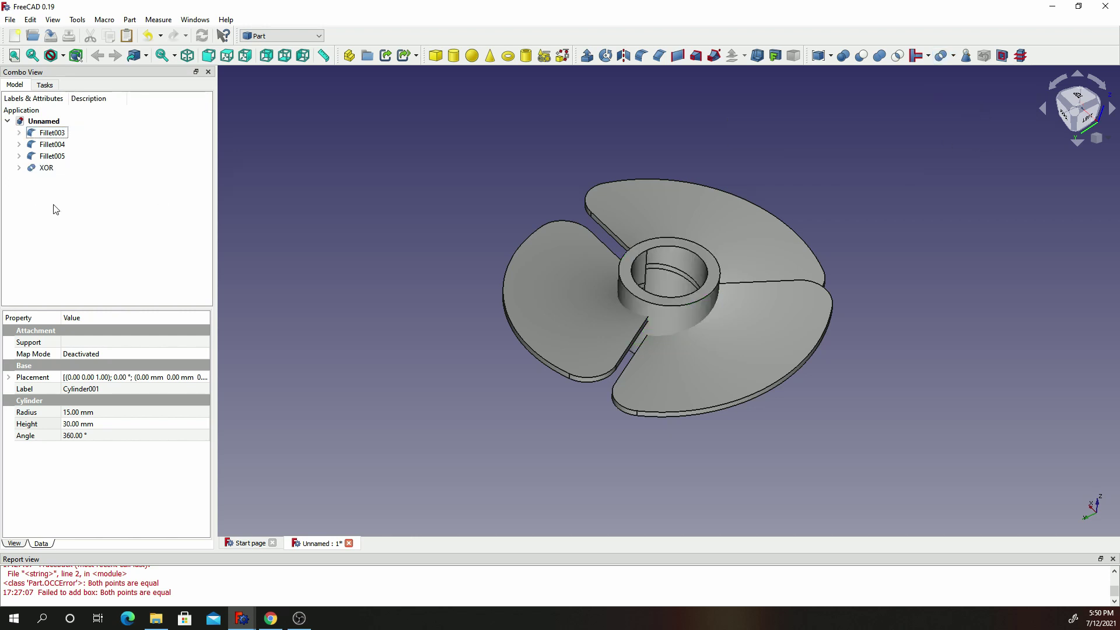
- Examine the bored hub and the three rounded blades of the finished propeller up close and from different angles
scroll(645, 335, "up", 3)
scroll(862, 225, "down", 2)
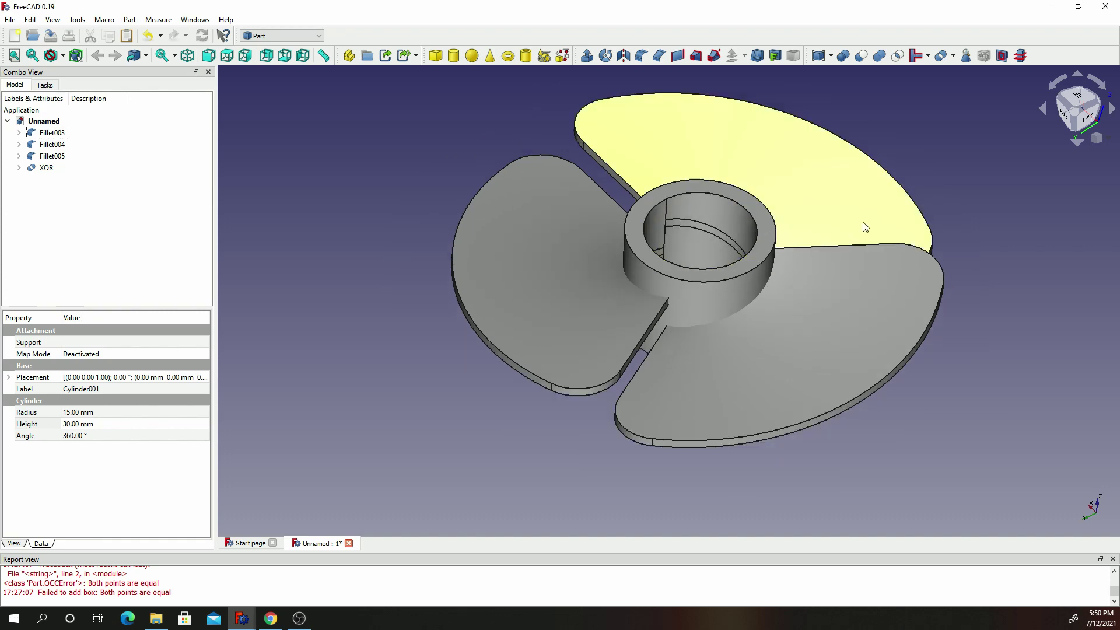
scroll(817, 344, "down", 3)
scroll(752, 239, "up", 3)
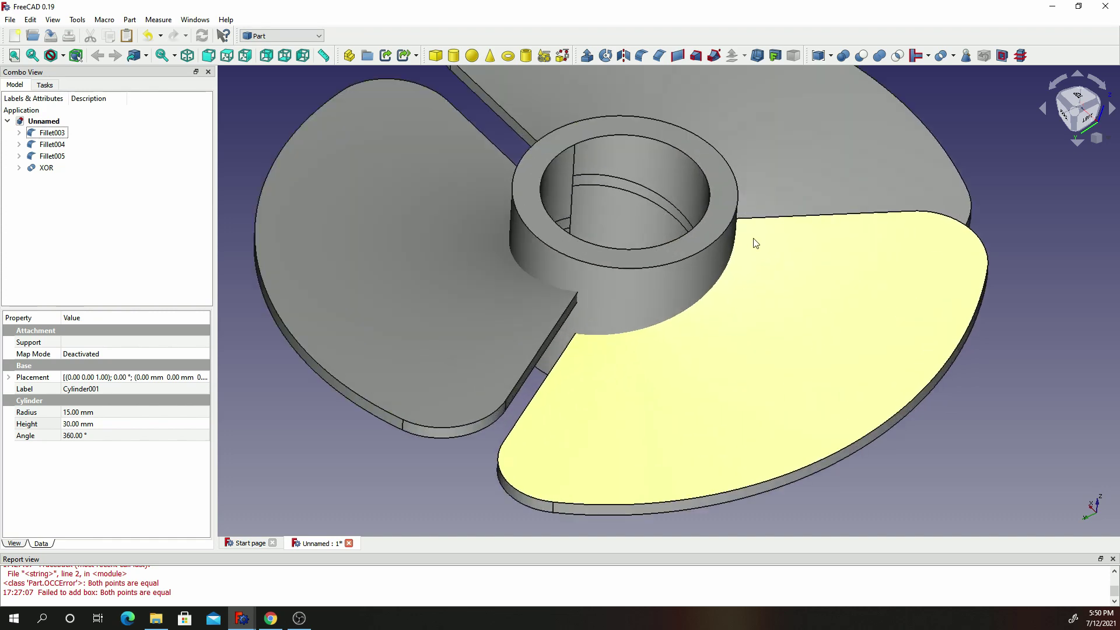
scroll(752, 239, "down", 2)
middle_click_drag(757, 184, 790, 195)
left_click(996, 327)
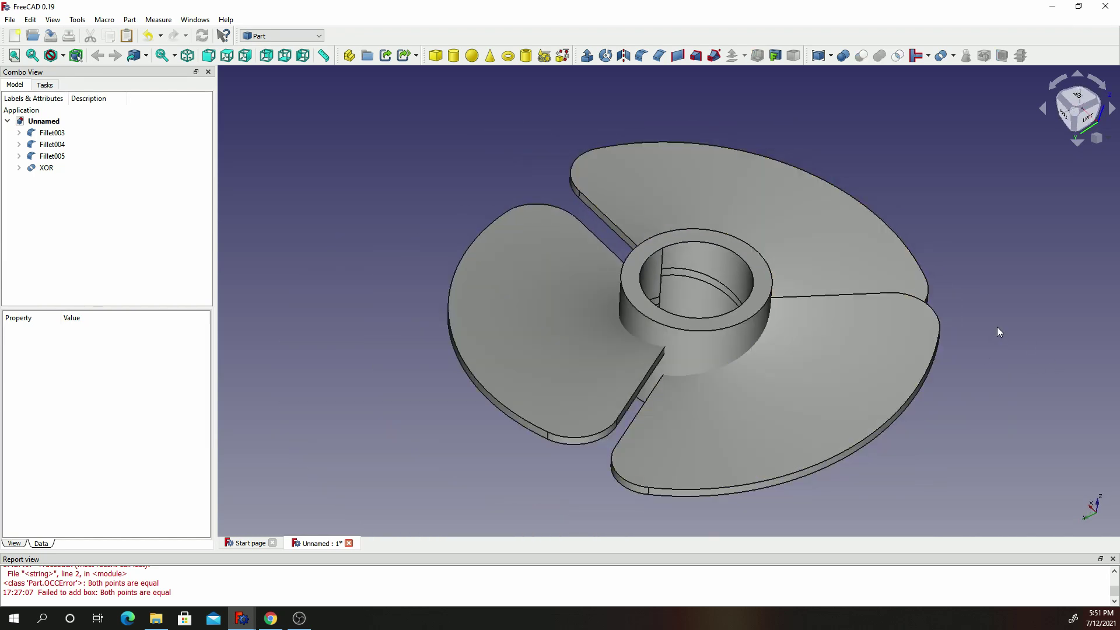
mouse_move(850, 365)
middle_mouse_down()
mouse_move(642, 317)
mouse_move(852, 345)
mouse_move(870, 365)
middle_mouse_up()
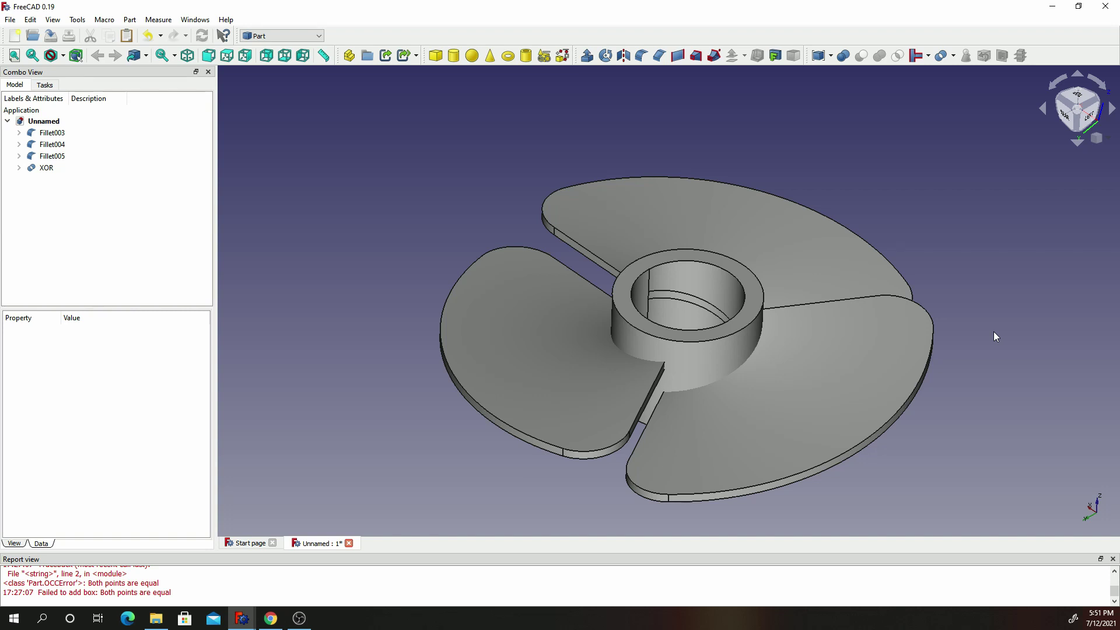
middle_click_drag(712, 355, 738, 370)
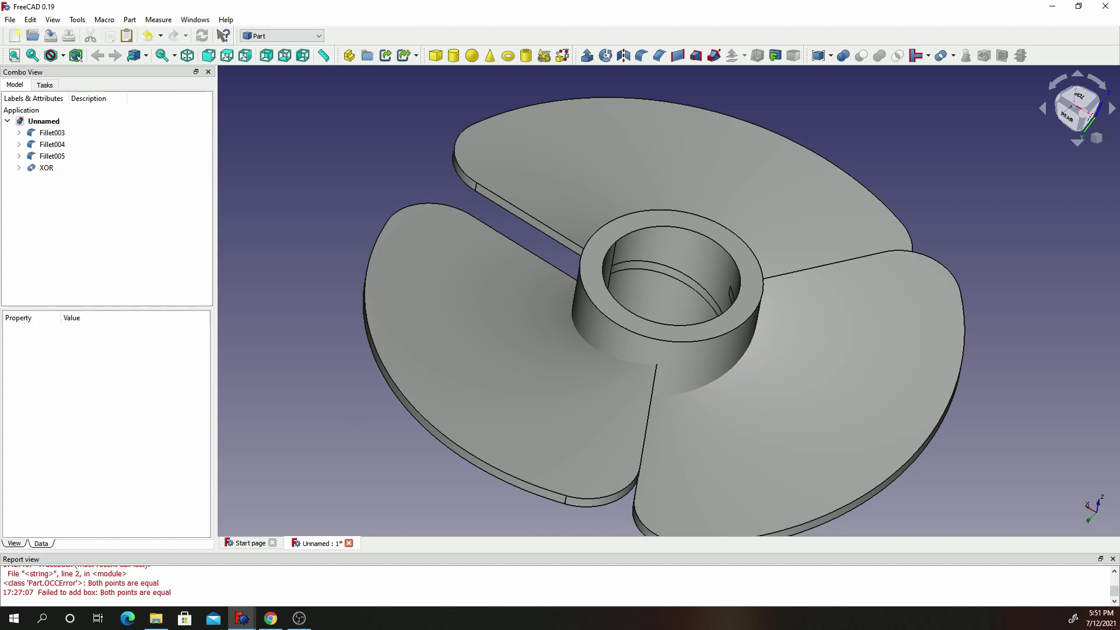
key("alt+Tab")
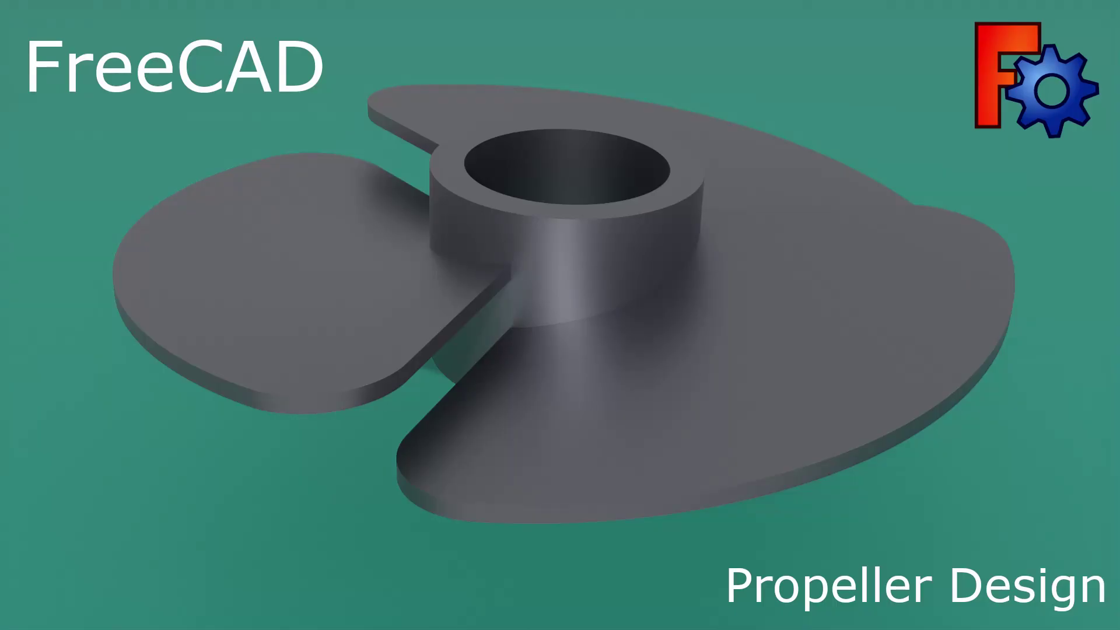